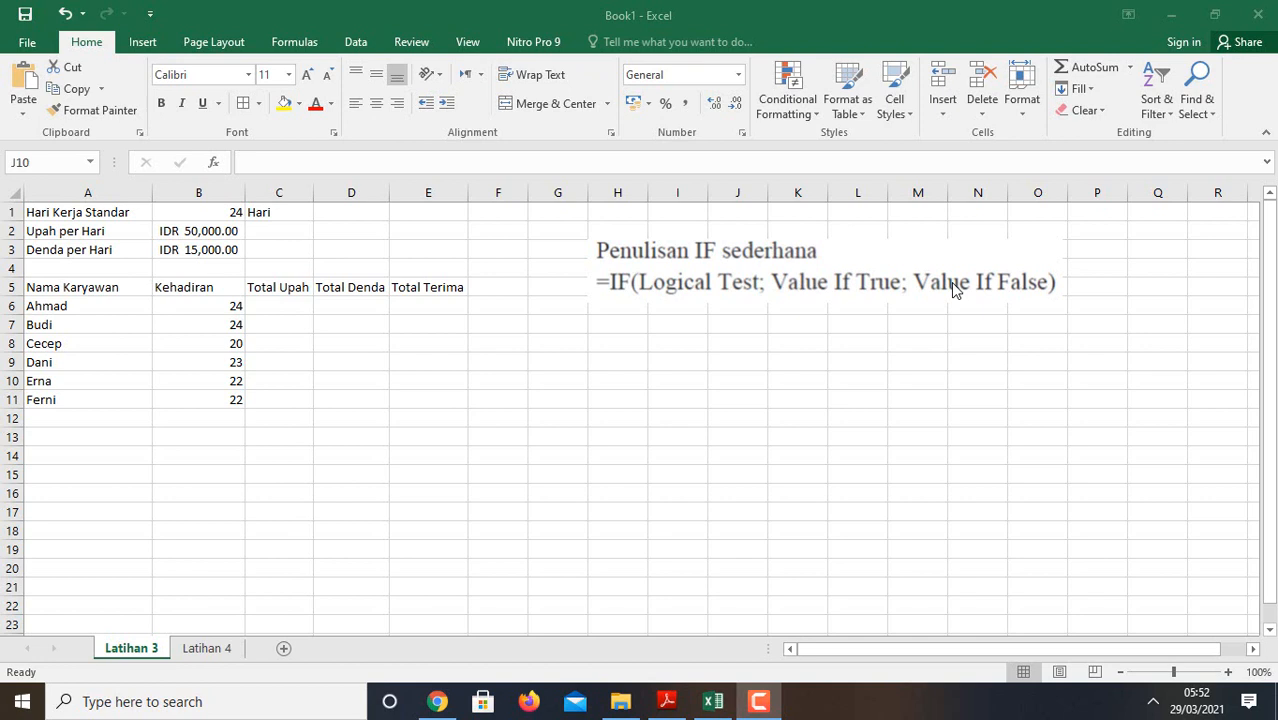
{"action": "left_click", "coordinate": [621, 326]}
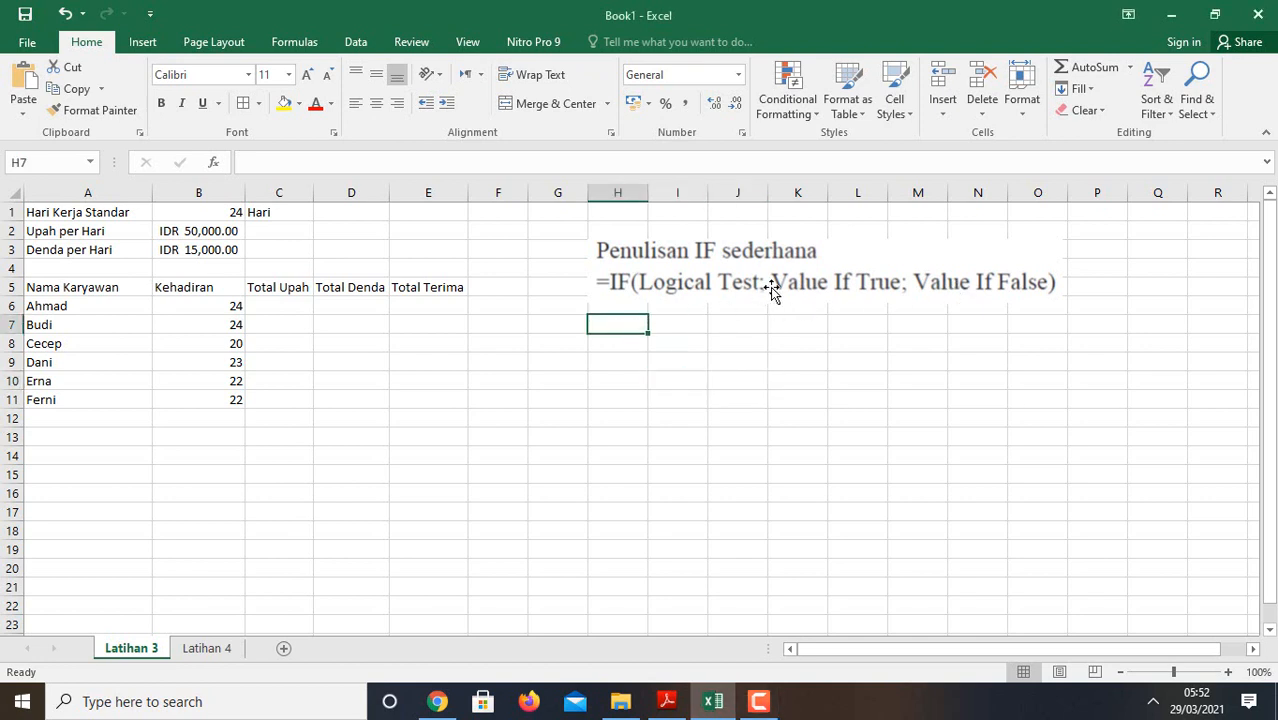
{"action": "left_click", "coordinate": [767, 322]}
{"action": "type", "text": "=if"}
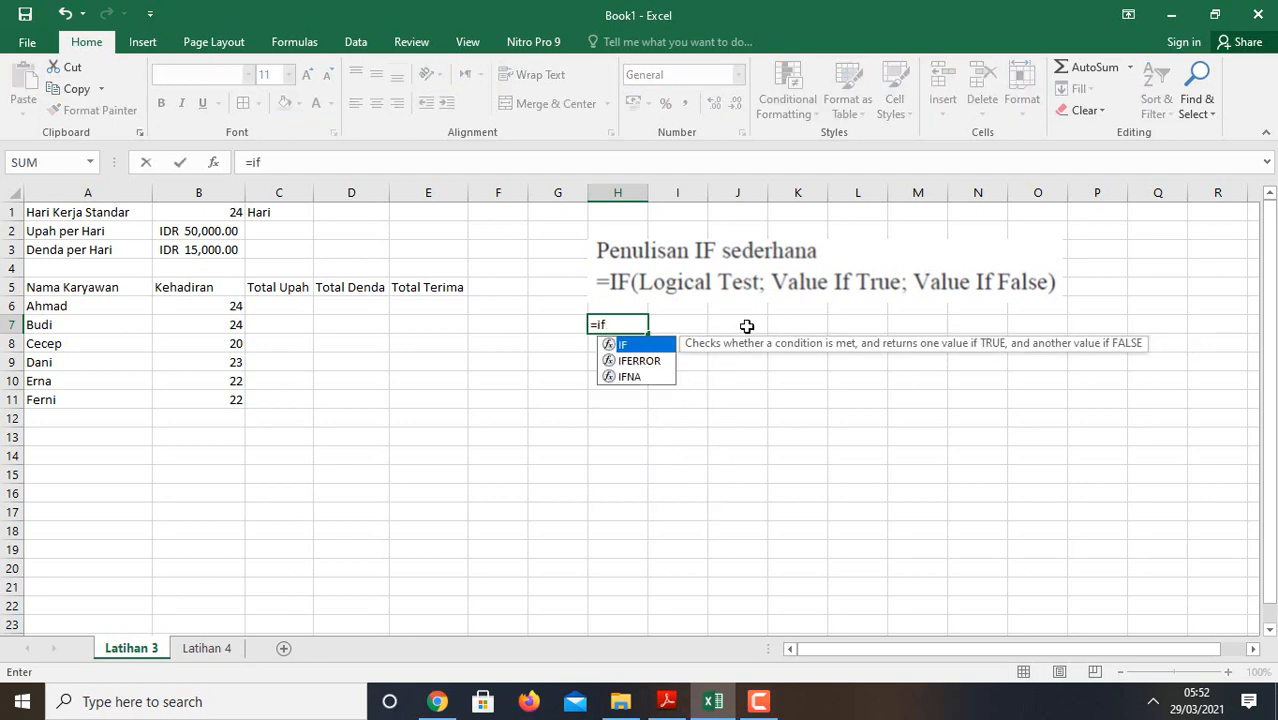
{"action": "double_click", "coordinate": [623, 346]}
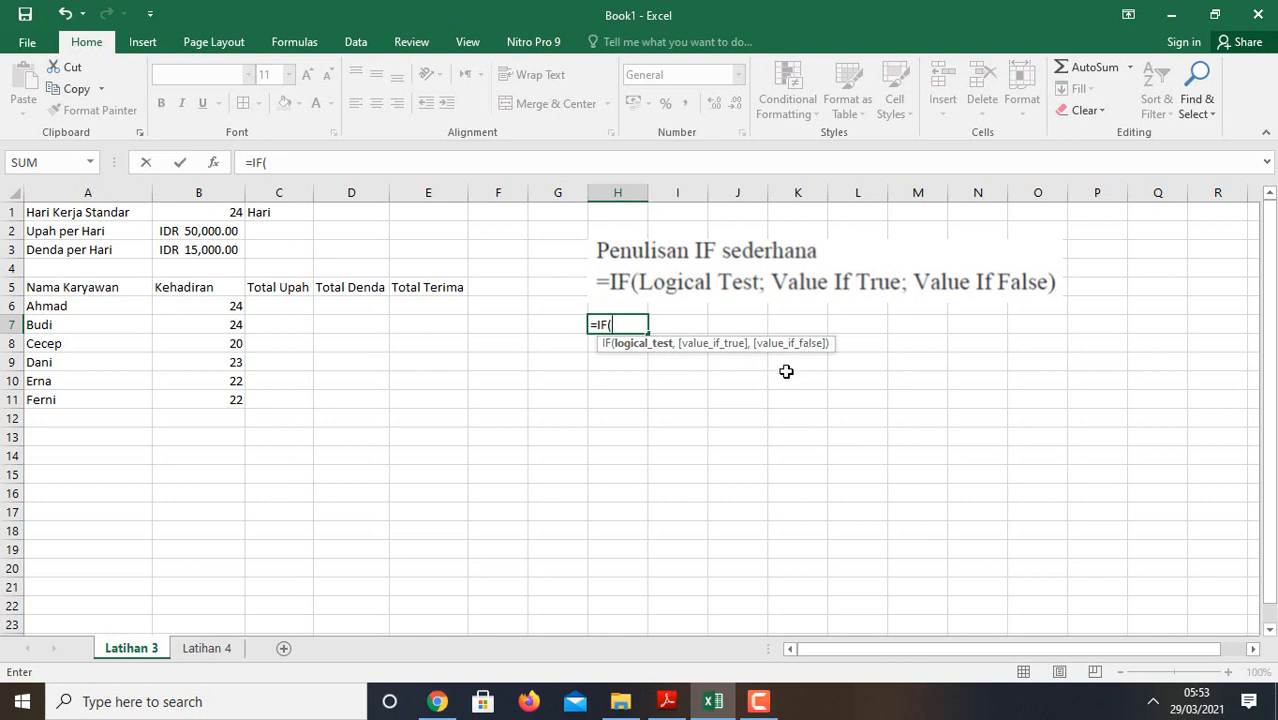
{"action": "key", "text": "BackSpace"}
{"action": "key", "text": "BackSpace"}
{"action": "key", "text": "BackSpace"}
{"action": "key", "text": "BackSpace"}
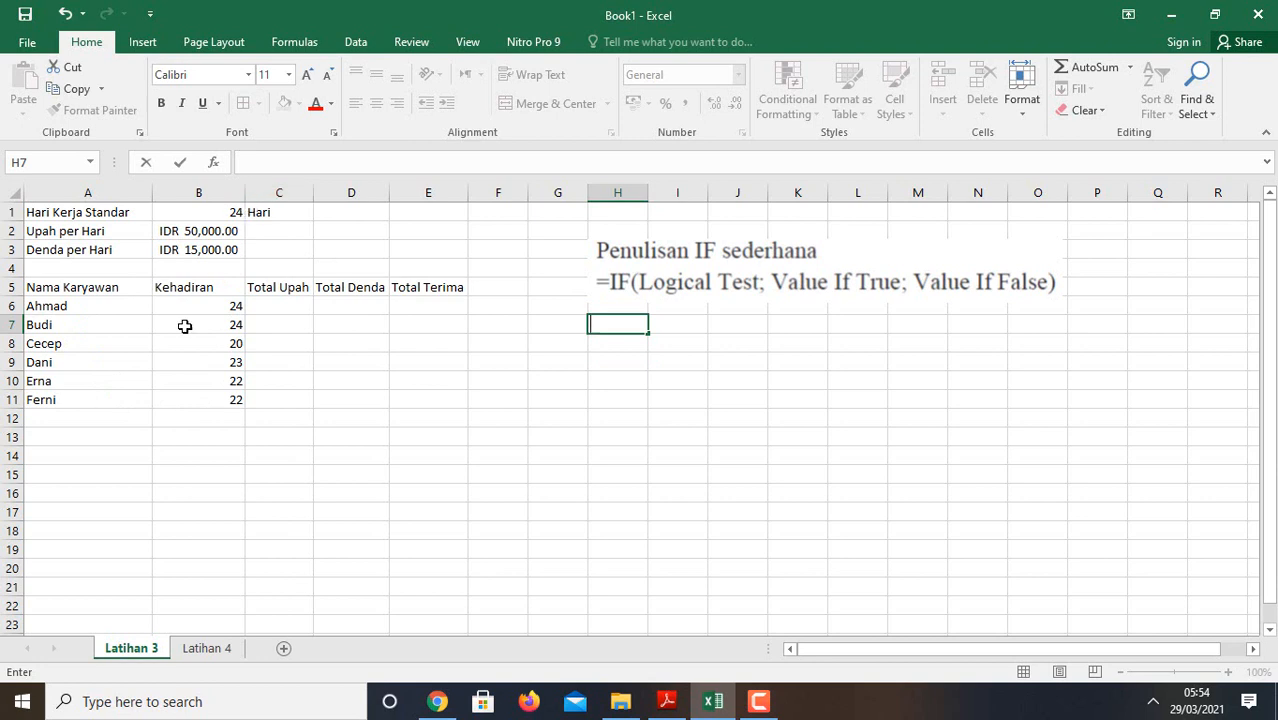
Calculate Total Upah in C6 with =B6*$B$2 and fill the formula down through C11.
{"action": "left_click", "coordinate": [287, 303]}
{"action": "type", "text": "="}
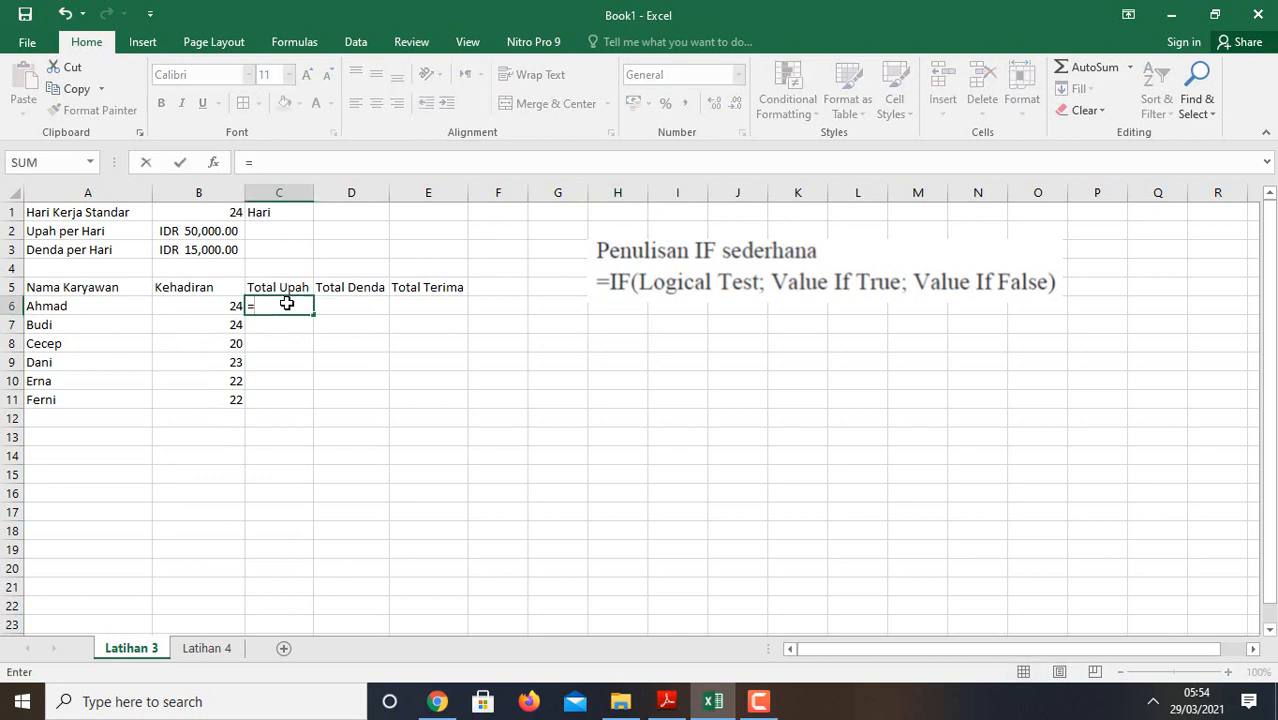
{"action": "left_click", "coordinate": [213, 307]}
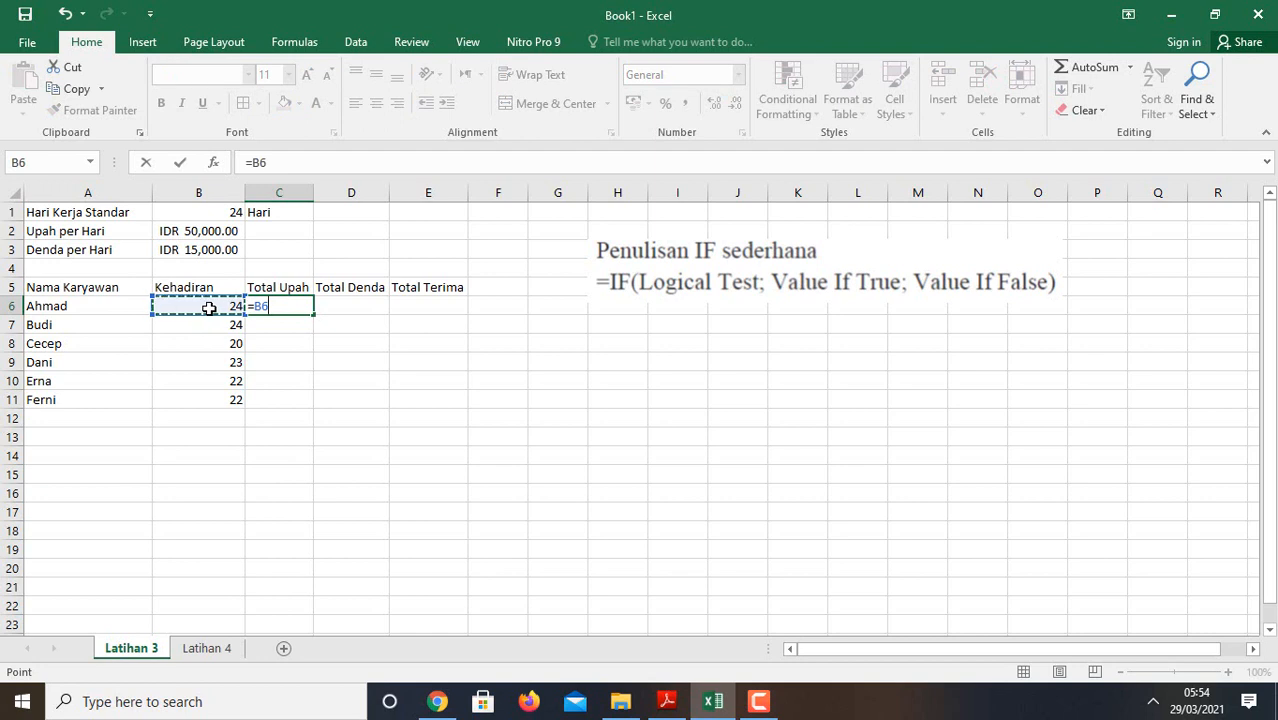
{"action": "type", "text": "*"}
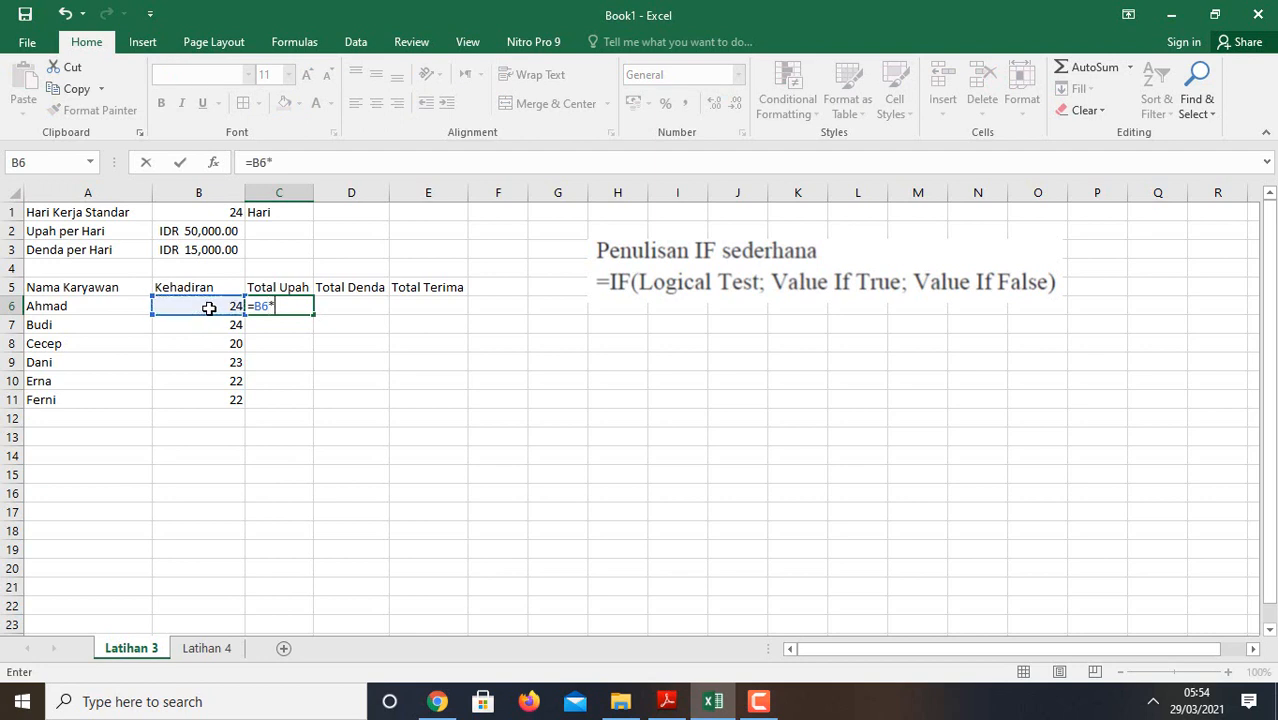
{"action": "left_click", "coordinate": [193, 234]}
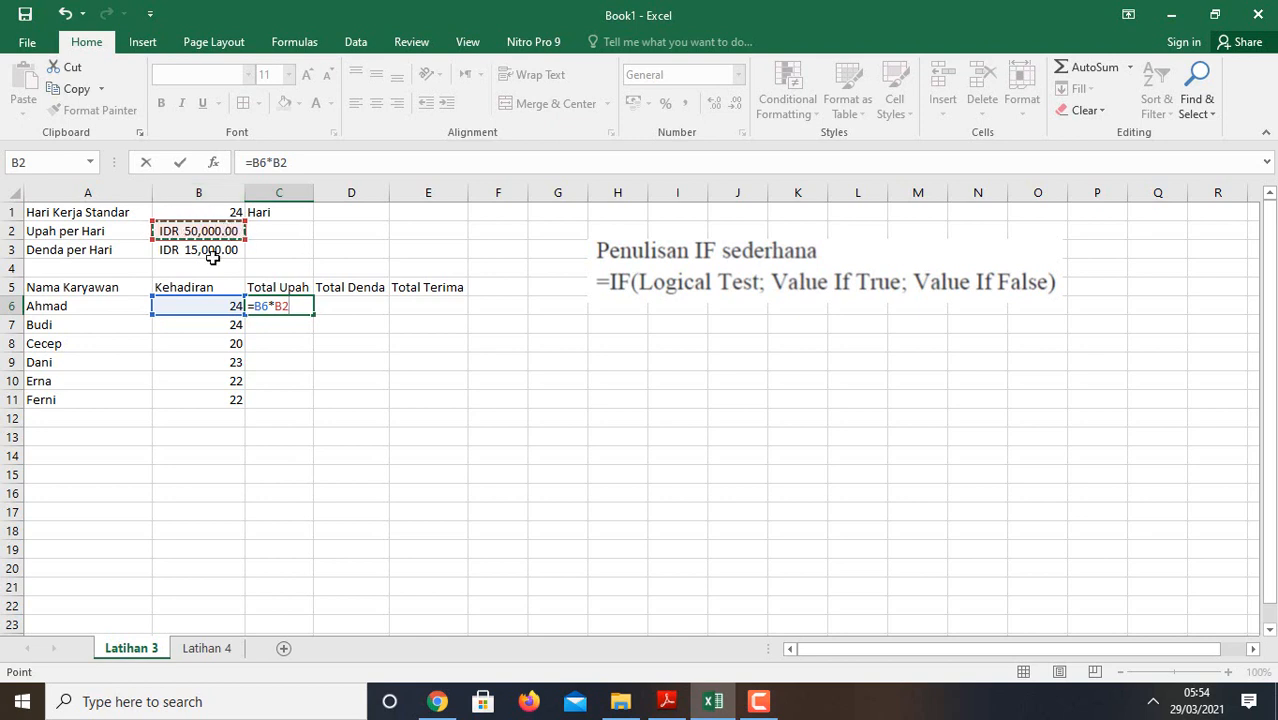
{"action": "left_click", "coordinate": [272, 163]}
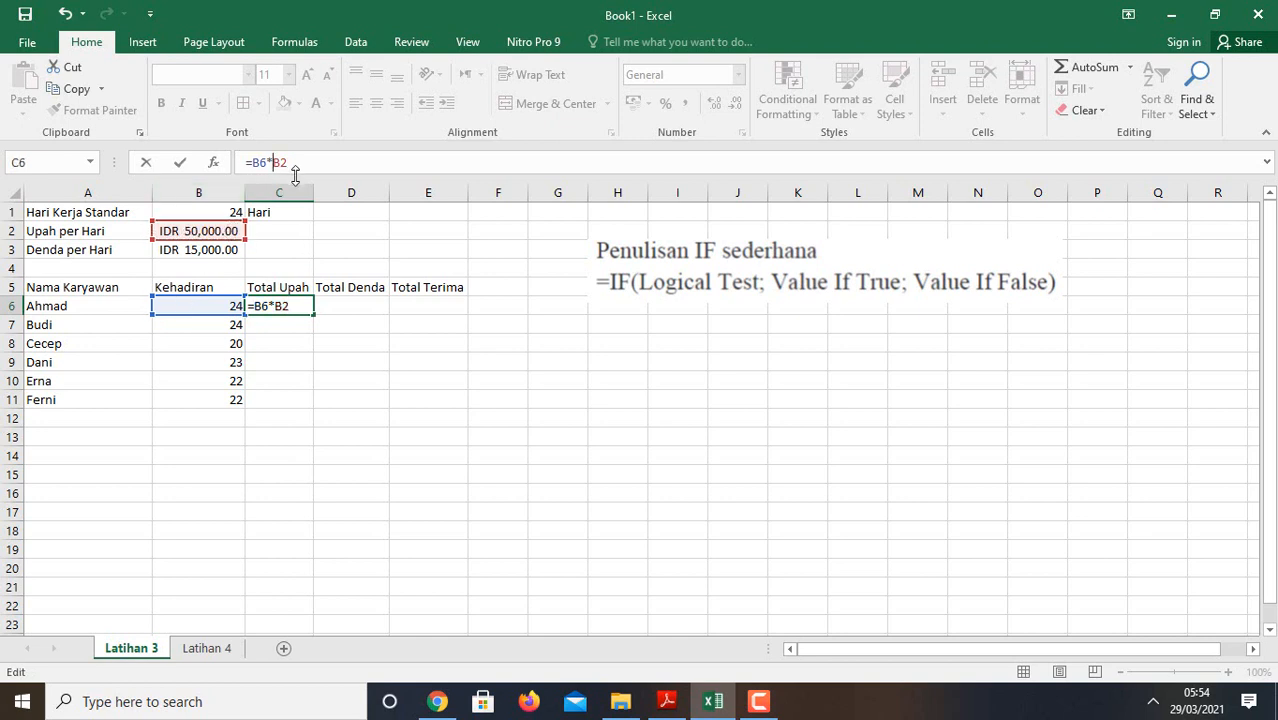
{"action": "type", "text": "$B$"}
{"action": "key", "text": "Return"}
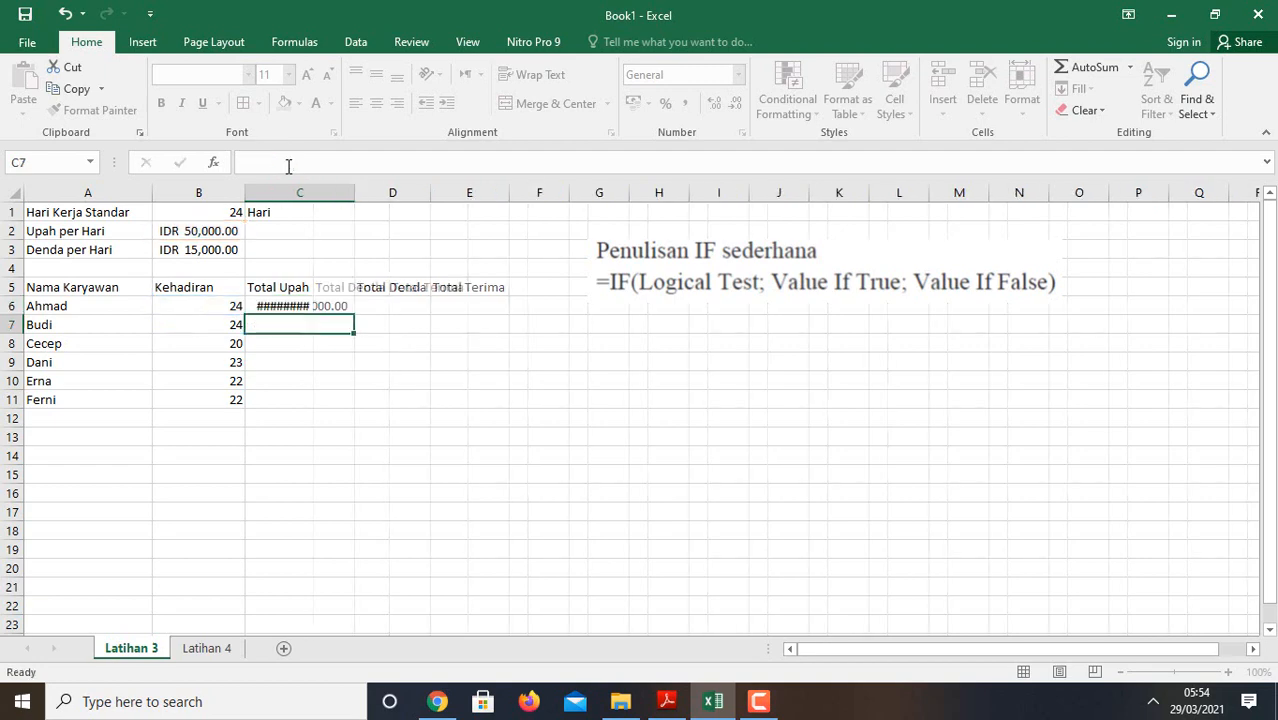
{"action": "left_click", "coordinate": [344, 307]}
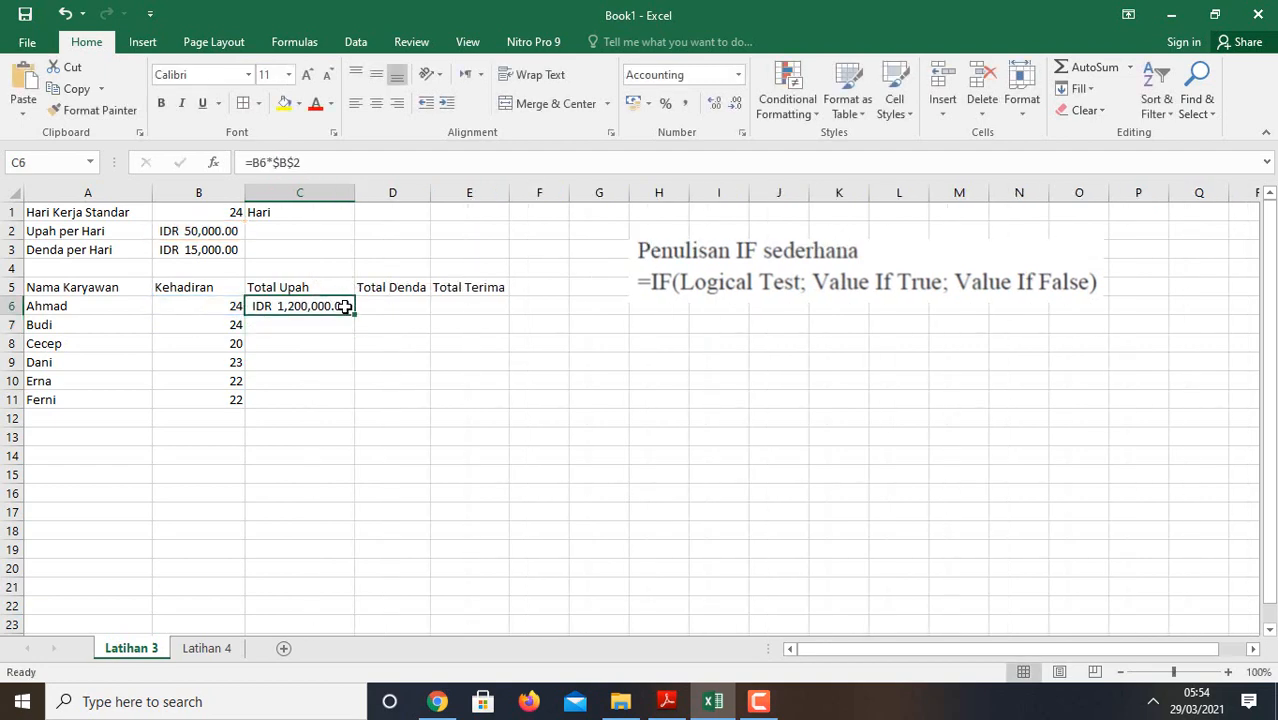
{"action": "left_click_drag", "start_coordinate": [354, 314], "coordinate": [350, 410]}
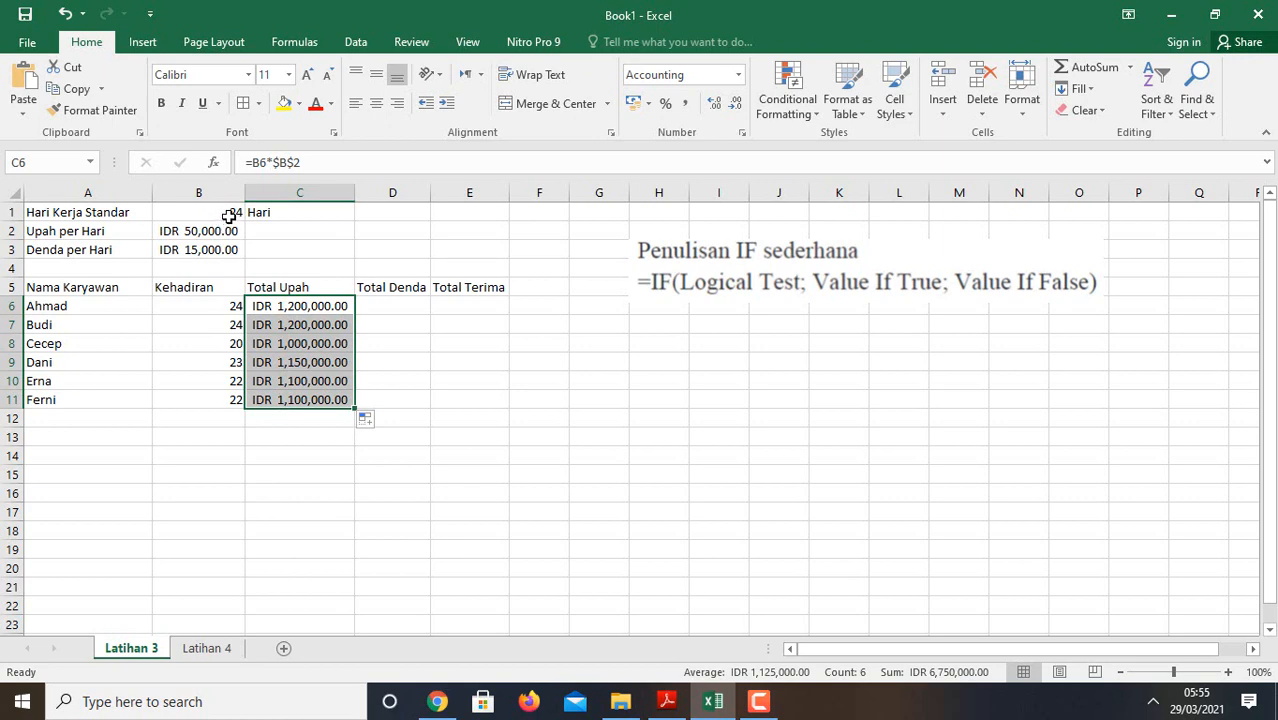
Start an IF formula in D6 under Total Denda, with attendance cell B6 opening the logical test.
{"action": "left_click", "coordinate": [390, 306]}
{"action": "type", "text": "="}
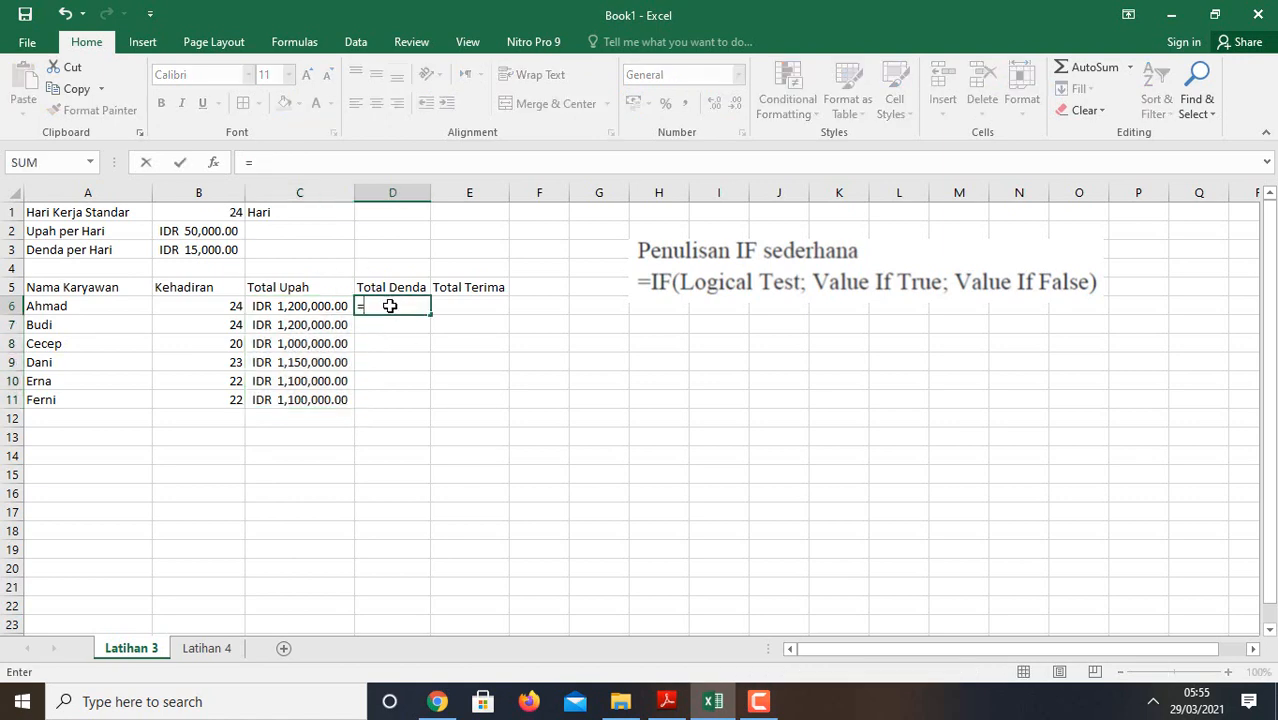
{"action": "type", "text": "if"}
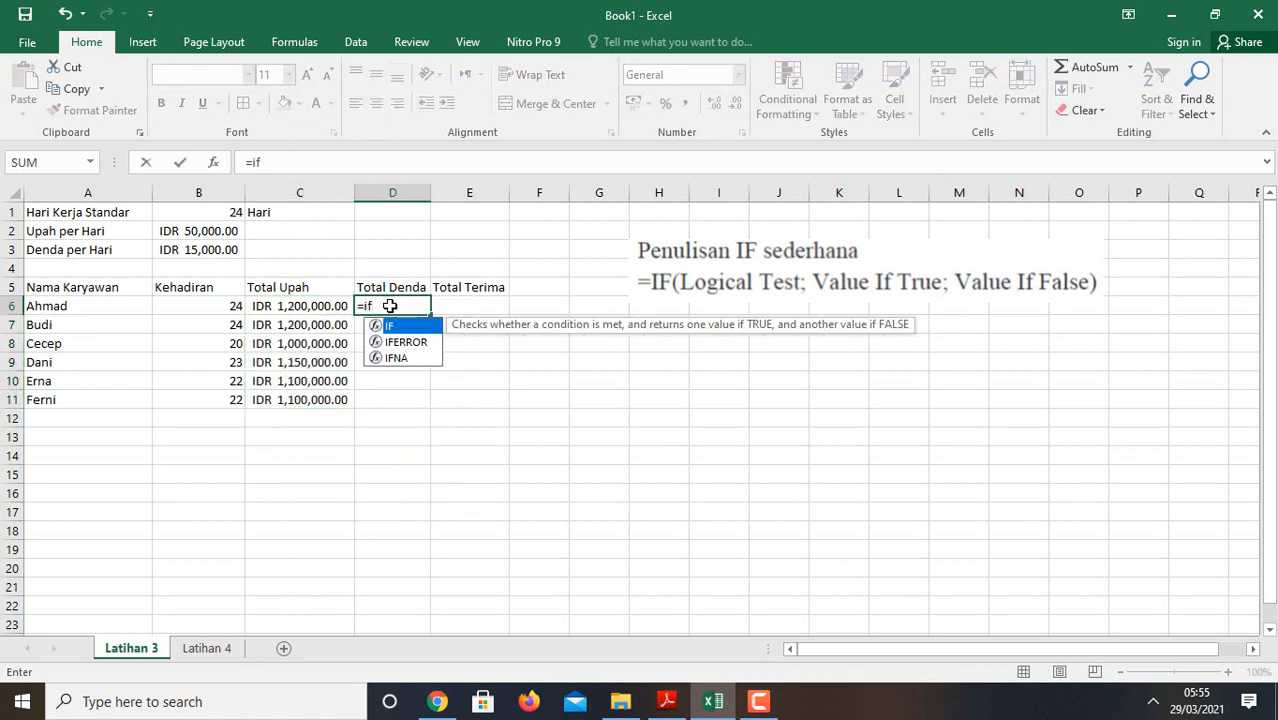
{"action": "type", "text": "("}
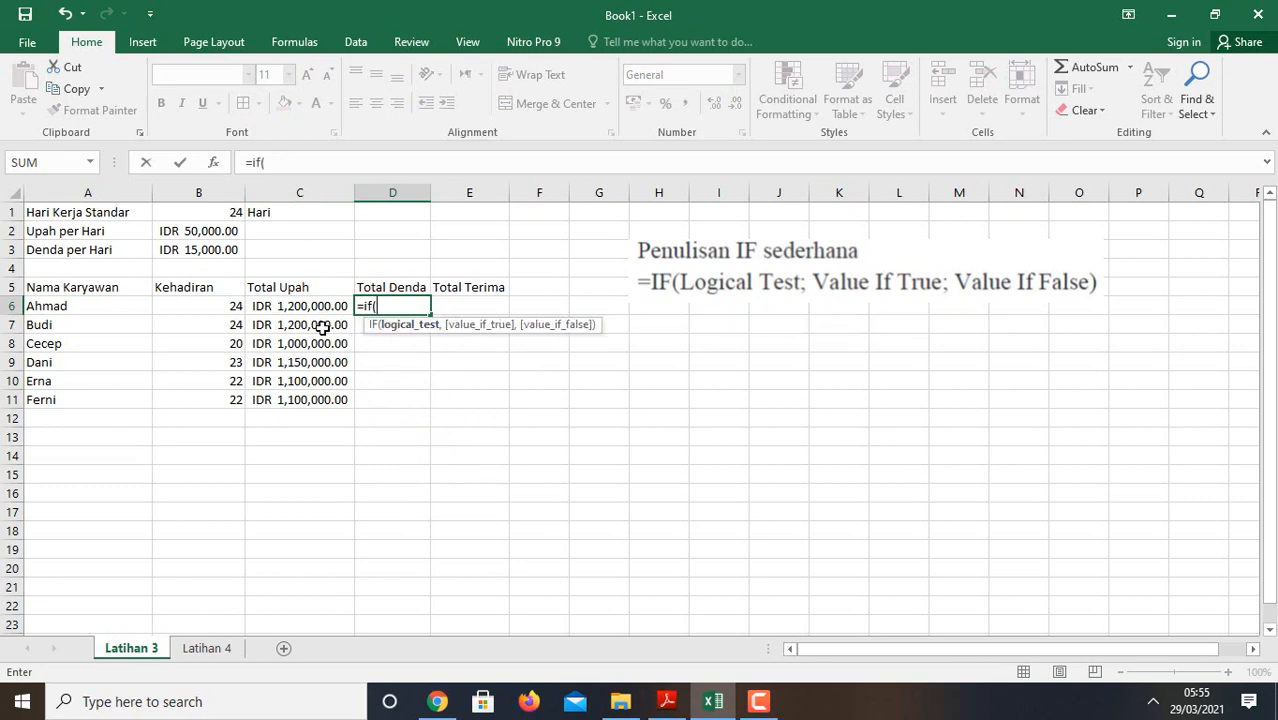
{"action": "left_click", "coordinate": [229, 307]}
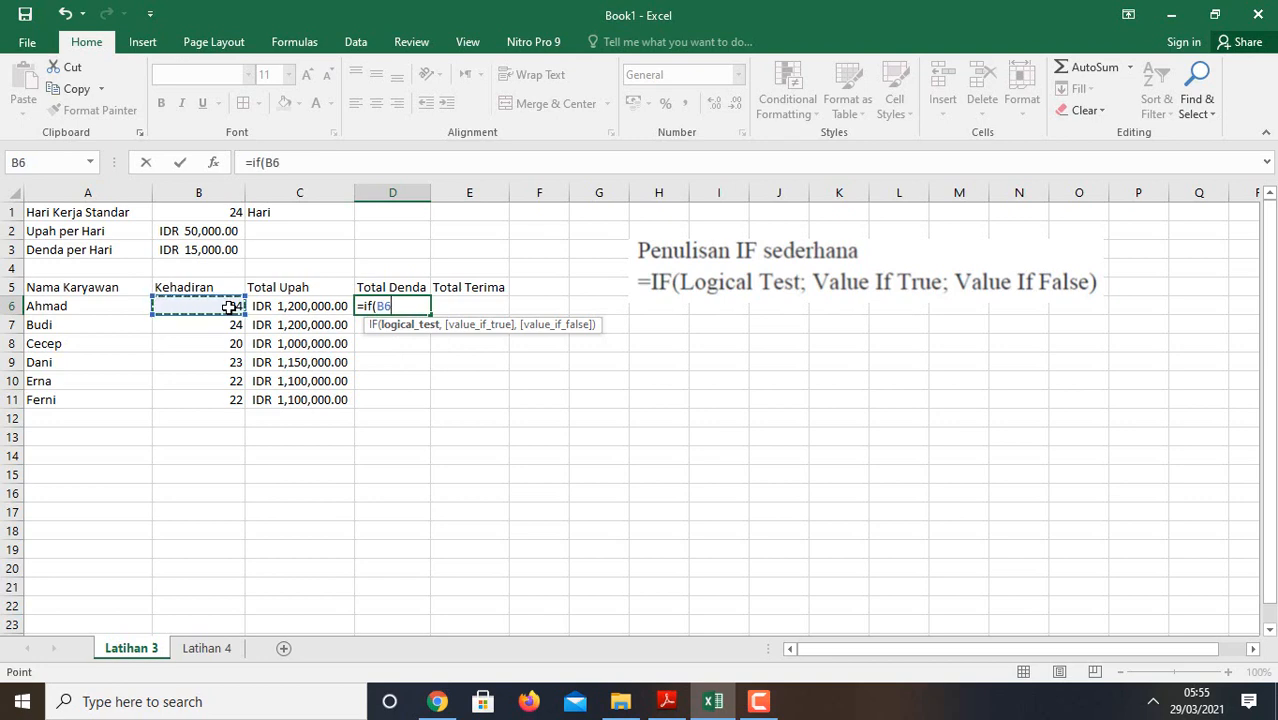
{"action": "type", "text": "-"}
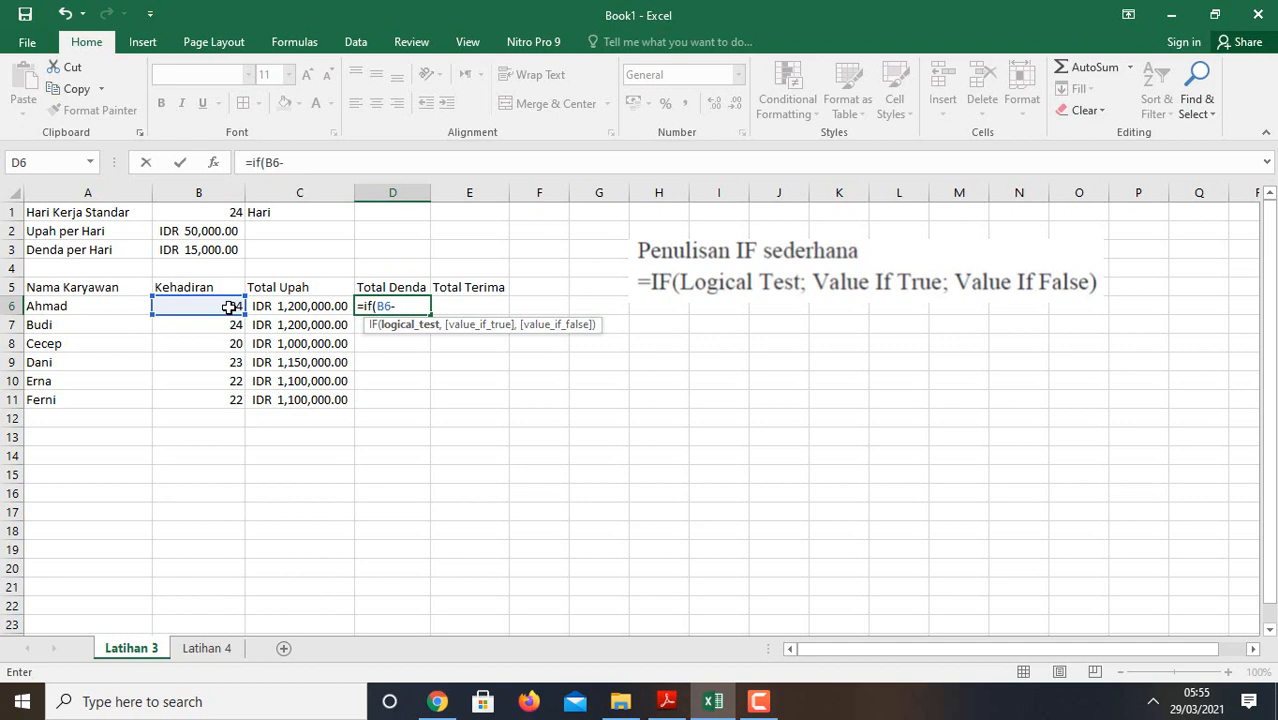
{"action": "left_click", "coordinate": [198, 212]}
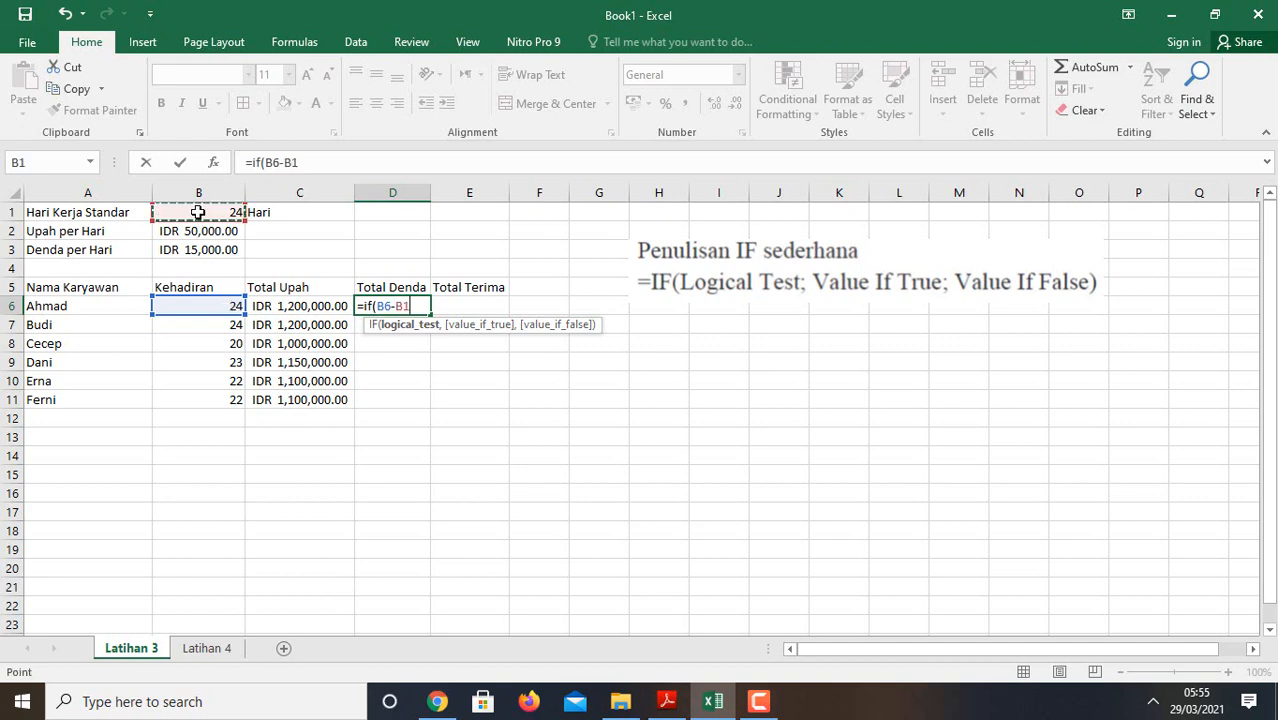
{"action": "key", "text": "BackSpace"}
{"action": "key", "text": "BackSpace"}
{"action": "key", "text": "BackSpace"}
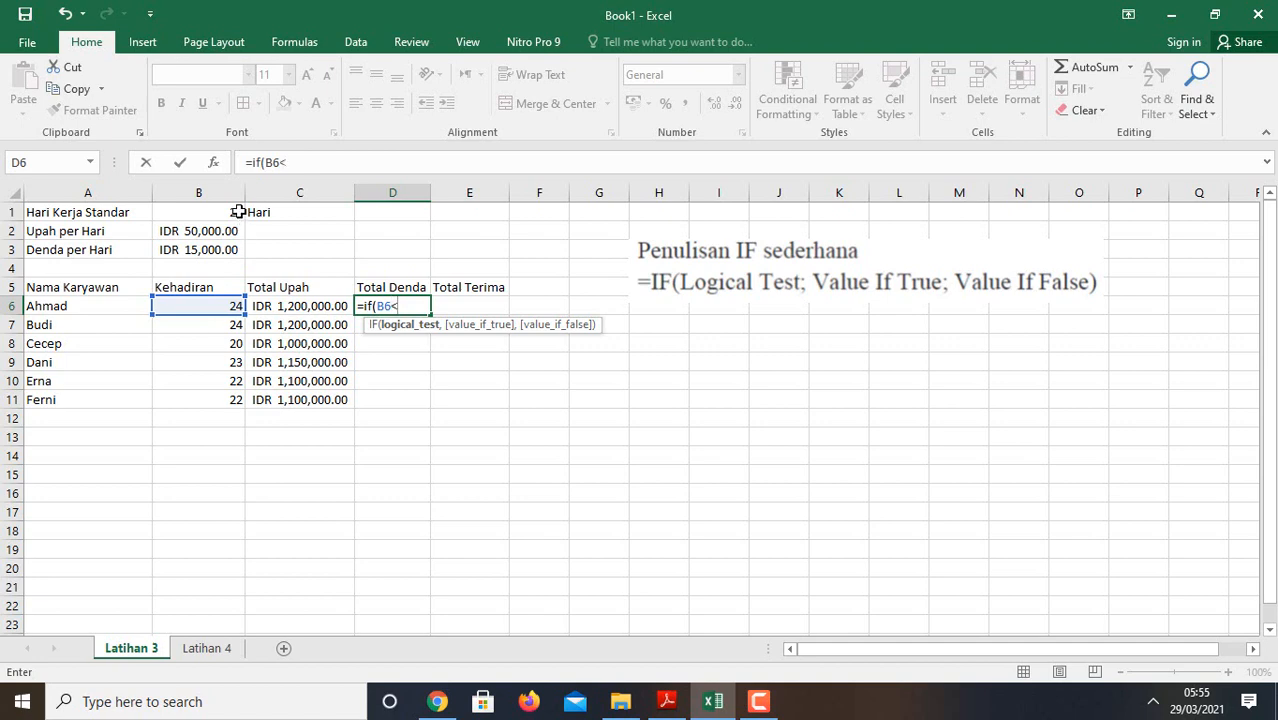
Complete the D6 formula as =if(B6<B1,B6-B1*B3,0), comparing attendance with the standard working days.
{"action": "left_click", "coordinate": [231, 212]}
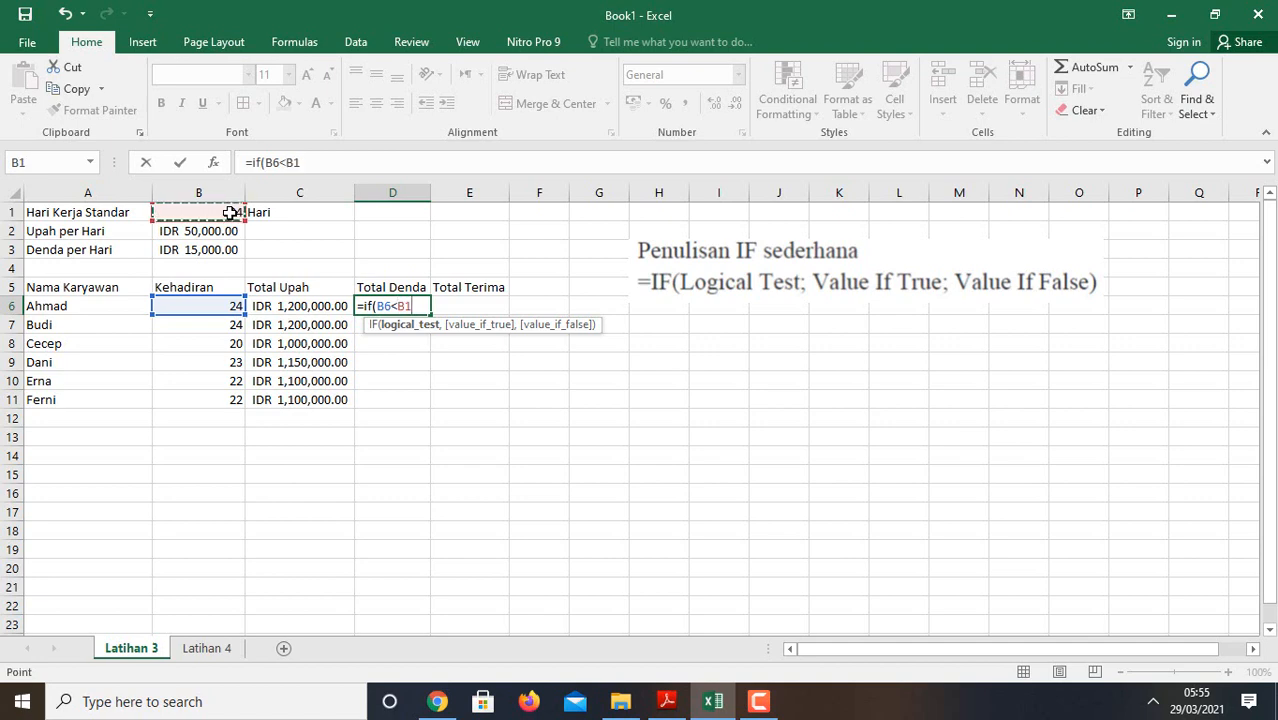
{"action": "type", "text": ","}
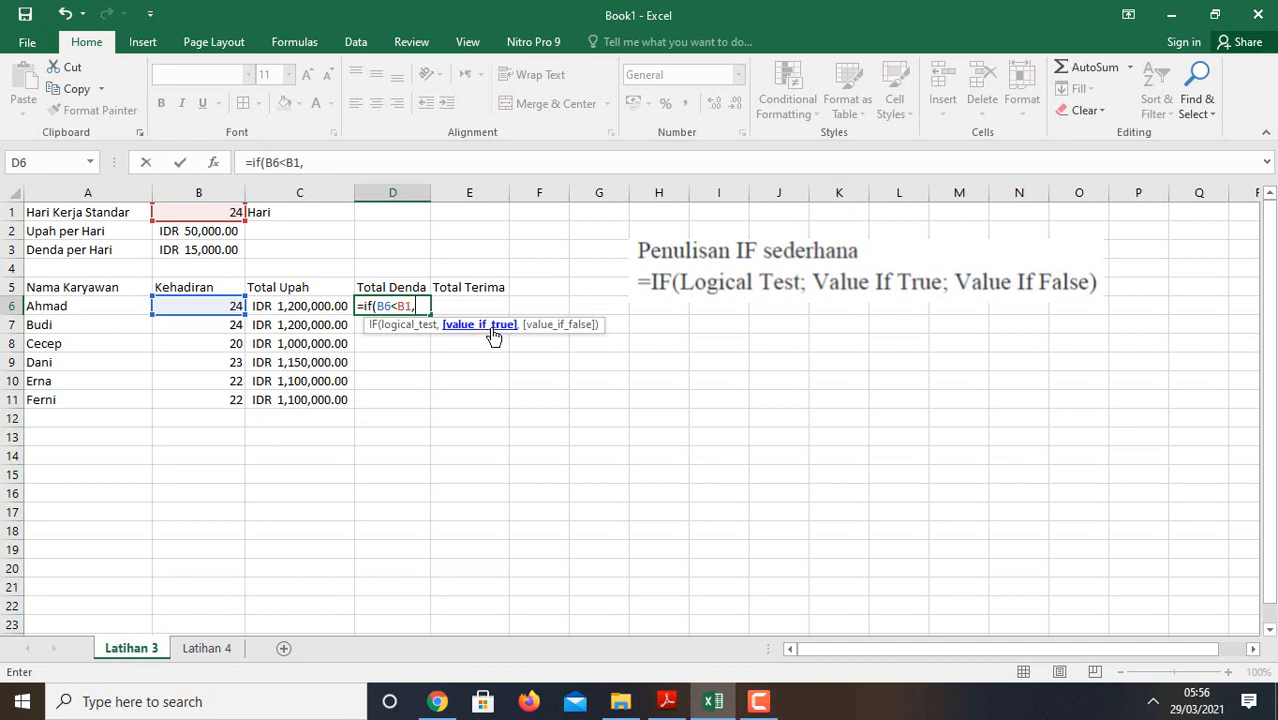
{"action": "left_click", "coordinate": [228, 307]}
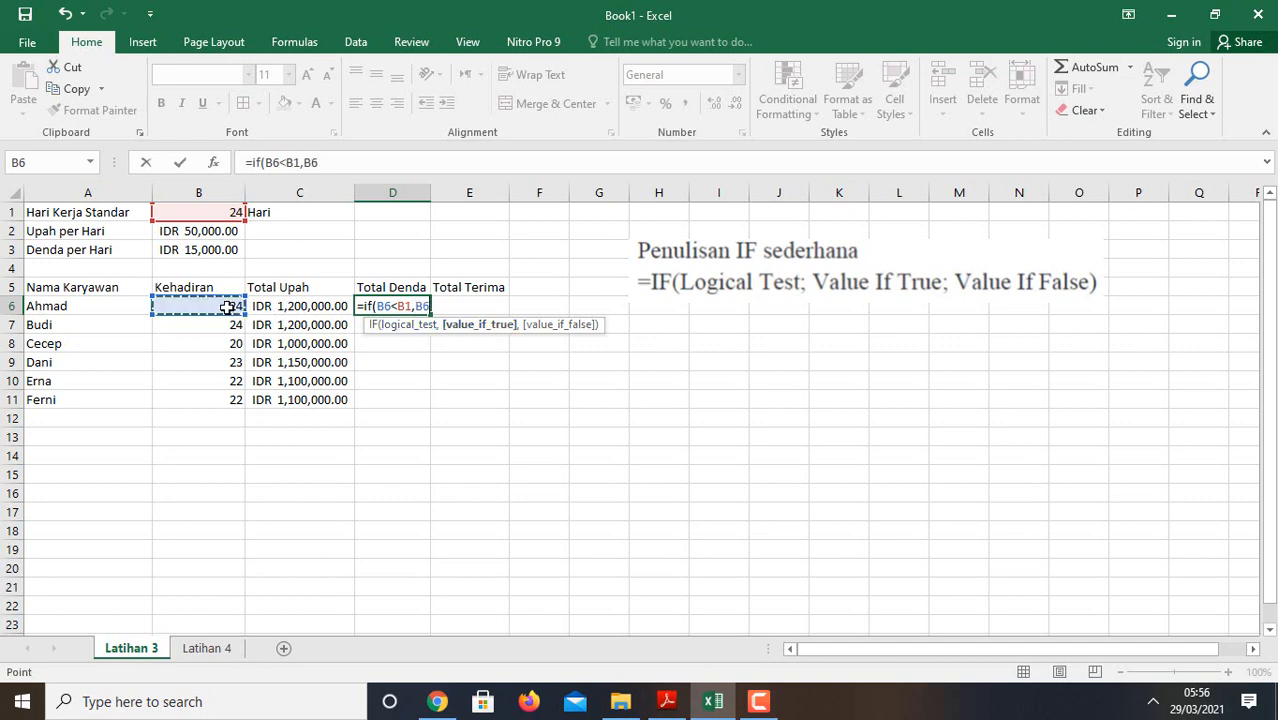
{"action": "type", "text": "-"}
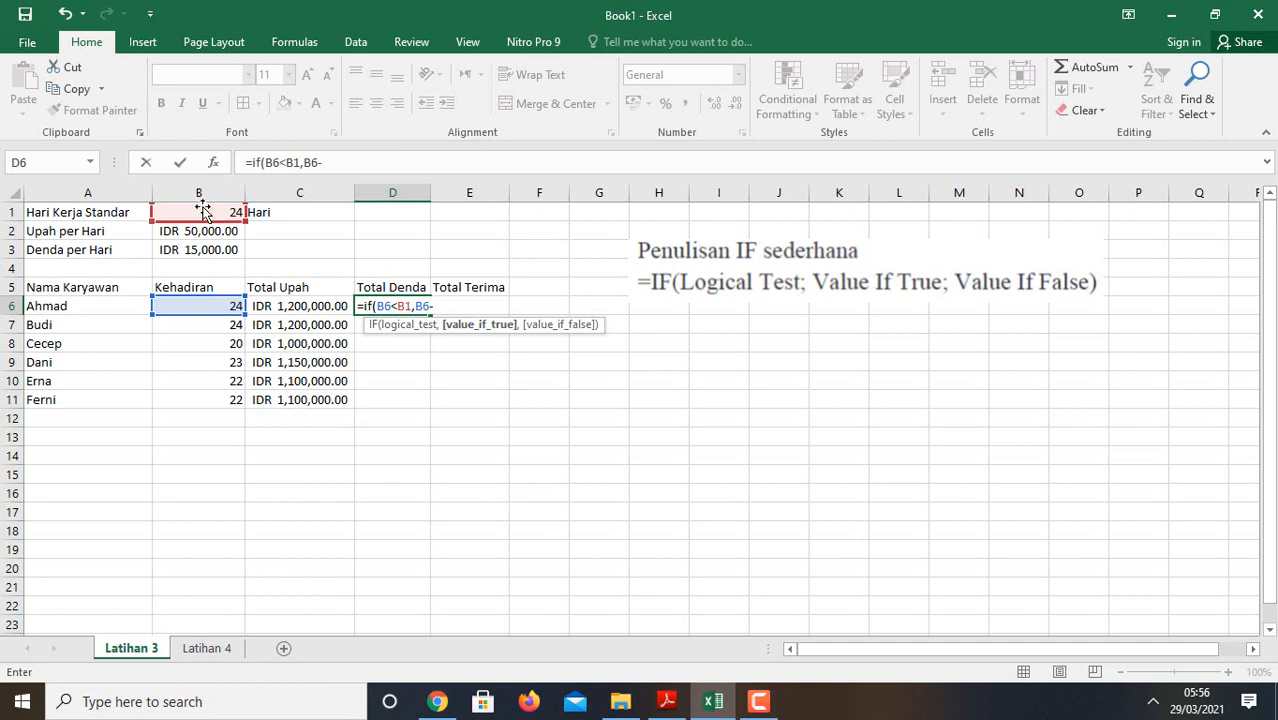
{"action": "left_click", "coordinate": [203, 212]}
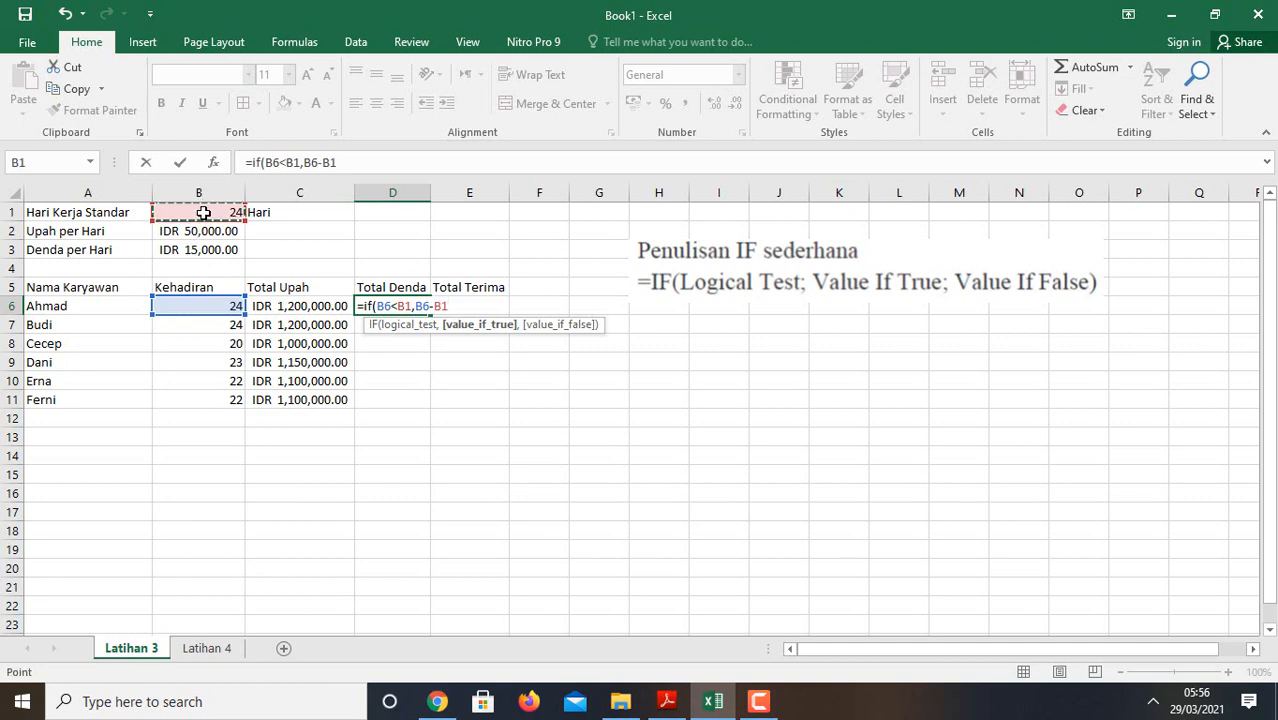
{"action": "type", "text": "*"}
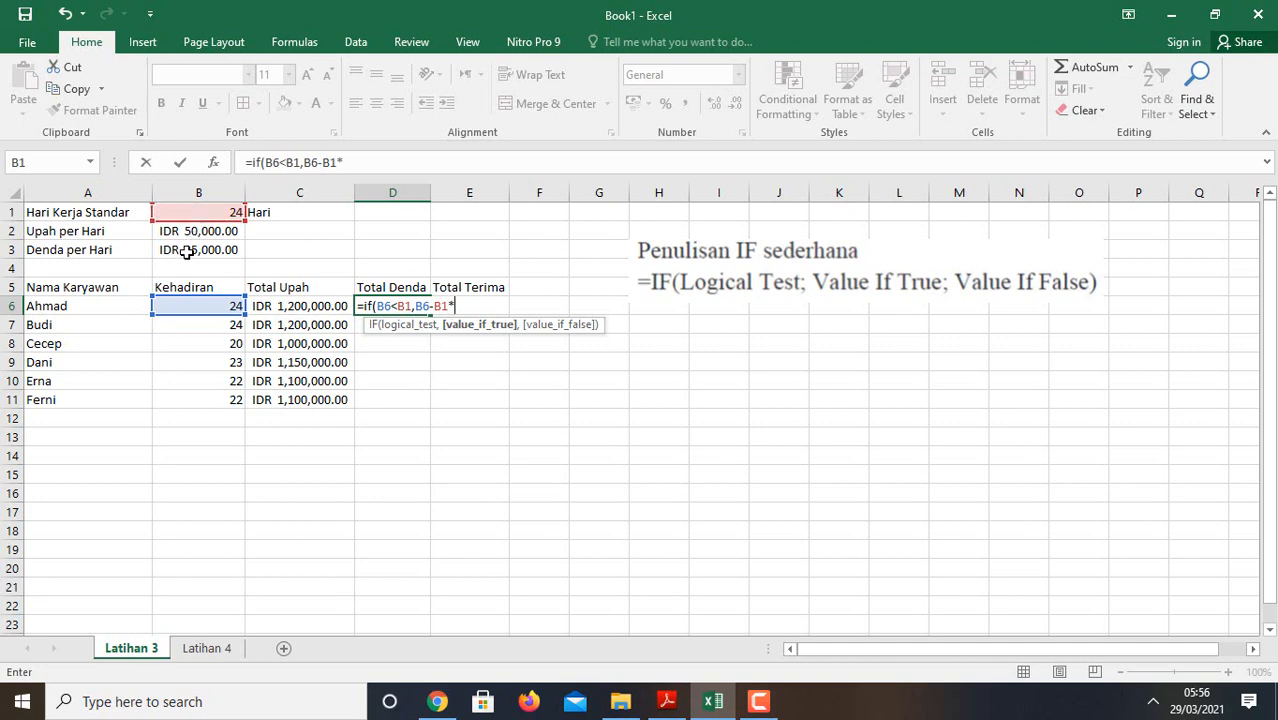
{"action": "left_click", "coordinate": [188, 252]}
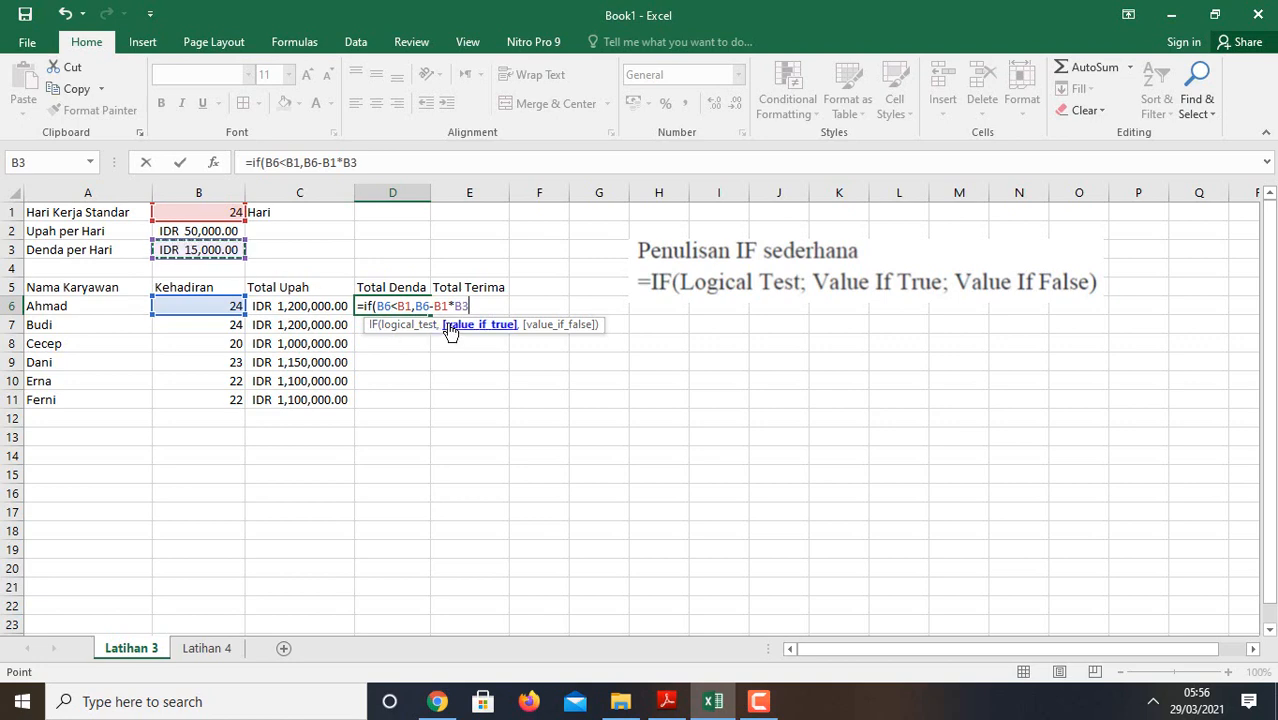
{"action": "type", "text": ","}
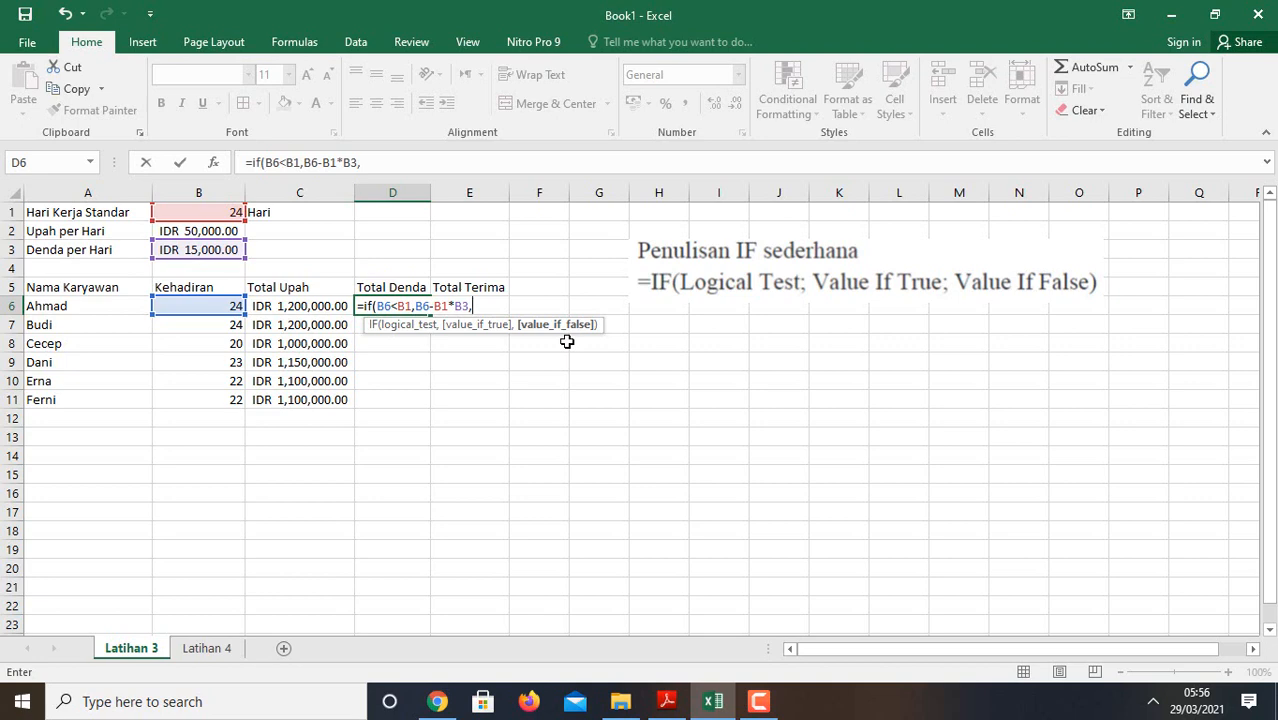
{"action": "type", "text": "0"}
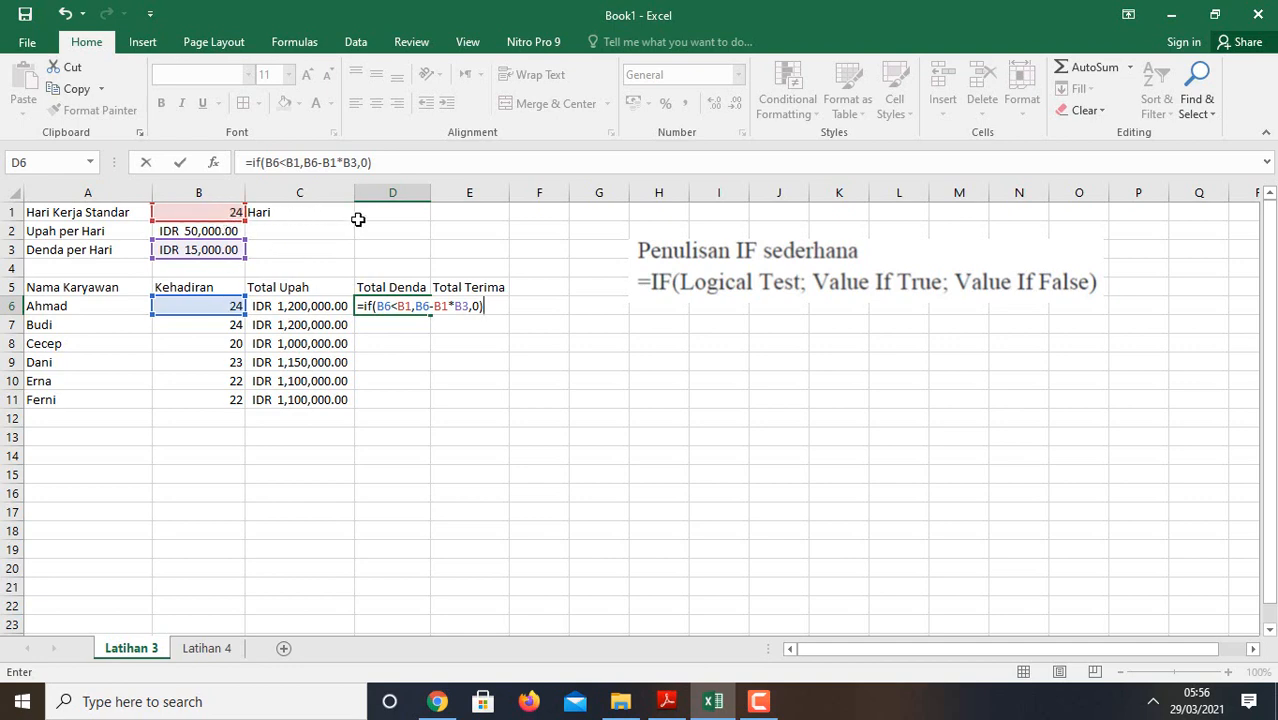
Make both B1 references in the D6 formula absolute as $B$1.
{"action": "left_click", "coordinate": [287, 163]}
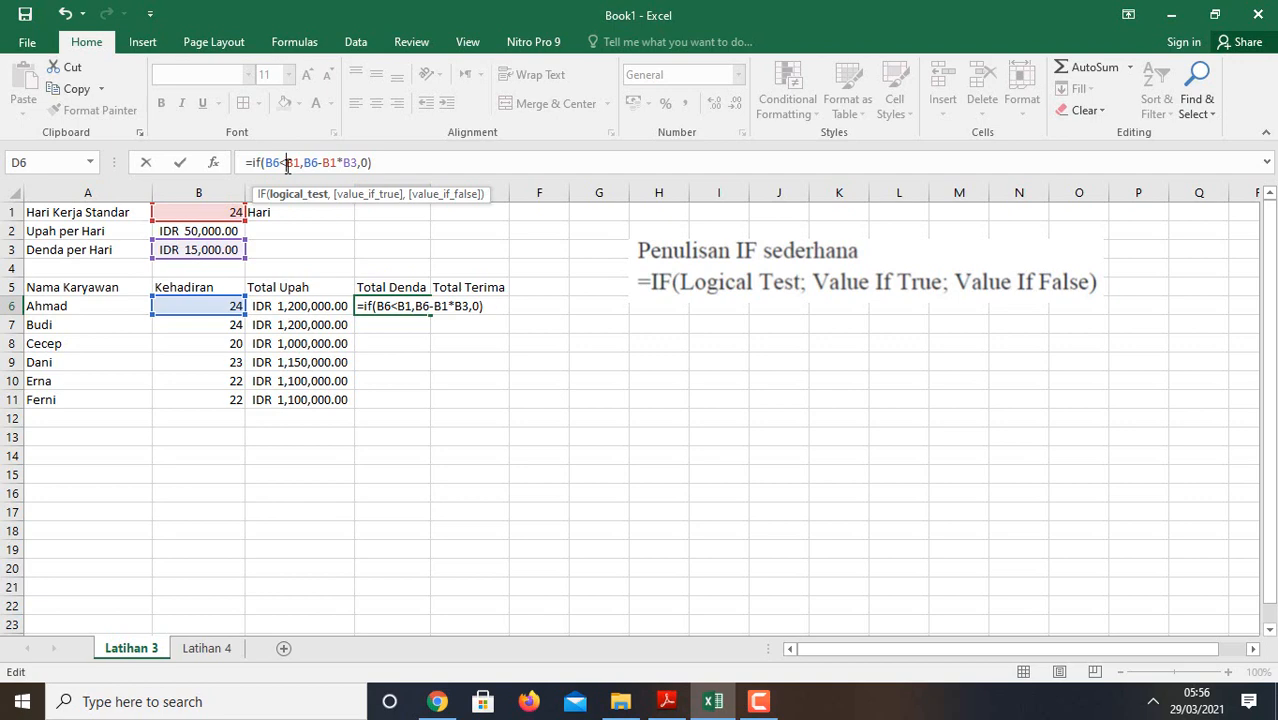
{"action": "type", "text": "$B"}
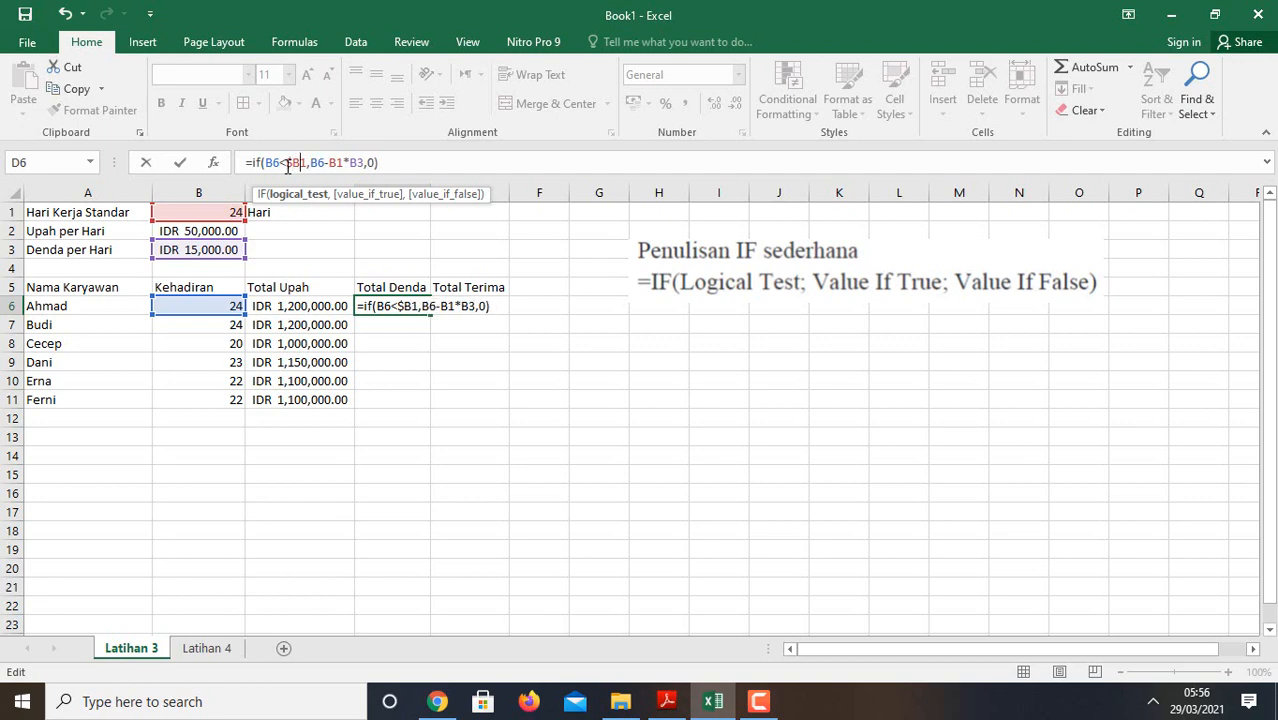
{"action": "type", "text": "$"}
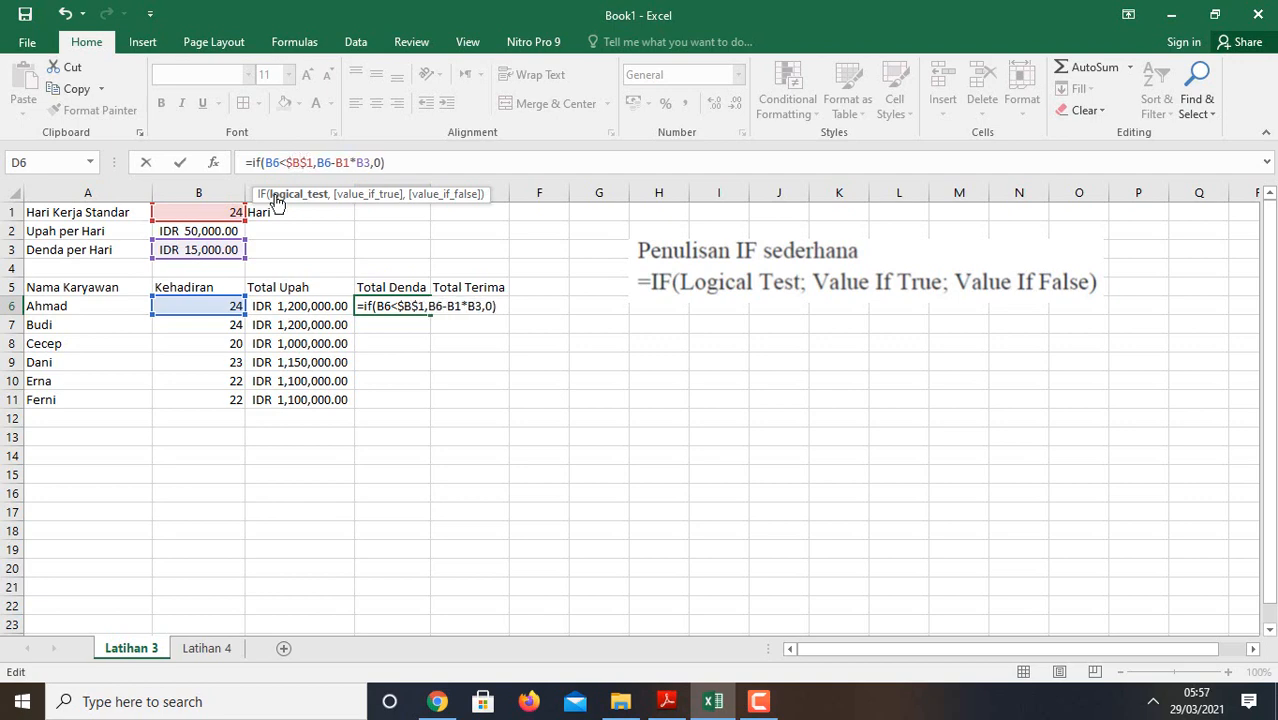
{"action": "left_click", "coordinate": [335, 164]}
{"action": "left_click", "coordinate": [335, 164]}
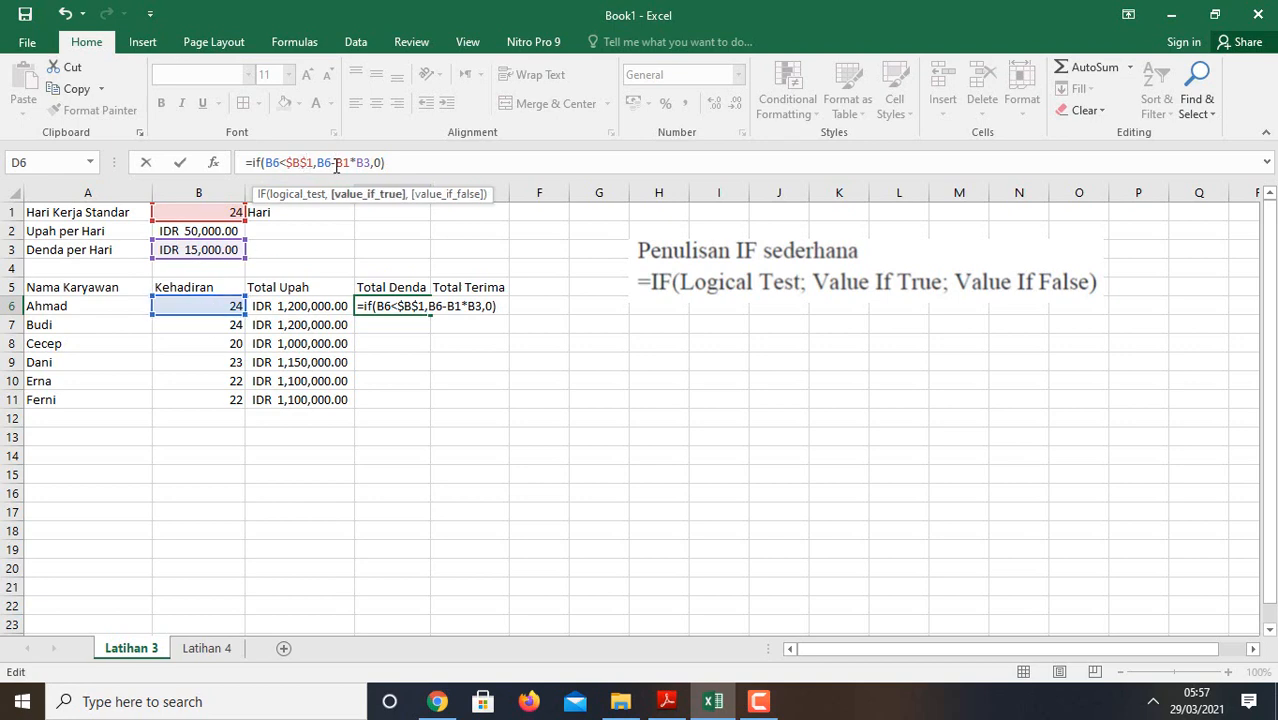
{"action": "type", "text": "$"}
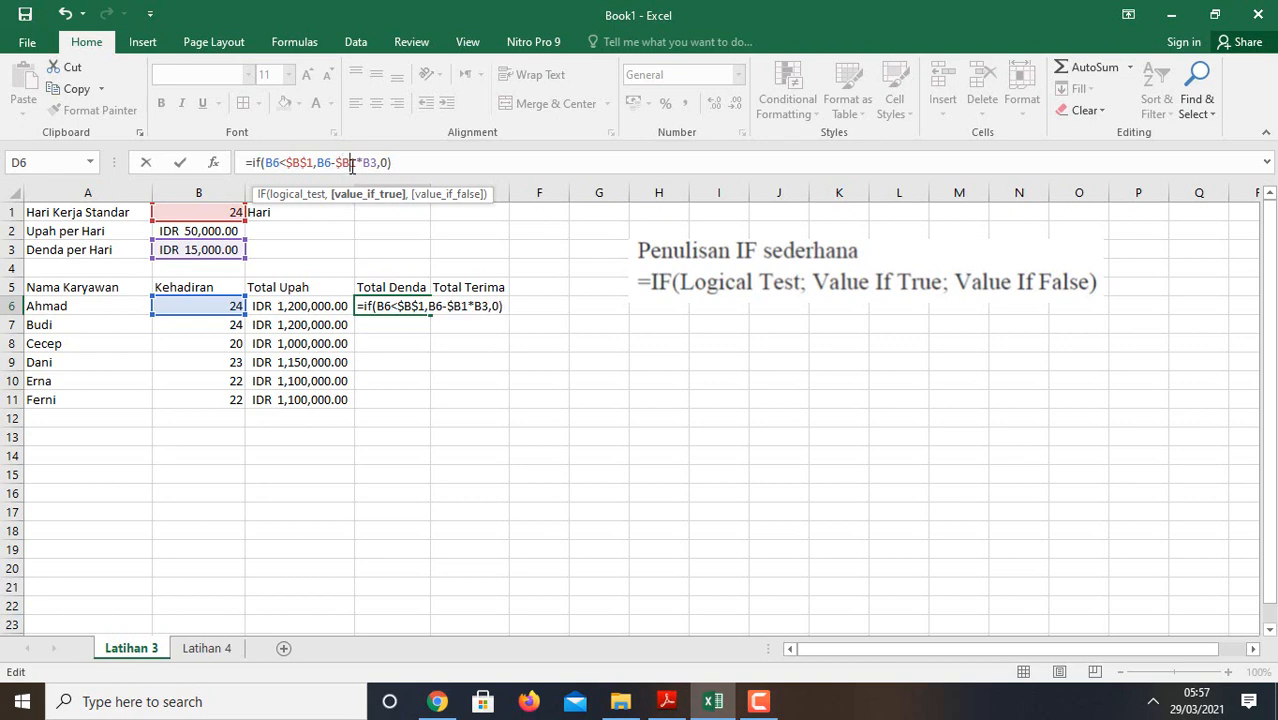
{"action": "left_click", "coordinate": [352, 164]}
{"action": "type", "text": "$"}
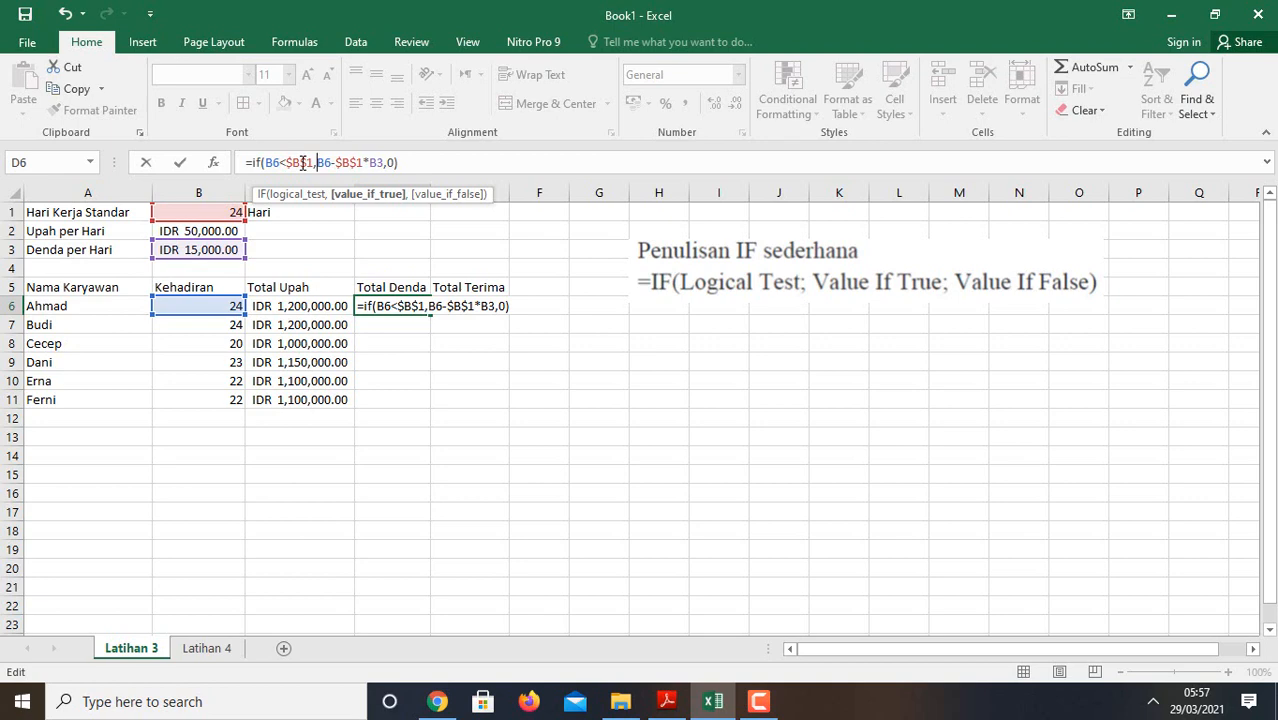
Enclose B6-$B$1 in parentheses, make B3 absolute as $B$3, and enter the completed IF formula in D6.
{"action": "type", "text": "("}
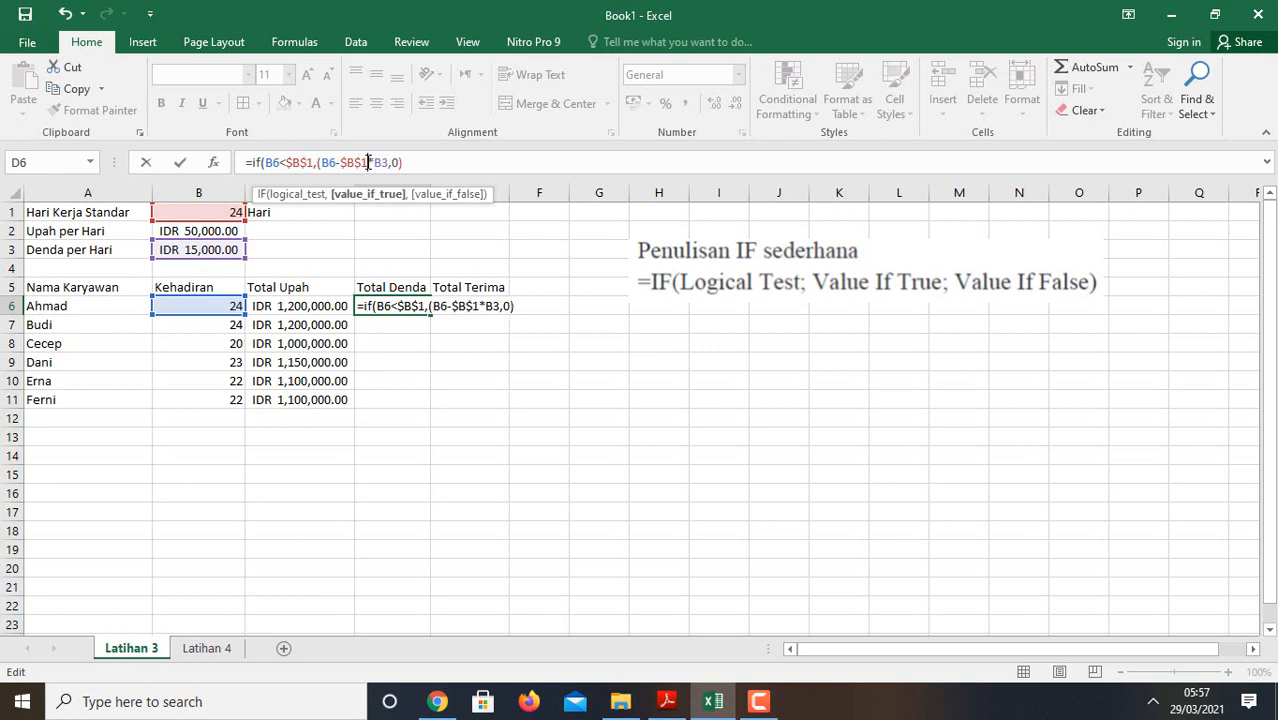
{"action": "type", "text": ")"}
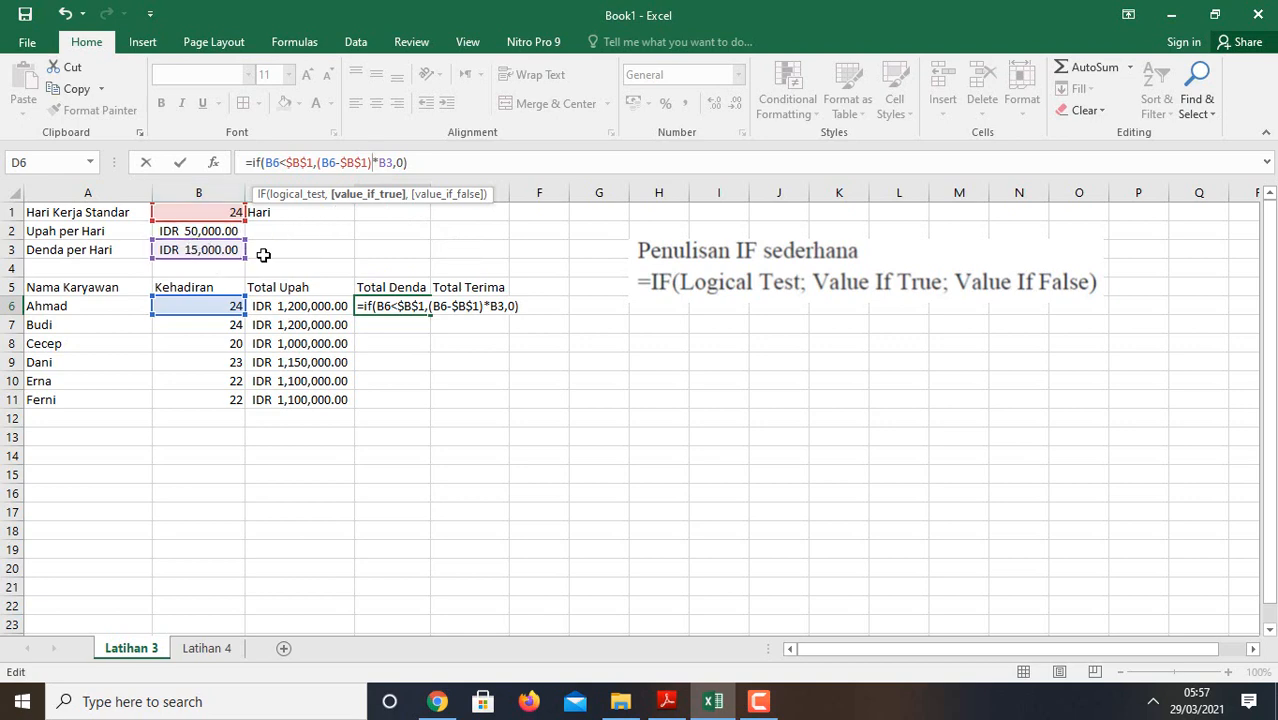
{"action": "left_click", "coordinate": [379, 162]}
{"action": "type", "text": "$B$"}
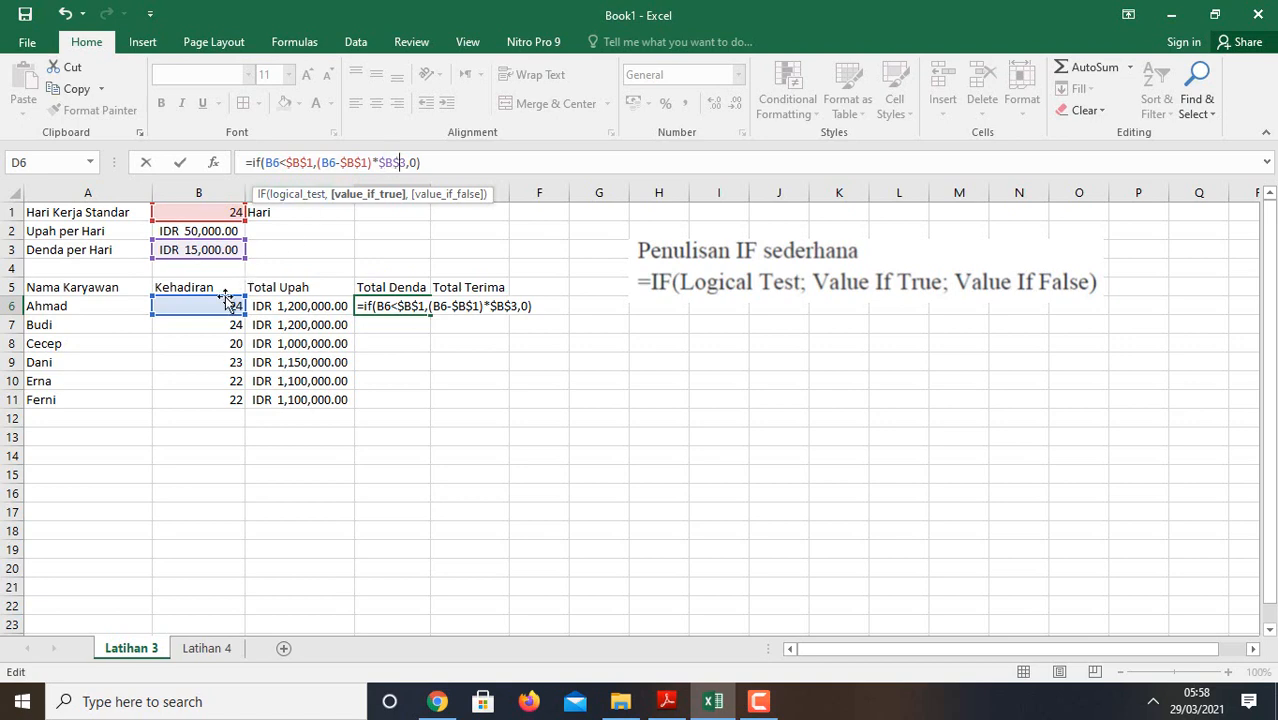
{"action": "left_click", "coordinate": [430, 162]}
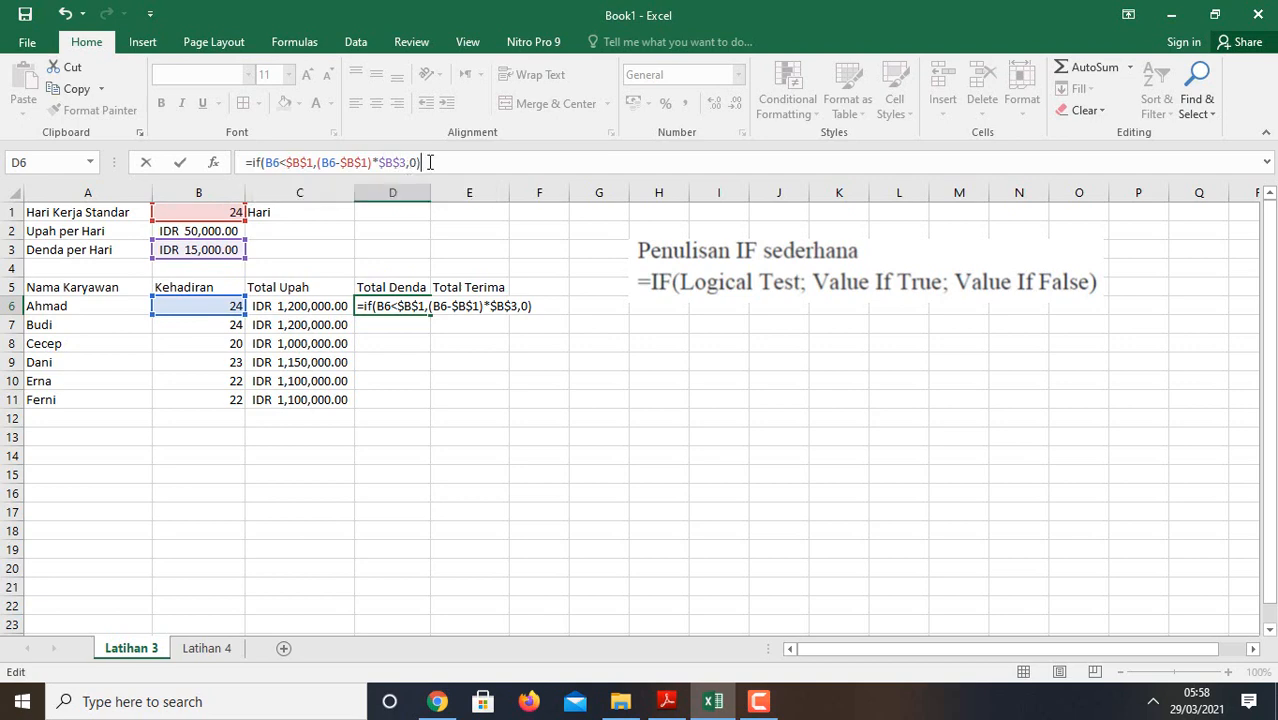
{"action": "key", "text": "Return"}
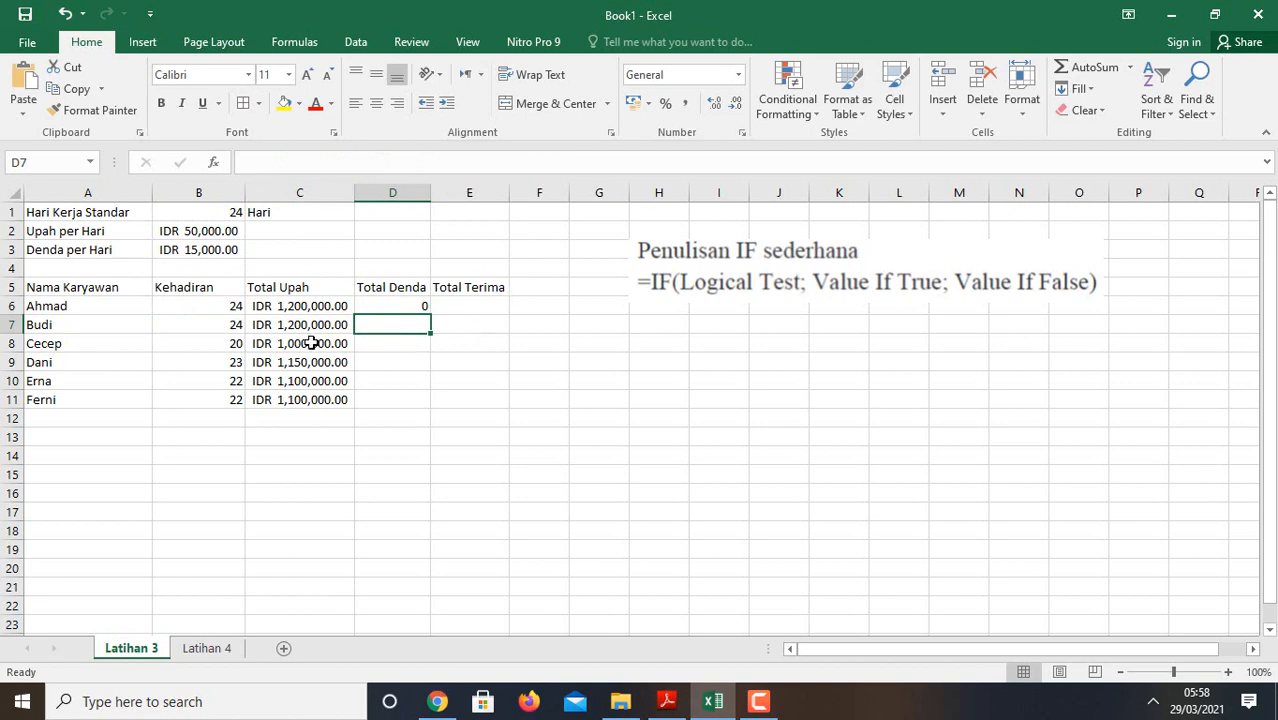
Fill the Total Denda formula from D6 down through D11 and format the range as Accounting with the IDR symbol.
{"action": "left_click", "coordinate": [419, 305]}
{"action": "left_click_drag", "start_coordinate": [433, 320], "coordinate": [429, 410]}
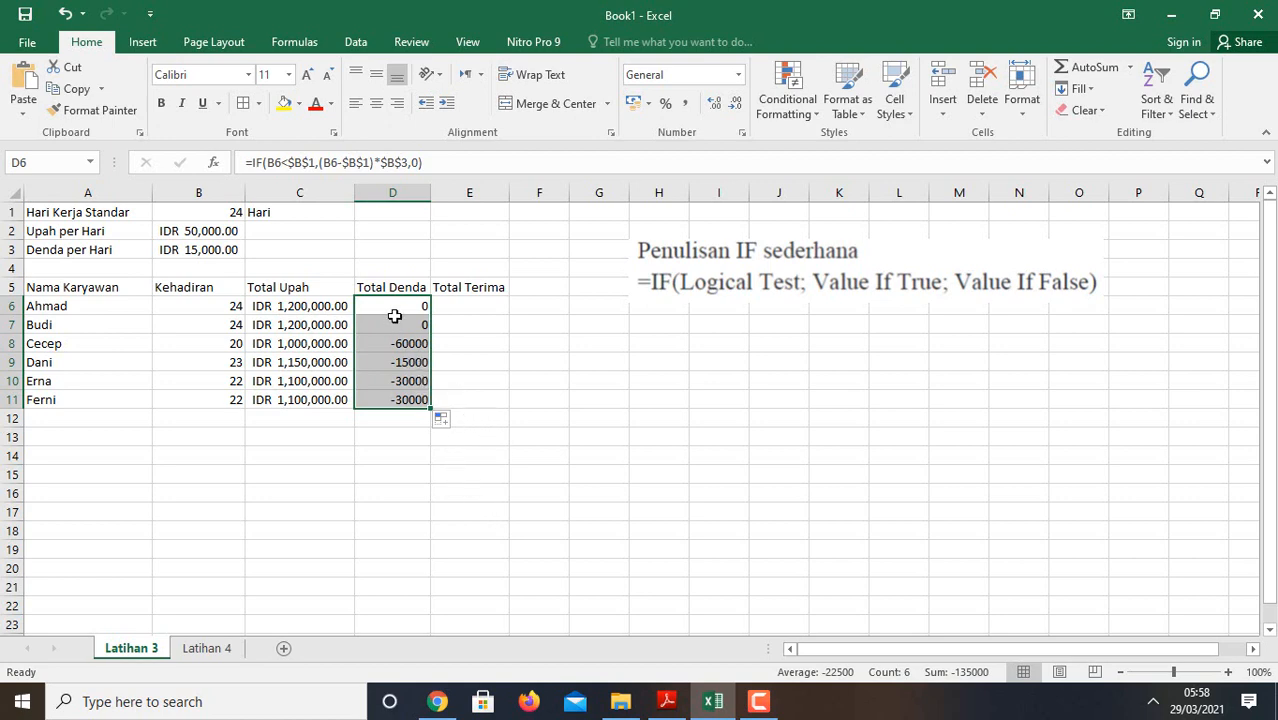
{"action": "left_click", "coordinate": [647, 104]}
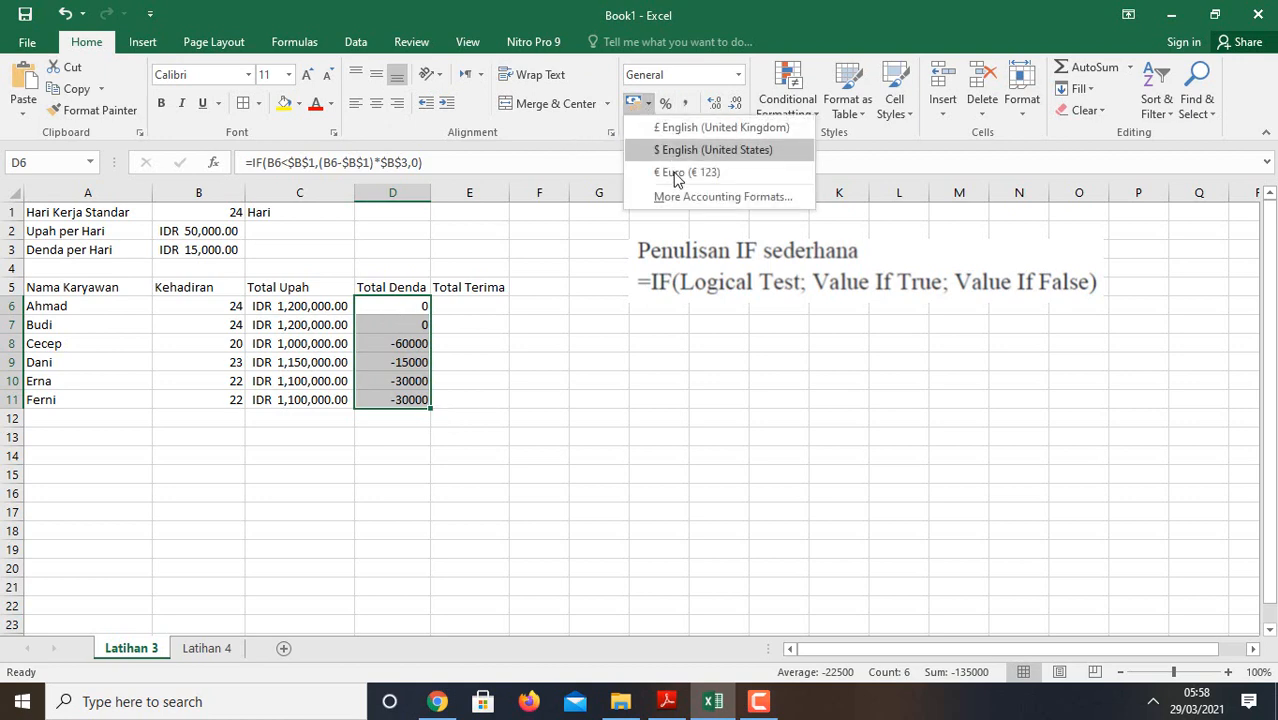
{"action": "left_click", "coordinate": [677, 198]}
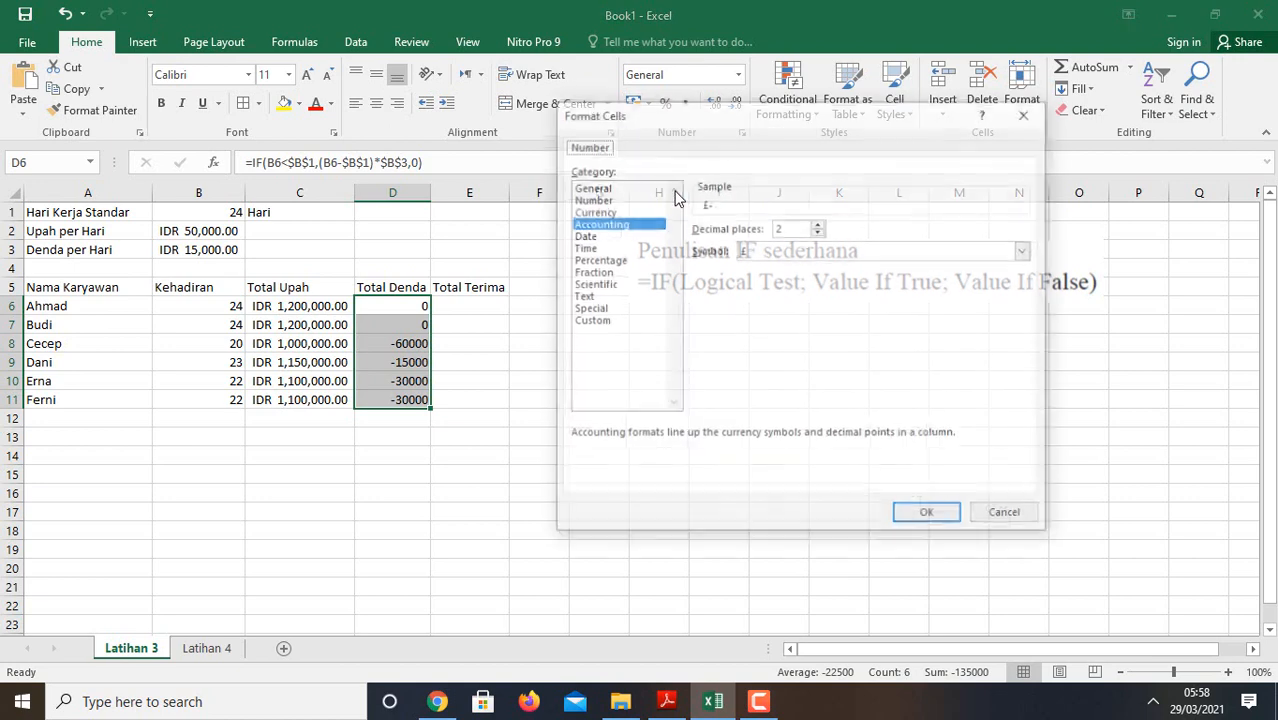
{"action": "left_click", "coordinate": [797, 252]}
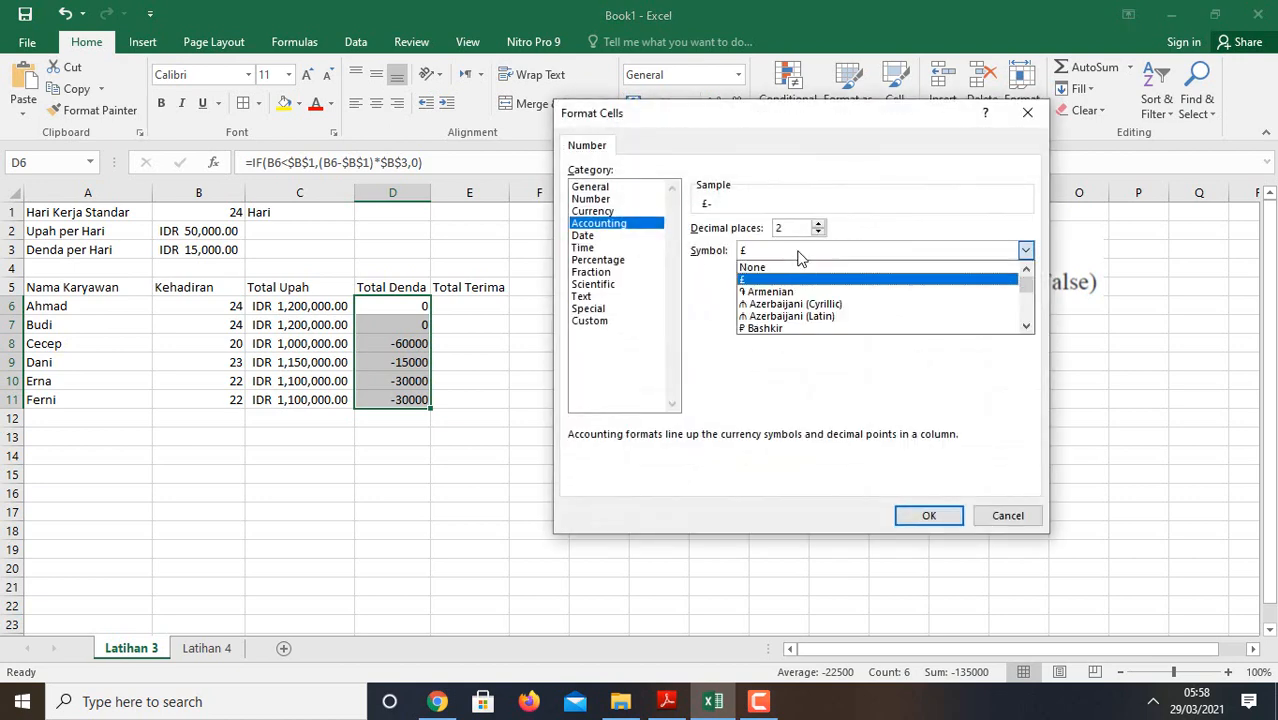
{"action": "key", "text": "i"}
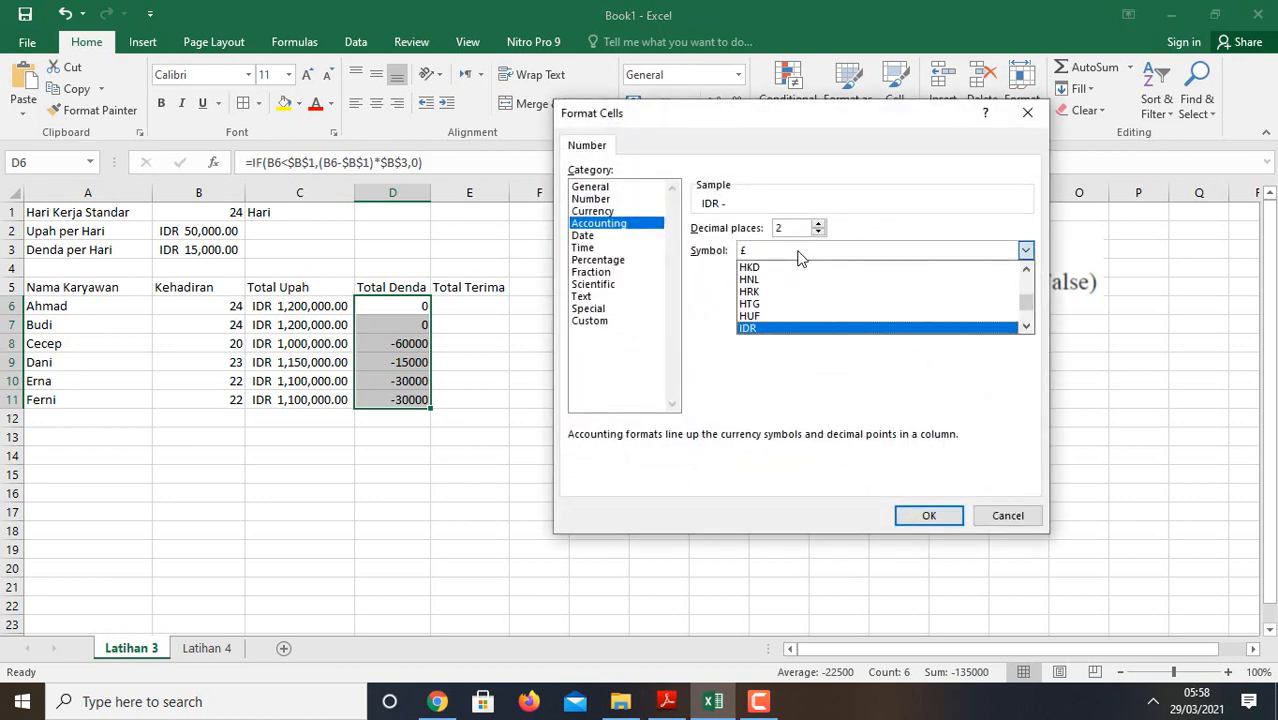
{"action": "left_click", "coordinate": [844, 328]}
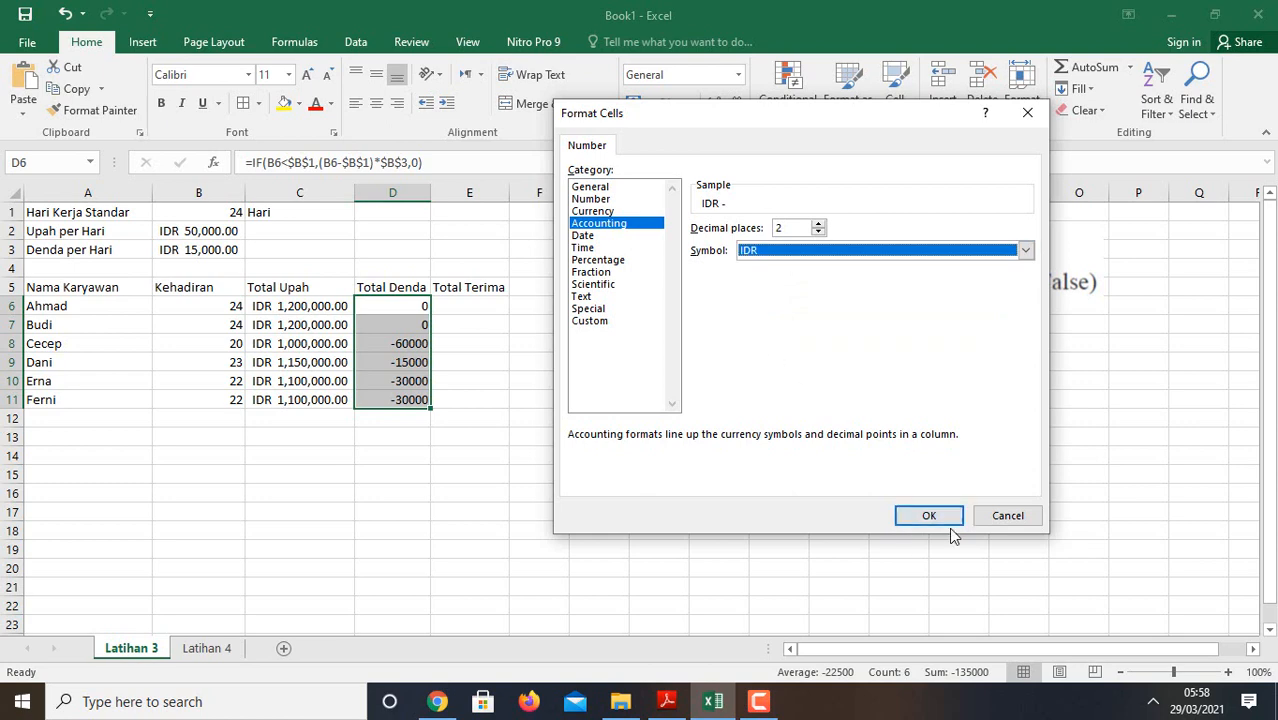
{"action": "left_click", "coordinate": [925, 515]}
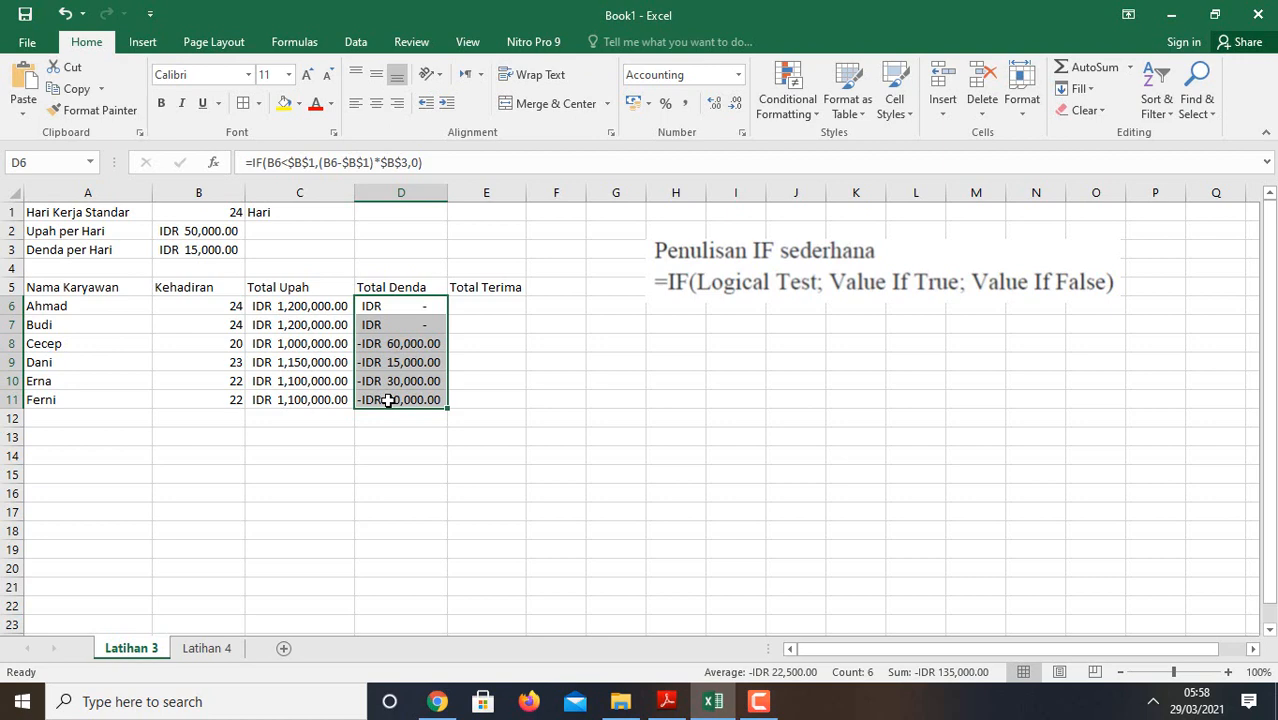
Rewrite the formula in D6 from scratch, starting an IF with the logical test B6<B1.
{"action": "left_click_drag", "start_coordinate": [395, 430], "coordinate": [394, 415]}
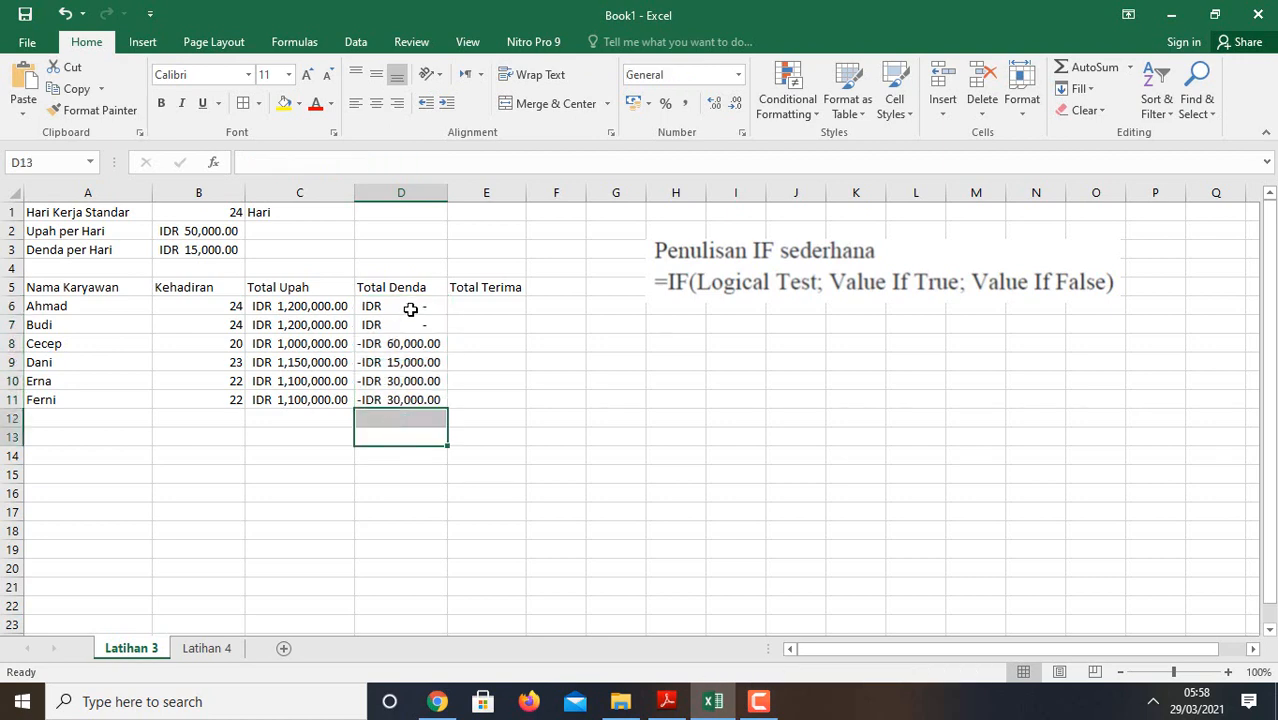
{"action": "left_click", "coordinate": [410, 309]}
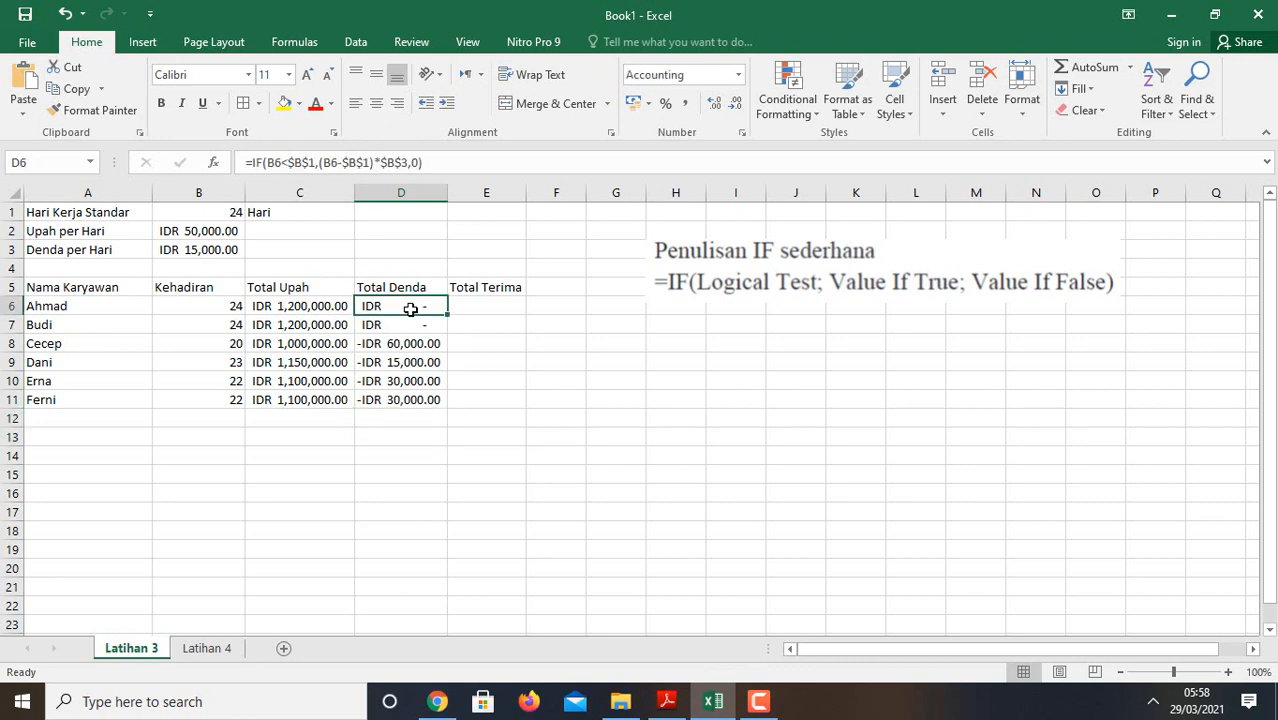
{"action": "type", "text": "="}
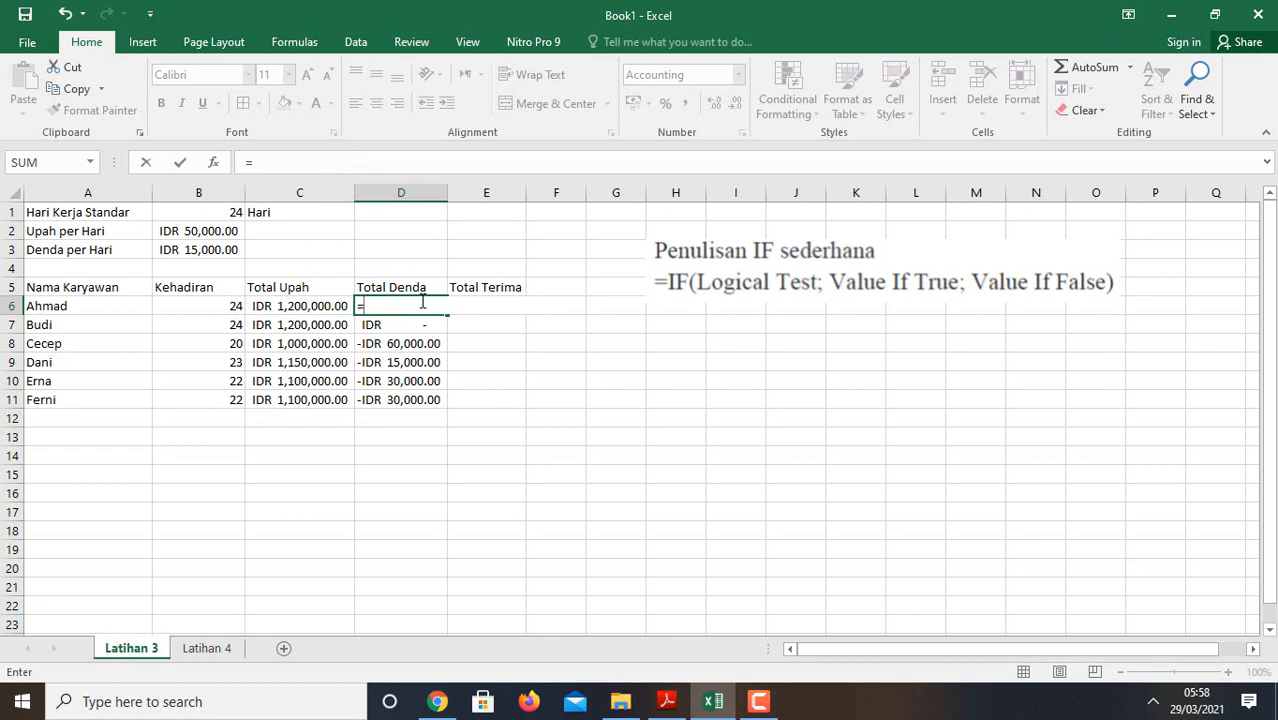
{"action": "type", "text": "if"}
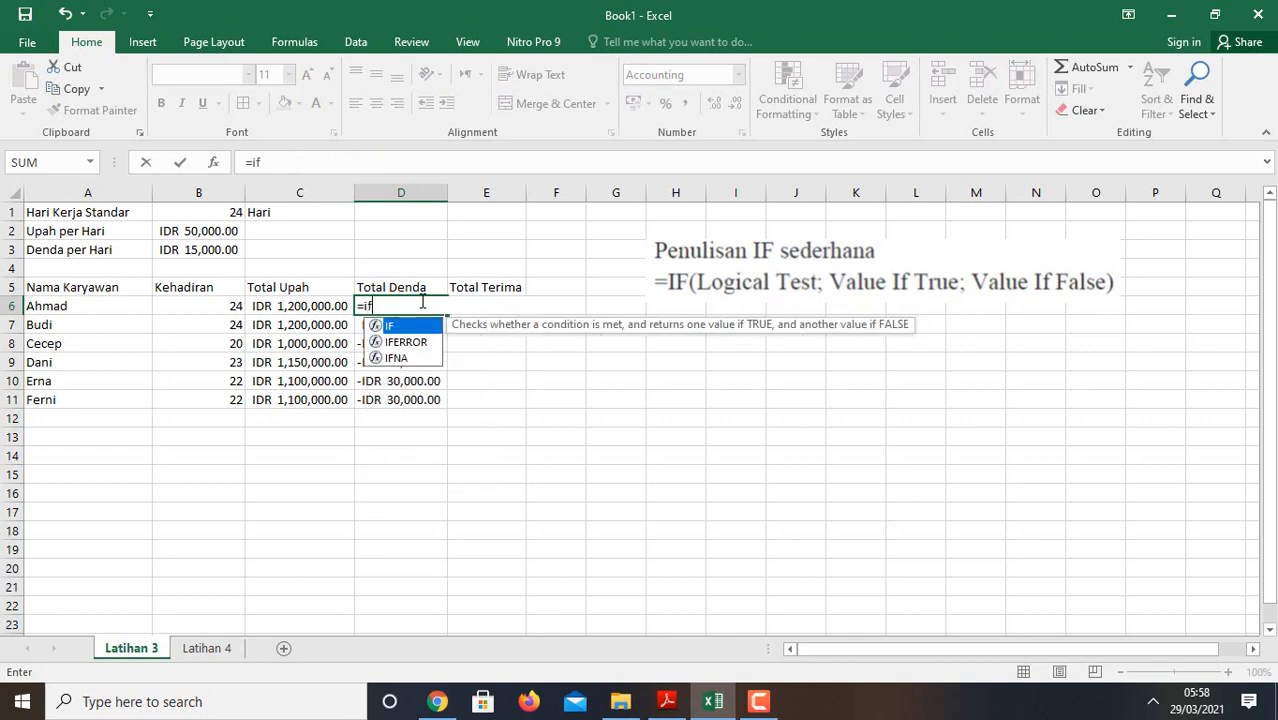
{"action": "type", "text": "("}
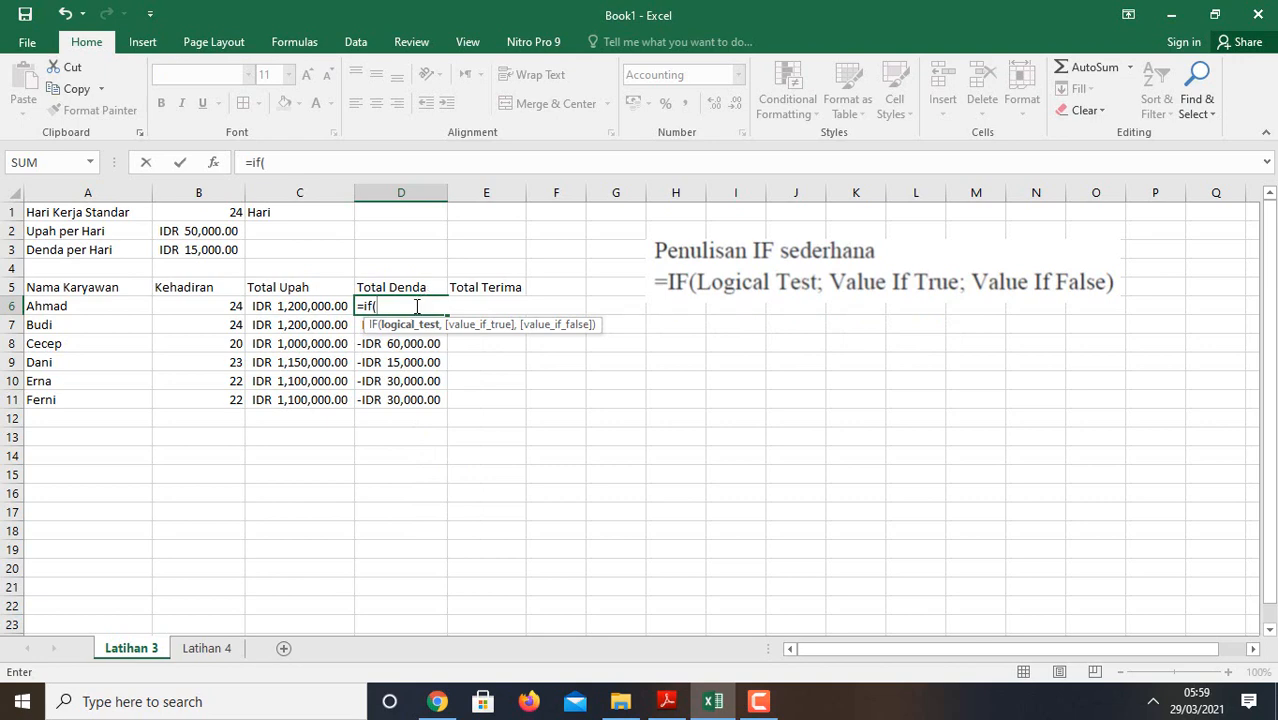
{"action": "left_click", "coordinate": [216, 308]}
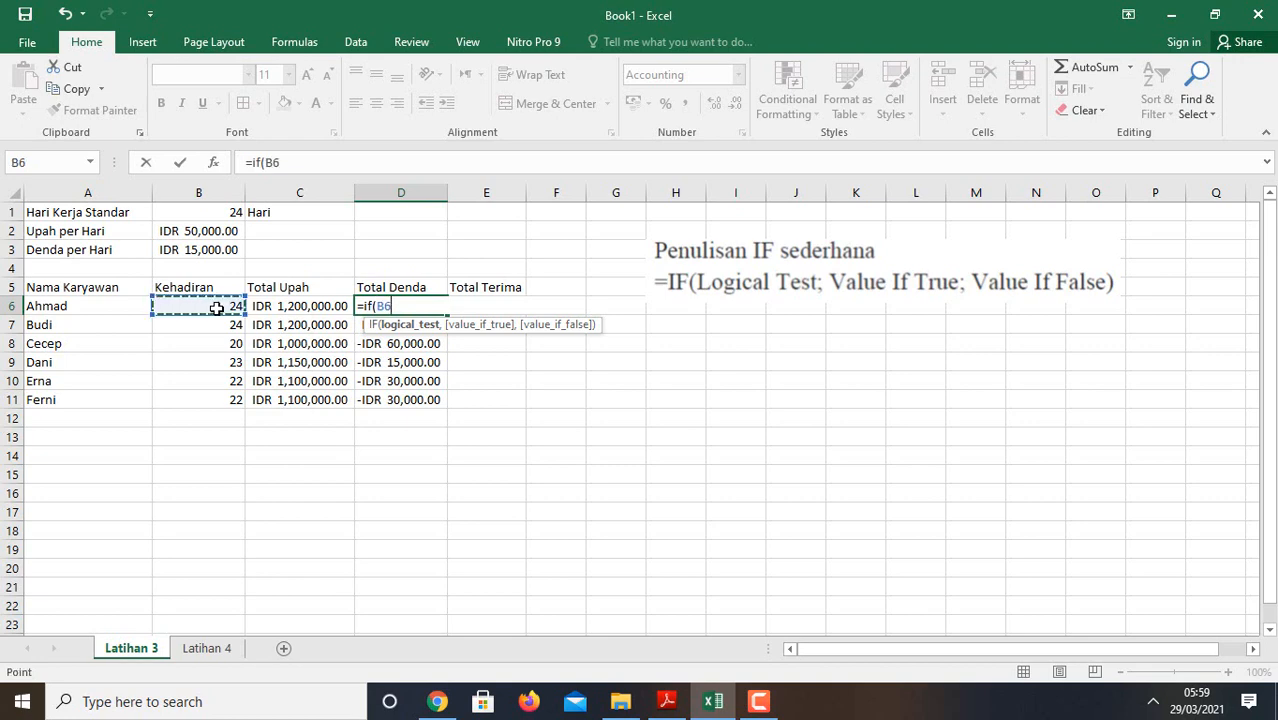
{"action": "type", "text": "<"}
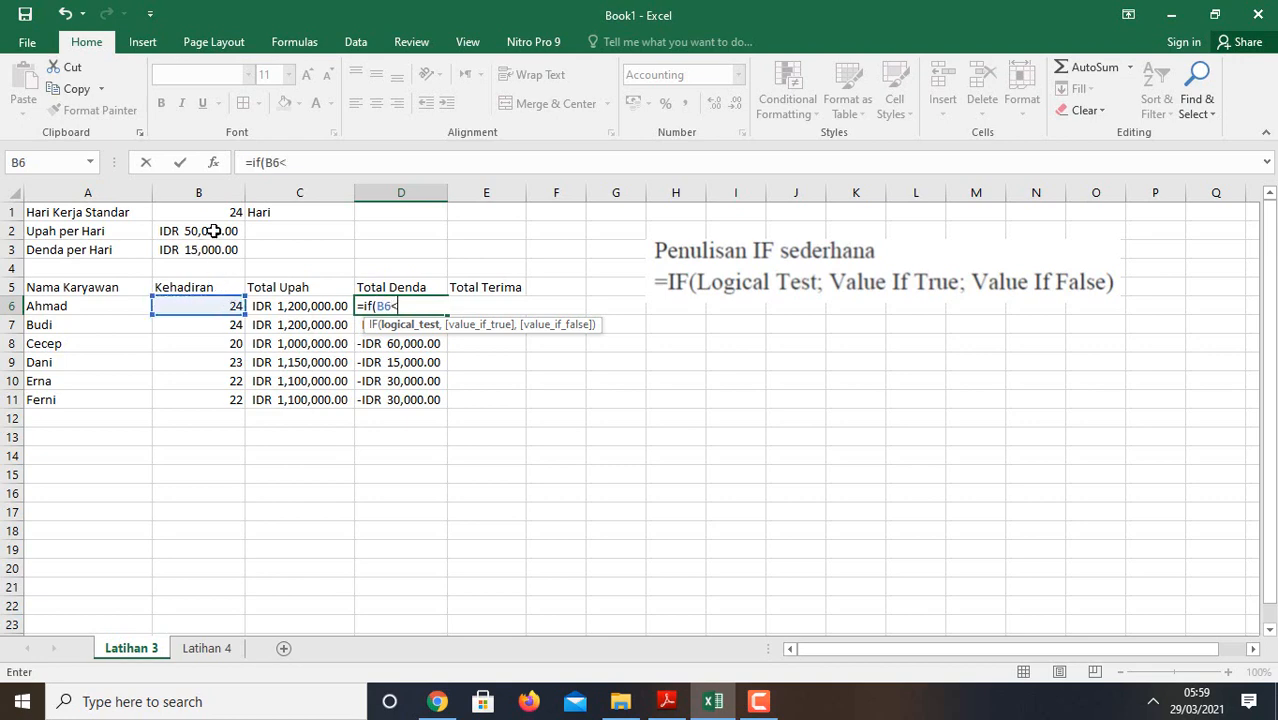
{"action": "left_click", "coordinate": [224, 213]}
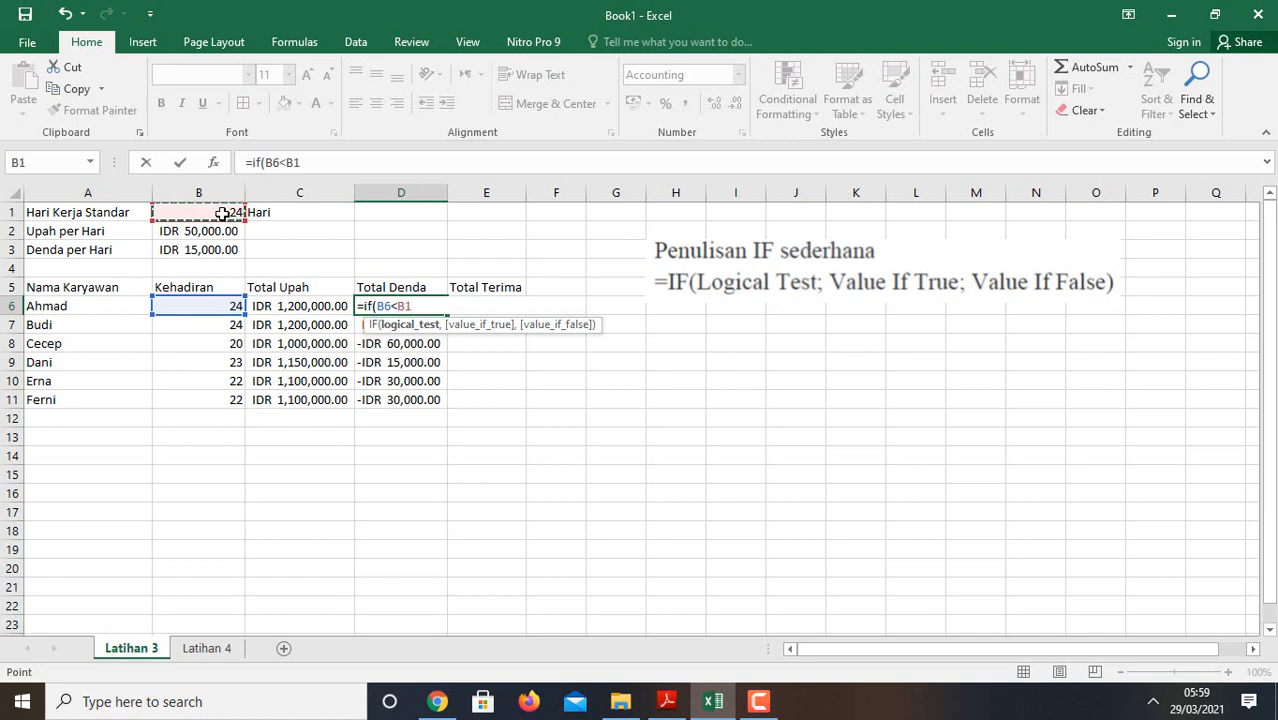
{"action": "type", "text": ","}
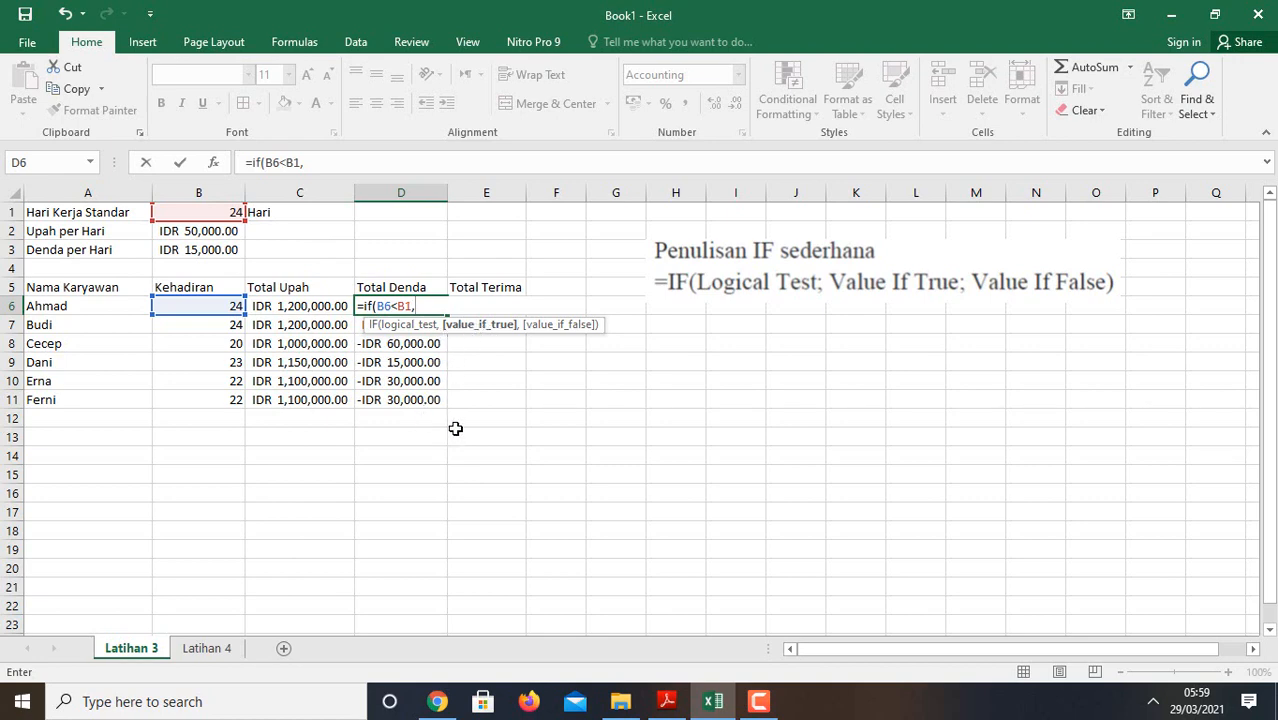
Complete the IF formula in D6 with B6-B1*B3 as the value if true and 0 as the value if false.
{"action": "left_click", "coordinate": [216, 308]}
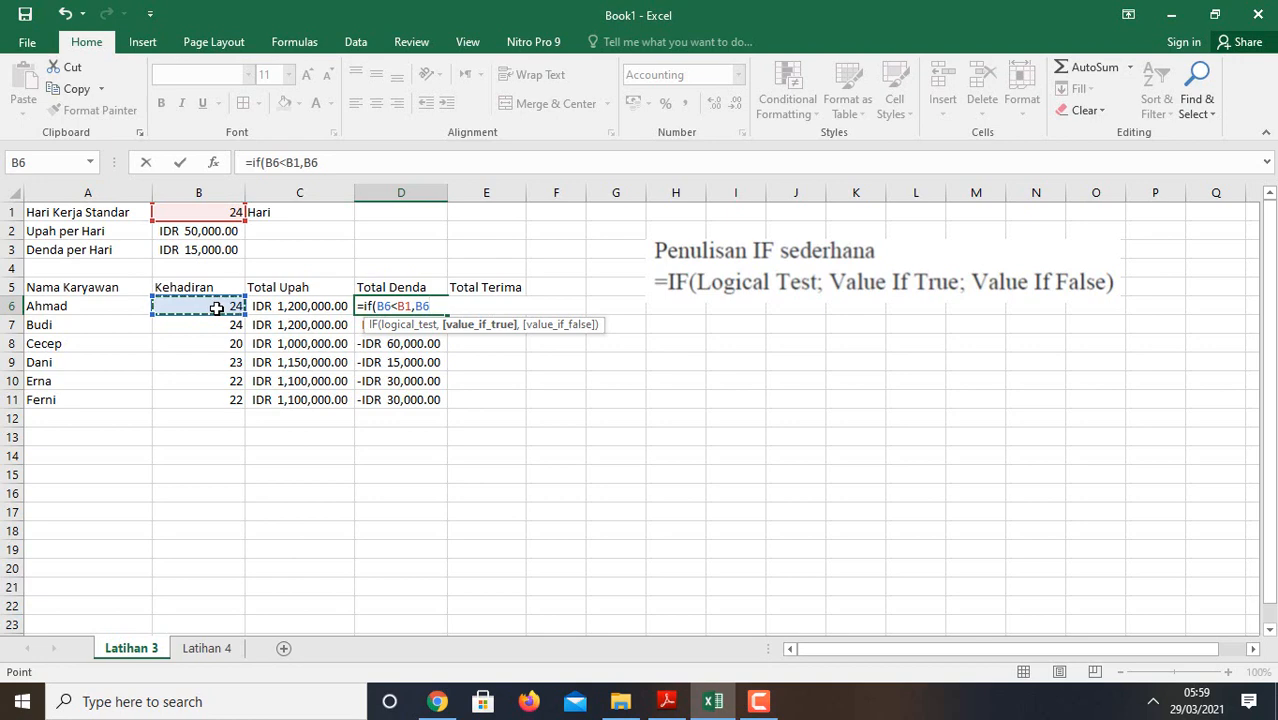
{"action": "type", "text": "-"}
{"action": "left_click", "coordinate": [223, 211]}
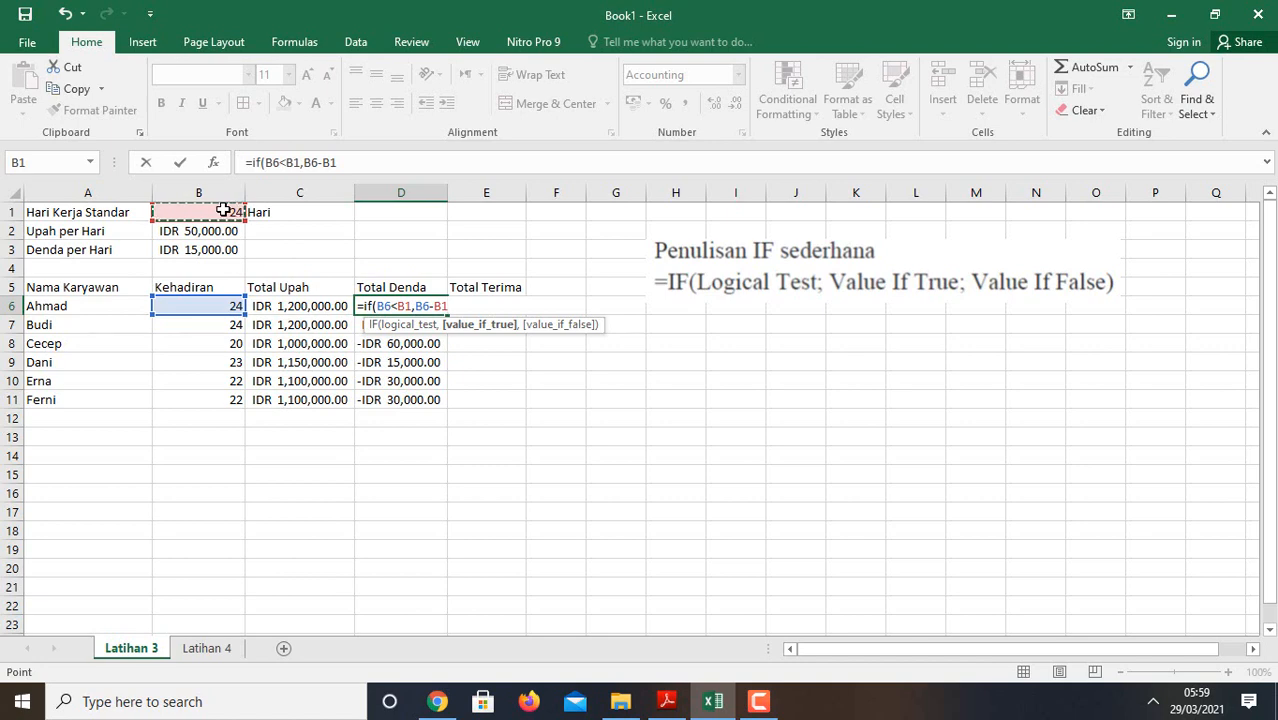
{"action": "type", "text": "*"}
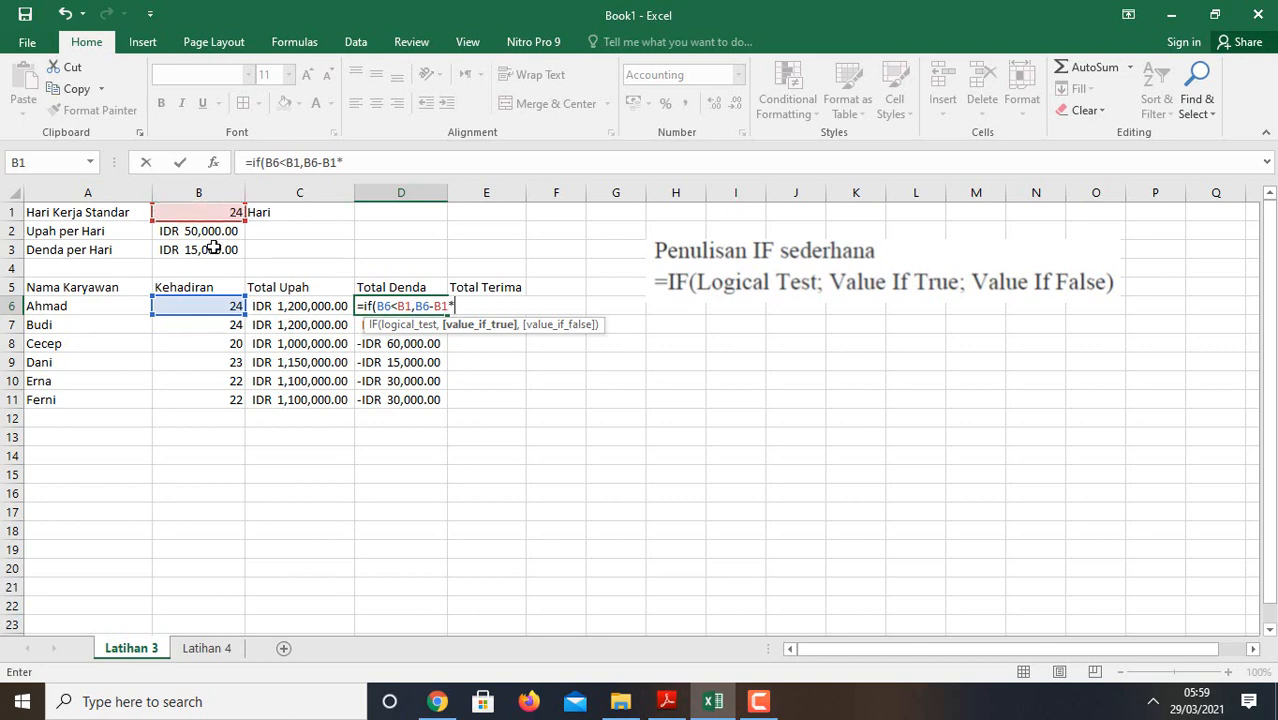
{"action": "left_click", "coordinate": [207, 251]}
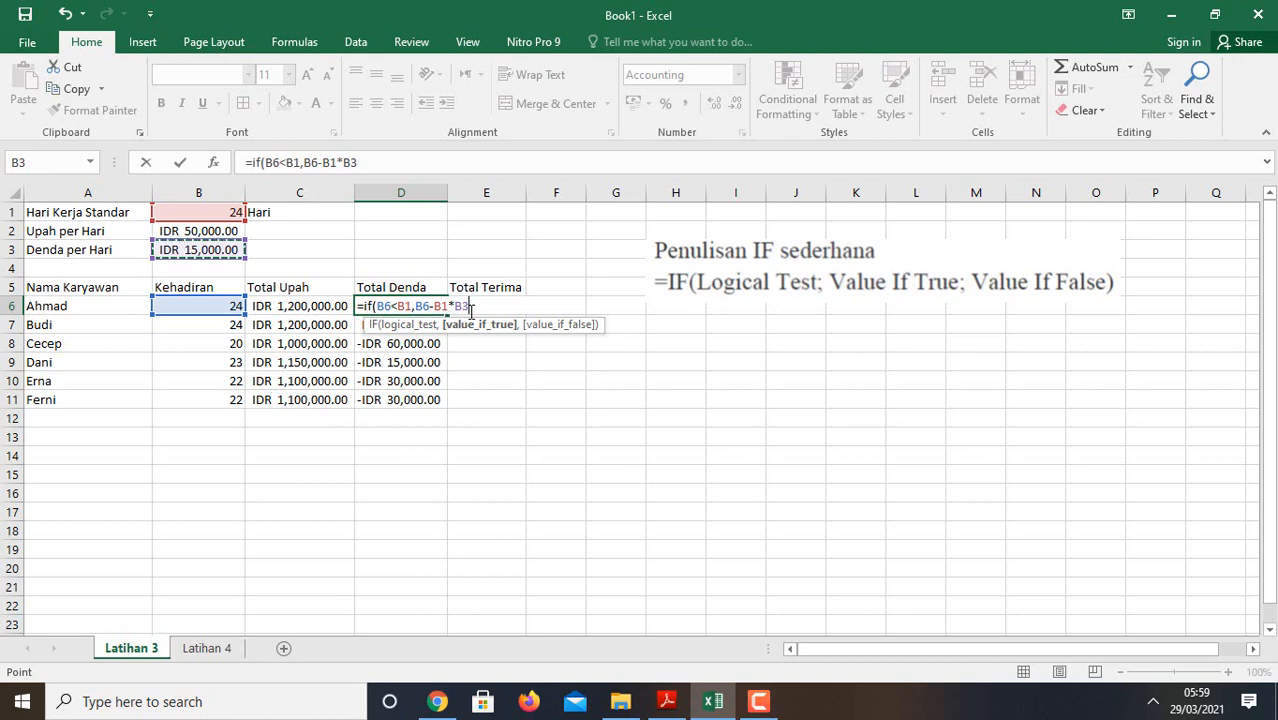
{"action": "type", "text": ",0"}
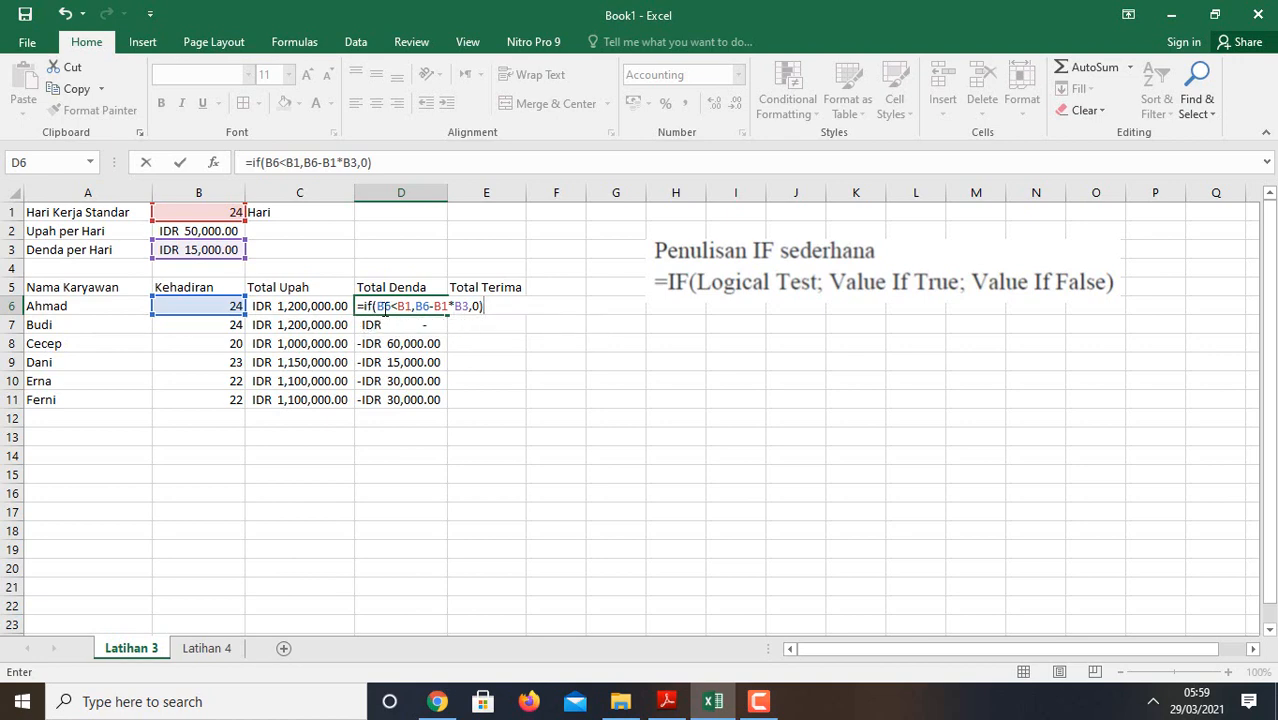
{"action": "left_click_drag", "start_coordinate": [379, 306], "coordinate": [412, 306]}
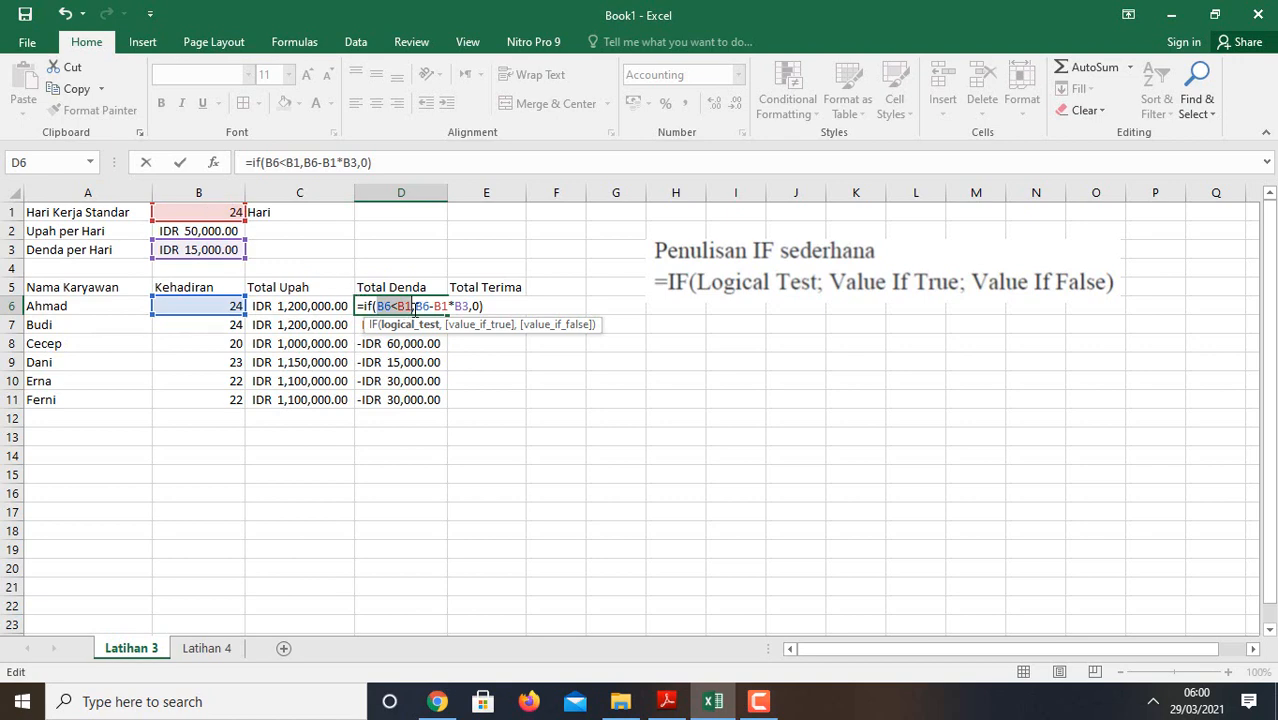
{"action": "left_click_drag", "start_coordinate": [415, 310], "coordinate": [467, 312]}
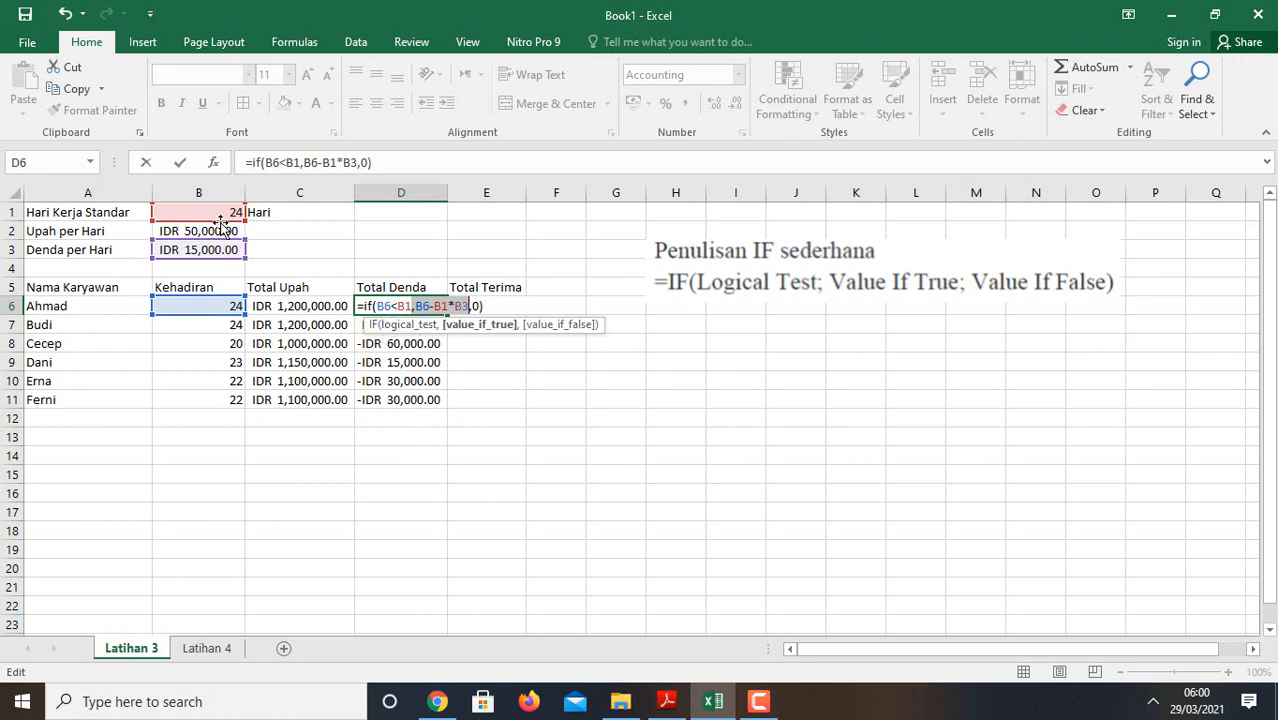
Change both B1 references in the rewritten D6 formula to the absolute reference $B$1.
{"action": "left_click", "coordinate": [399, 310]}
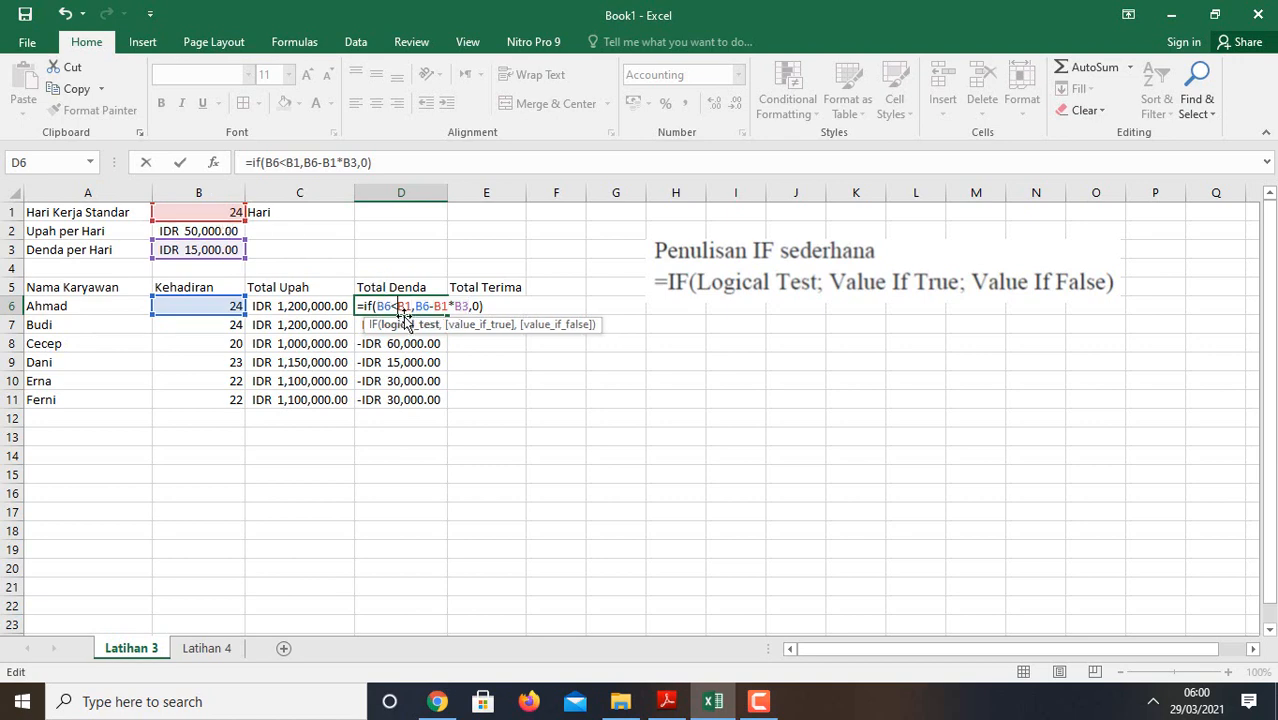
{"action": "type", "text": "$B"}
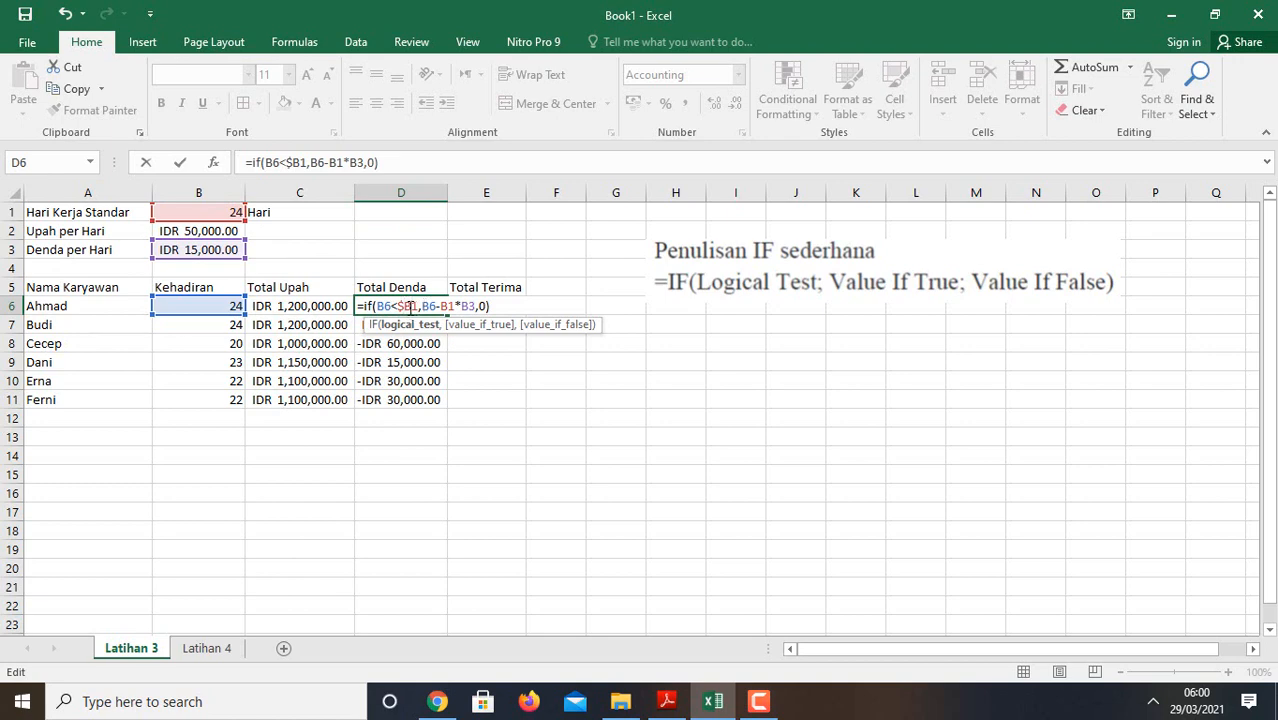
{"action": "type", "text": "$"}
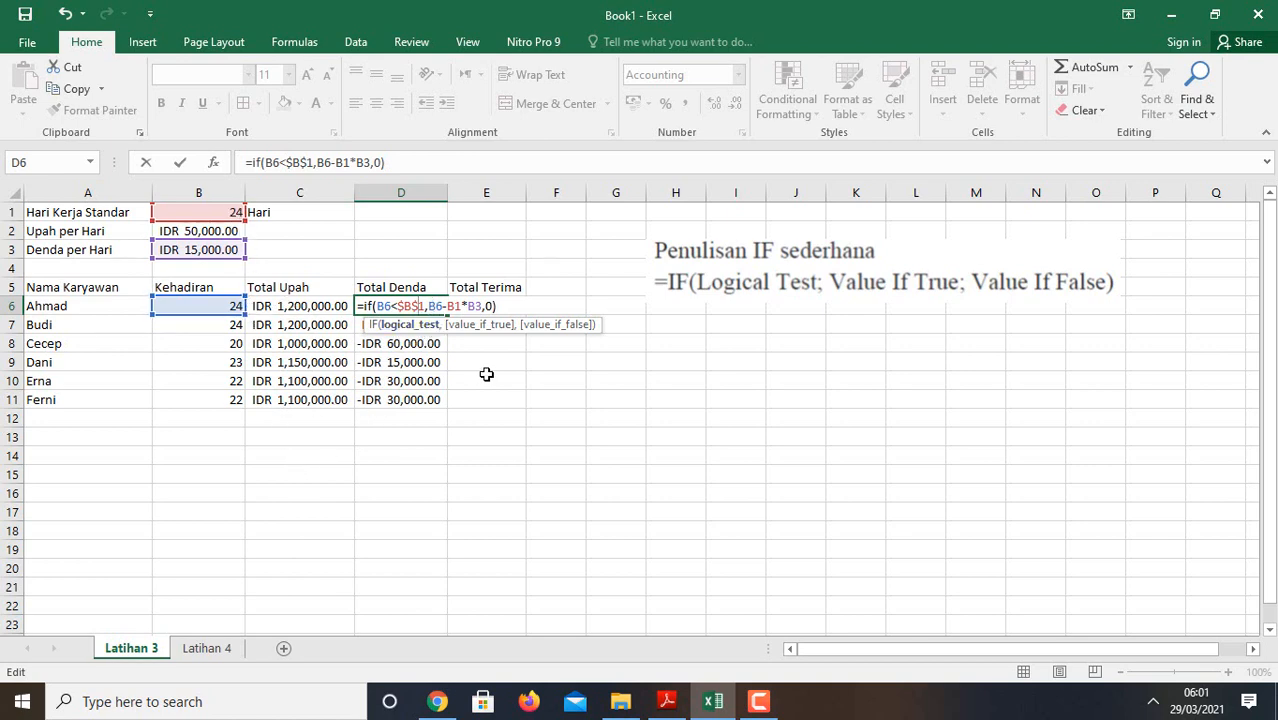
{"action": "left_click", "coordinate": [448, 306]}
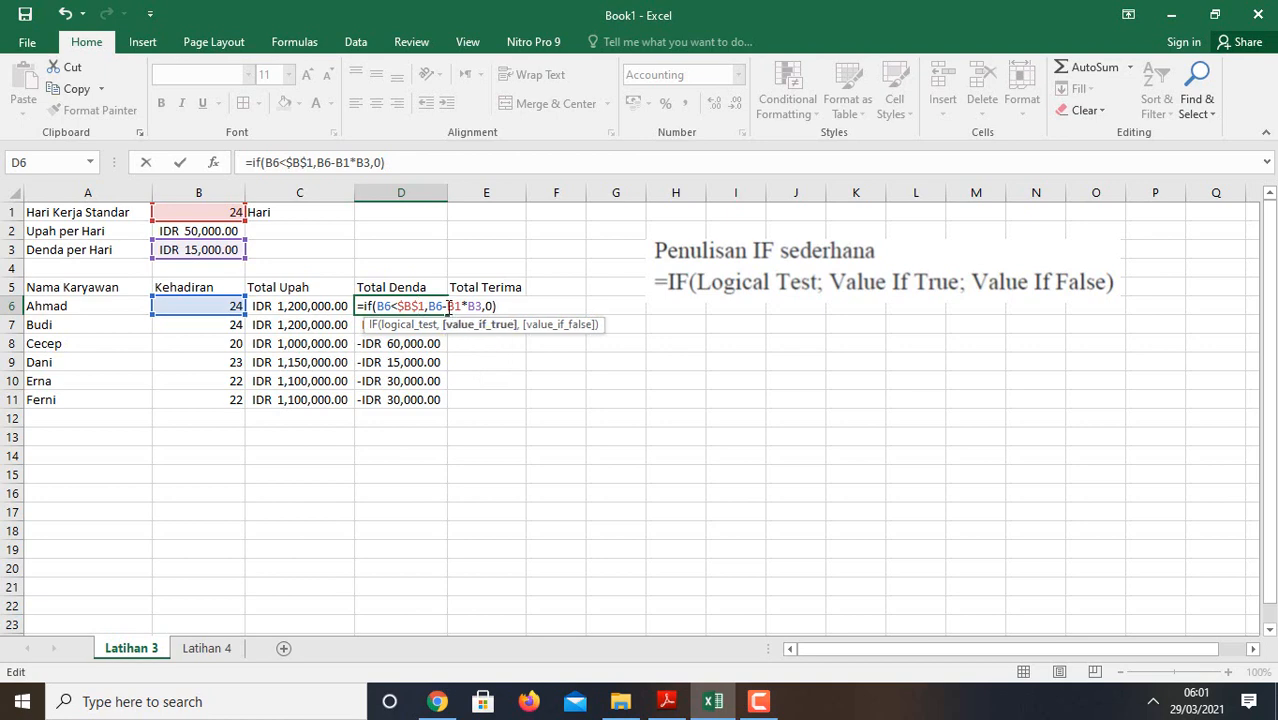
{"action": "type", "text": "$B"}
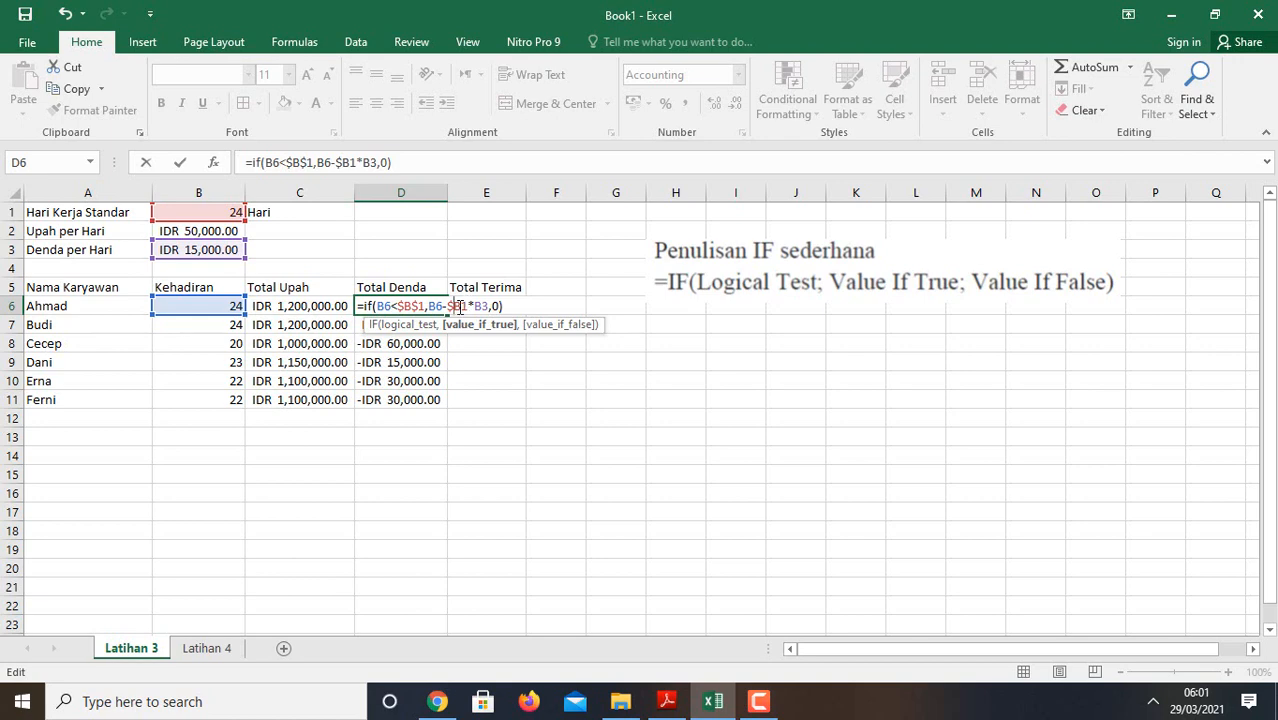
{"action": "type", "text": "$"}
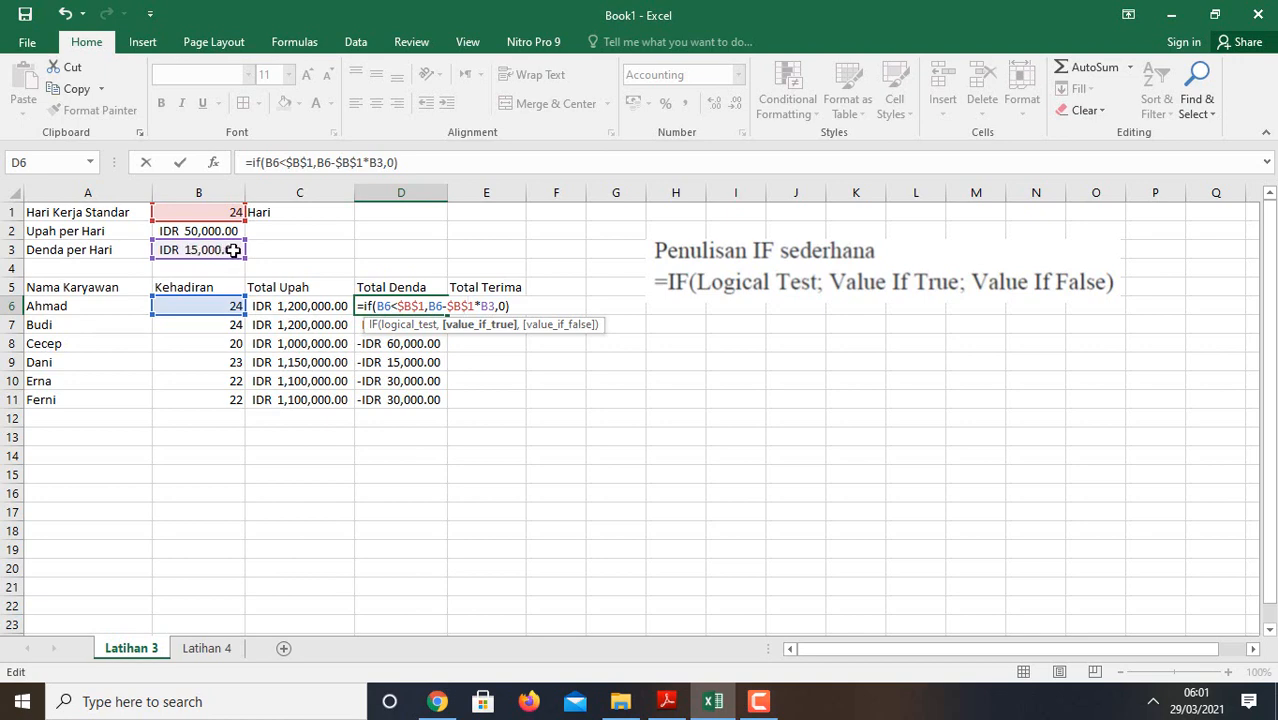
Change the B3 reference in the D6 formula to the absolute reference $B$3 and enter the formula.
{"action": "left_click", "coordinate": [482, 306]}
{"action": "type", "text": "$B$"}
{"action": "left_click", "coordinate": [494, 306]}
{"action": "type", "text": "$B$"}
{"action": "key", "text": "Return"}
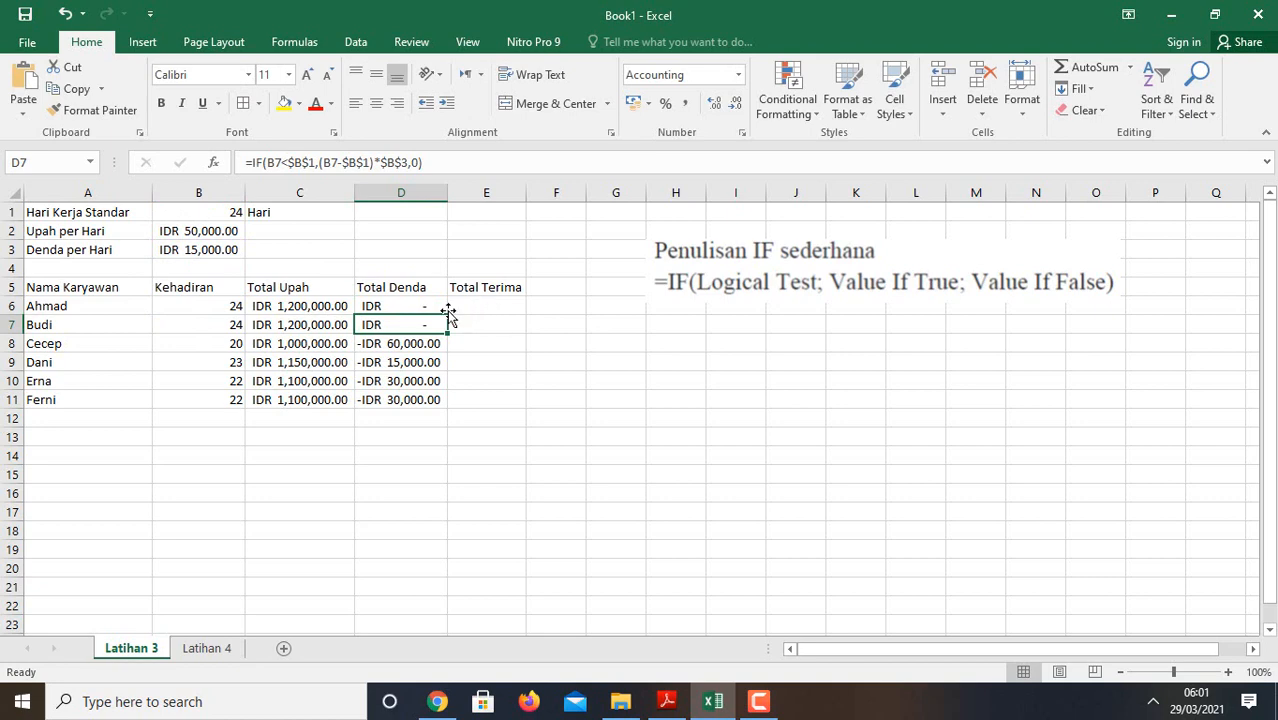
Copy the D6 formula down through D11 and auto-fit the width of column D, reviewing the copied formulas in D7 and D8.
{"action": "left_click", "coordinate": [437, 307]}
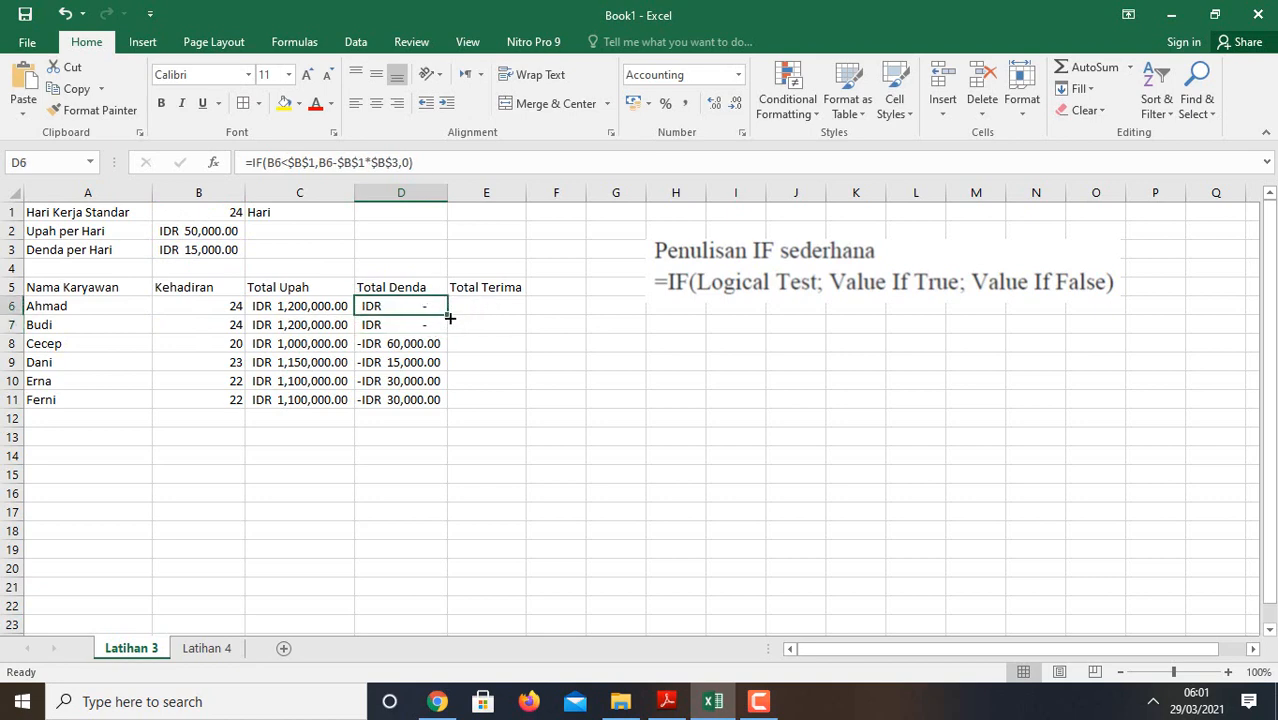
{"action": "left_click_drag", "start_coordinate": [450, 318], "coordinate": [432, 404]}
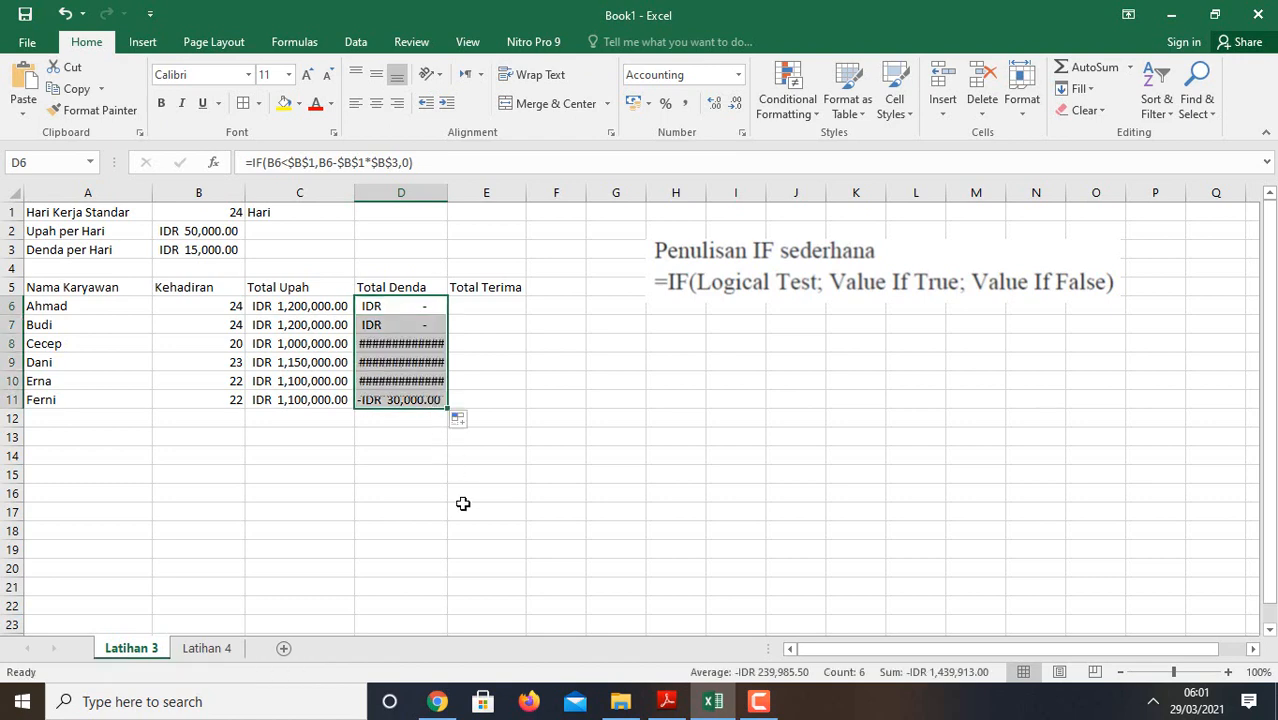
{"action": "double_click", "coordinate": [447, 193]}
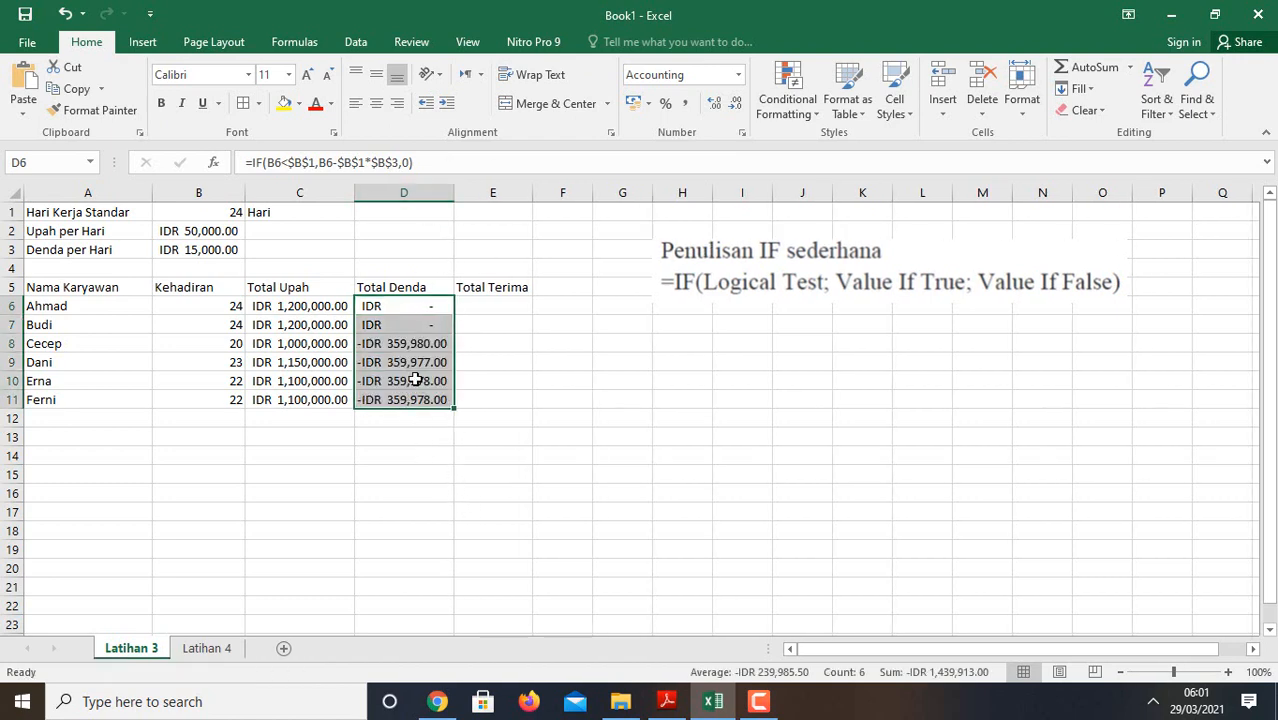
{"action": "left_click", "coordinate": [438, 308]}
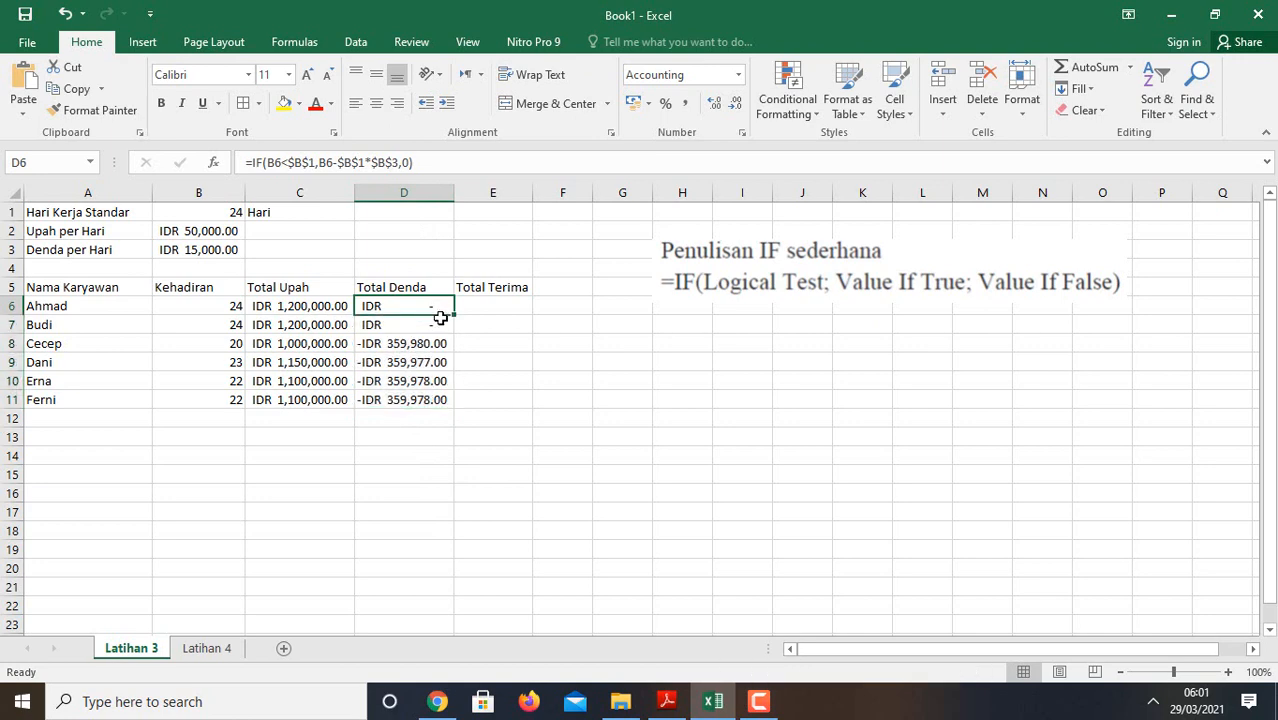
{"action": "left_click_drag", "start_coordinate": [454, 316], "coordinate": [452, 409]}
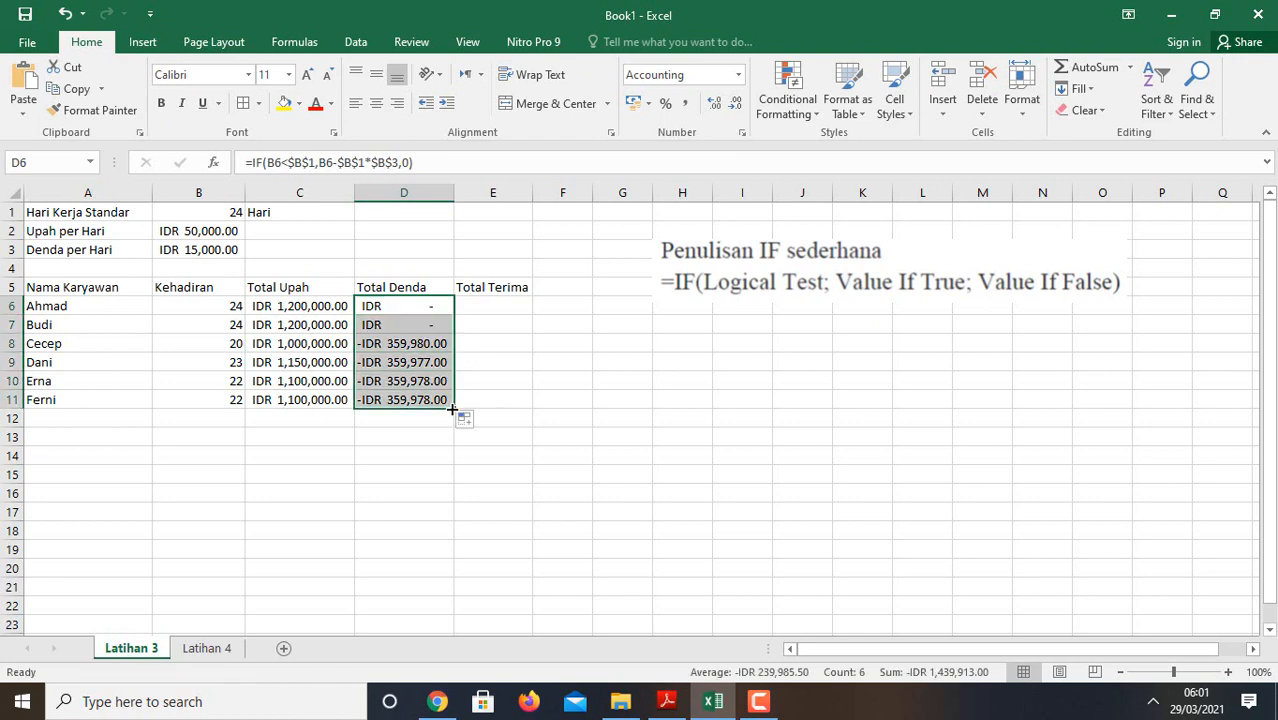
{"action": "left_click", "coordinate": [438, 328]}
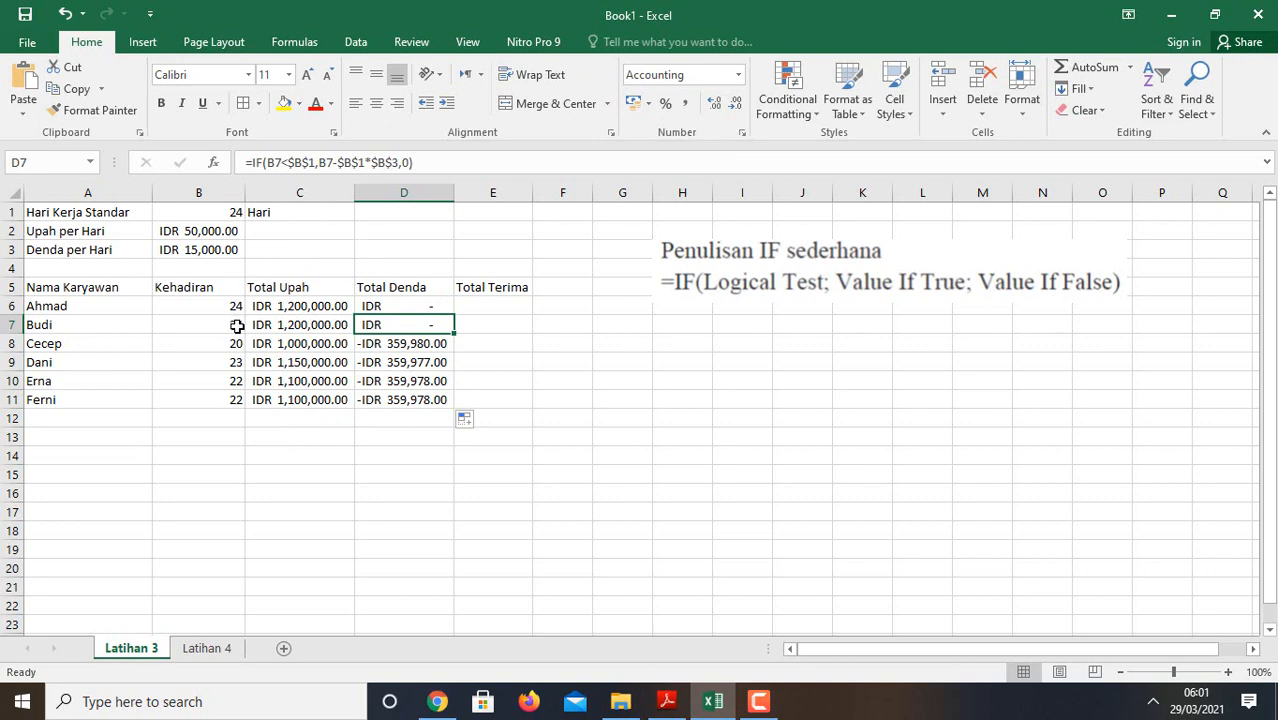
{"action": "left_click", "coordinate": [396, 345]}
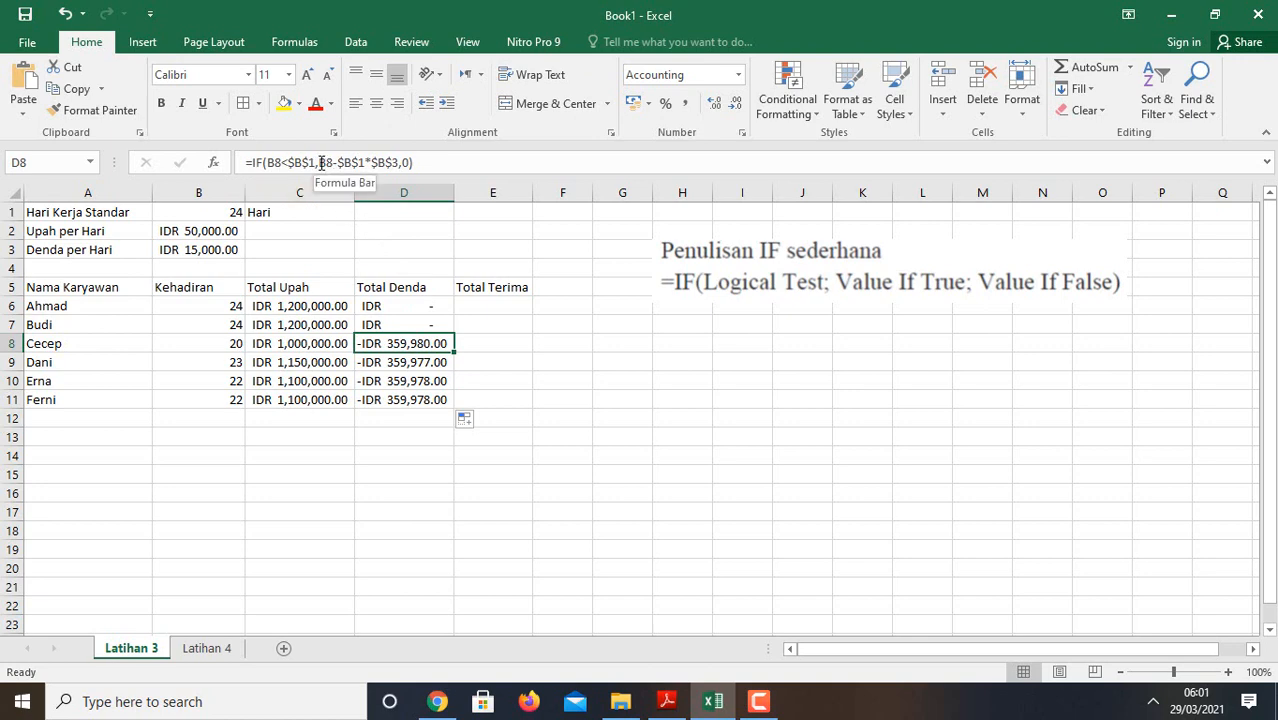
Enclose B6-$B$1 in parentheses in the D6 formula so the difference is calculated before multiplying by $B$3.
{"action": "left_click", "coordinate": [434, 306]}
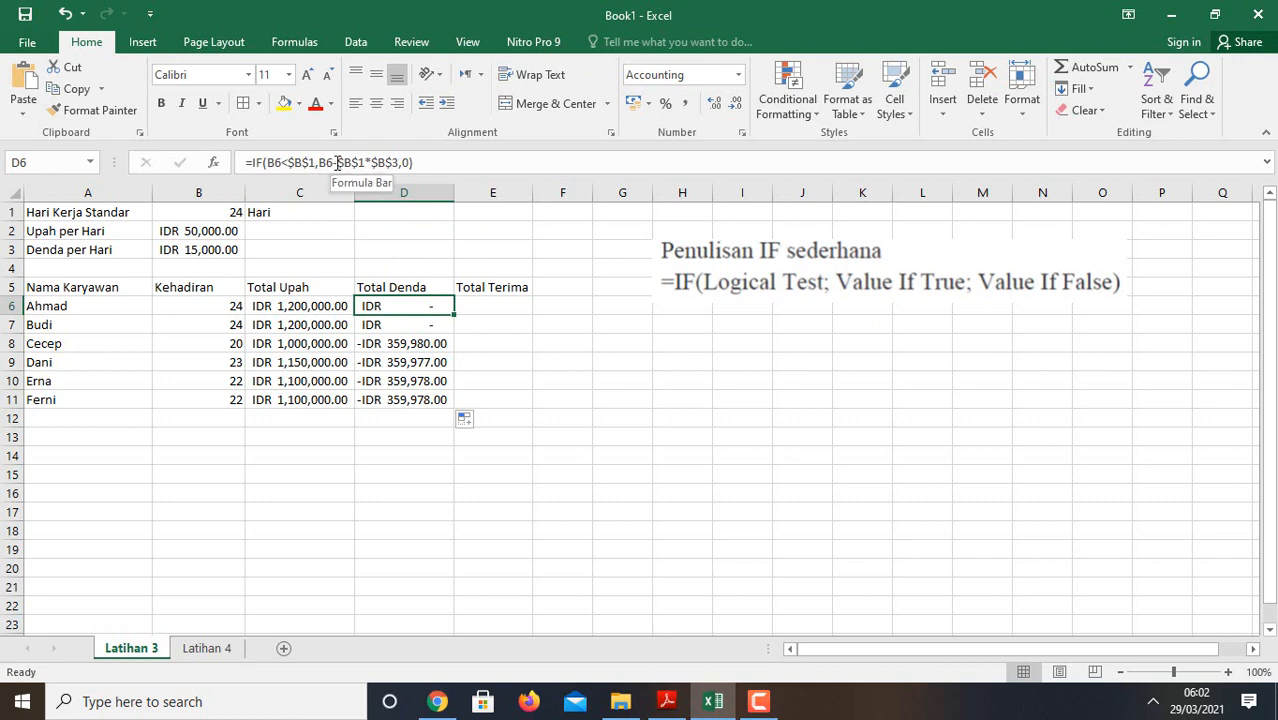
{"action": "left_click_drag", "start_coordinate": [320, 163], "coordinate": [398, 164]}
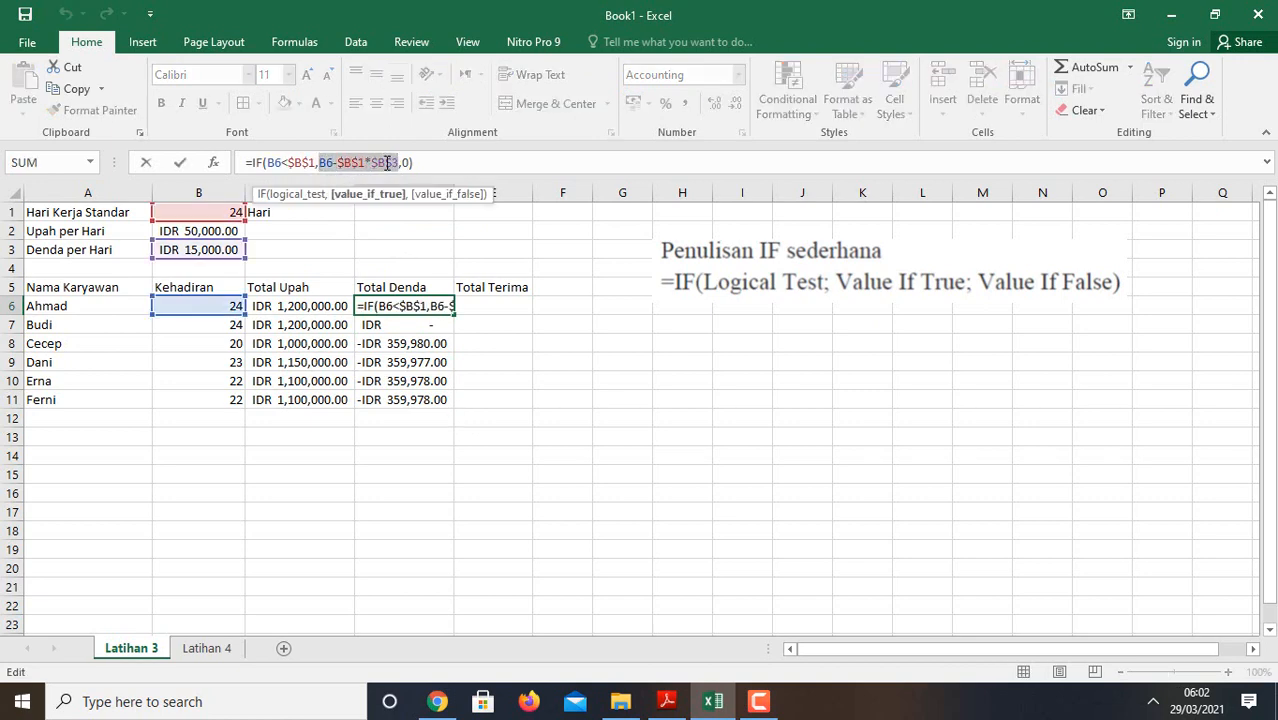
{"action": "left_click", "coordinate": [320, 163]}
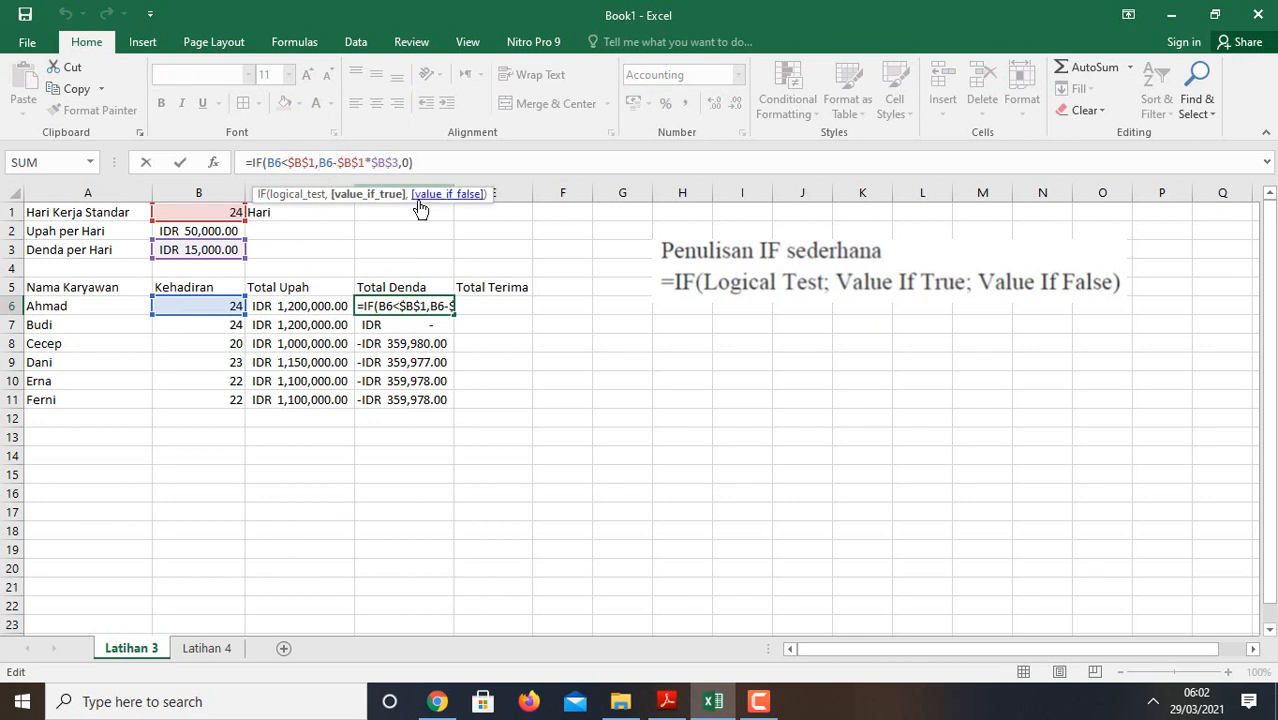
{"action": "type", "text": "("}
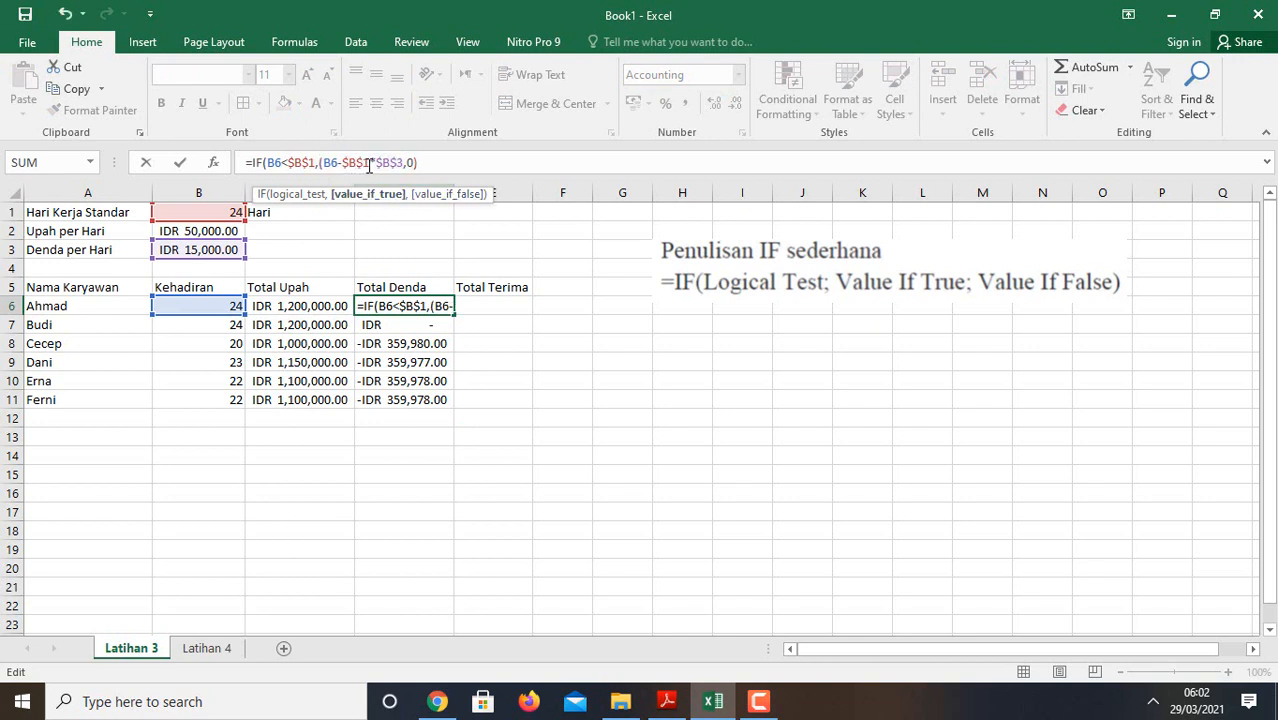
{"action": "type", "text": ")"}
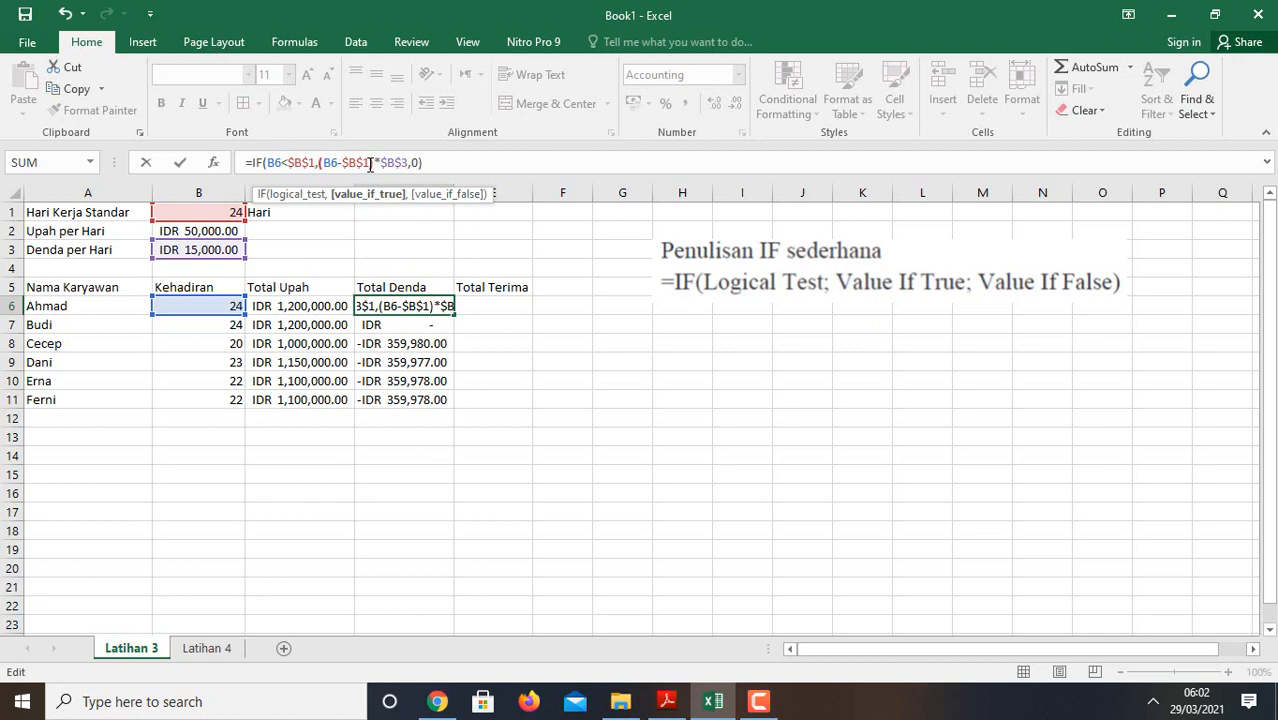
{"action": "key", "text": "Return"}
Copy the corrected D6 formula down through D11 and review the copied formula in D8.
{"action": "left_click", "coordinate": [431, 312]}
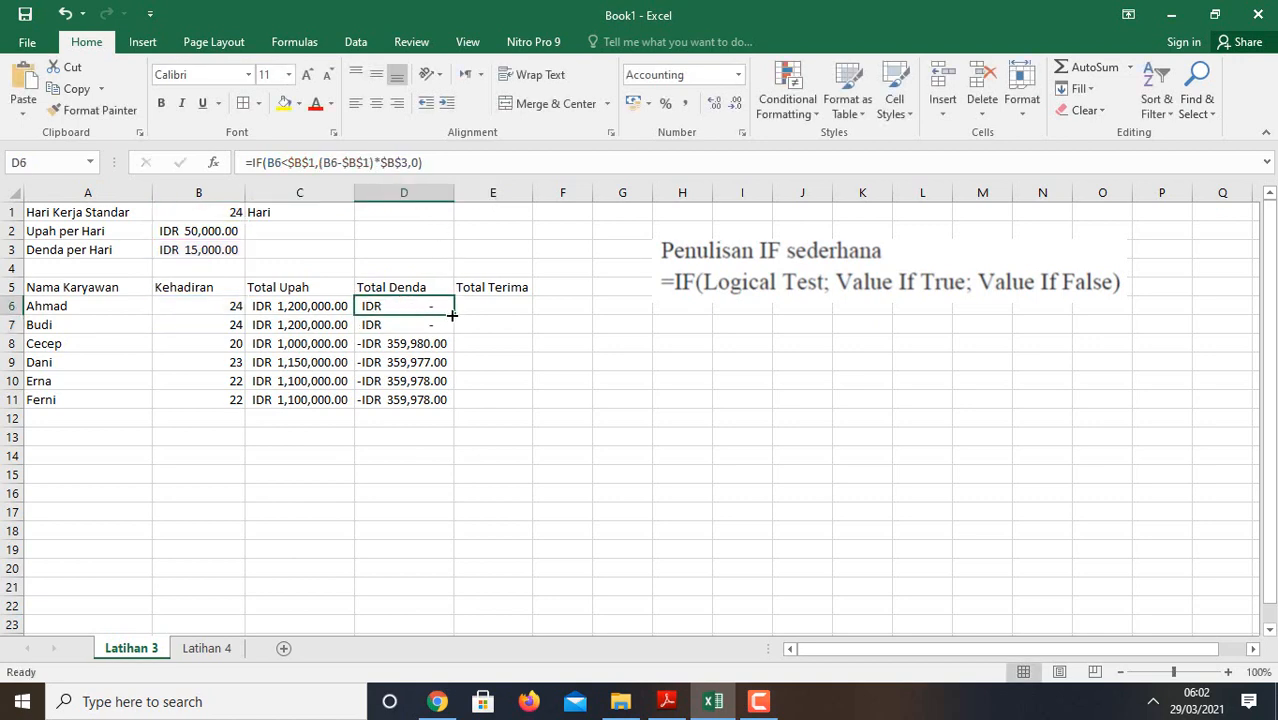
{"action": "left_click_drag", "start_coordinate": [453, 315], "coordinate": [441, 408]}
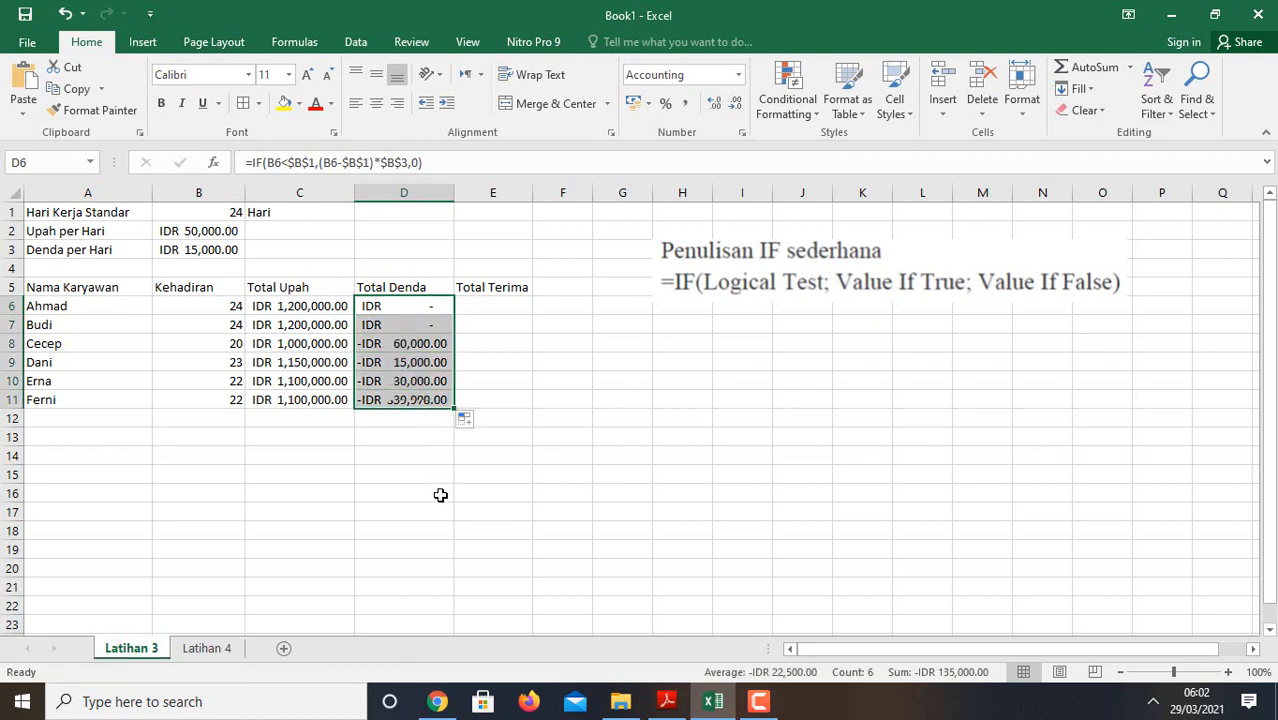
{"action": "left_click", "coordinate": [413, 343]}
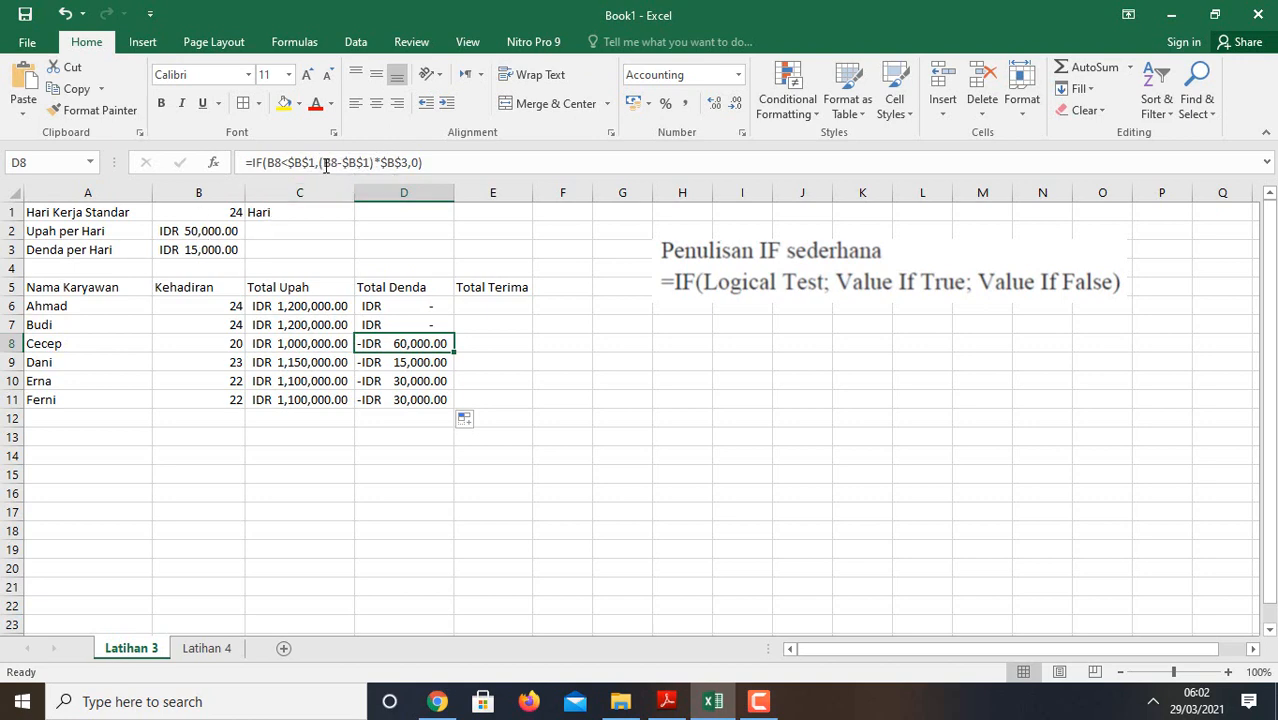
{"action": "left_click", "coordinate": [432, 415]}
{"action": "left_click", "coordinate": [420, 311]}
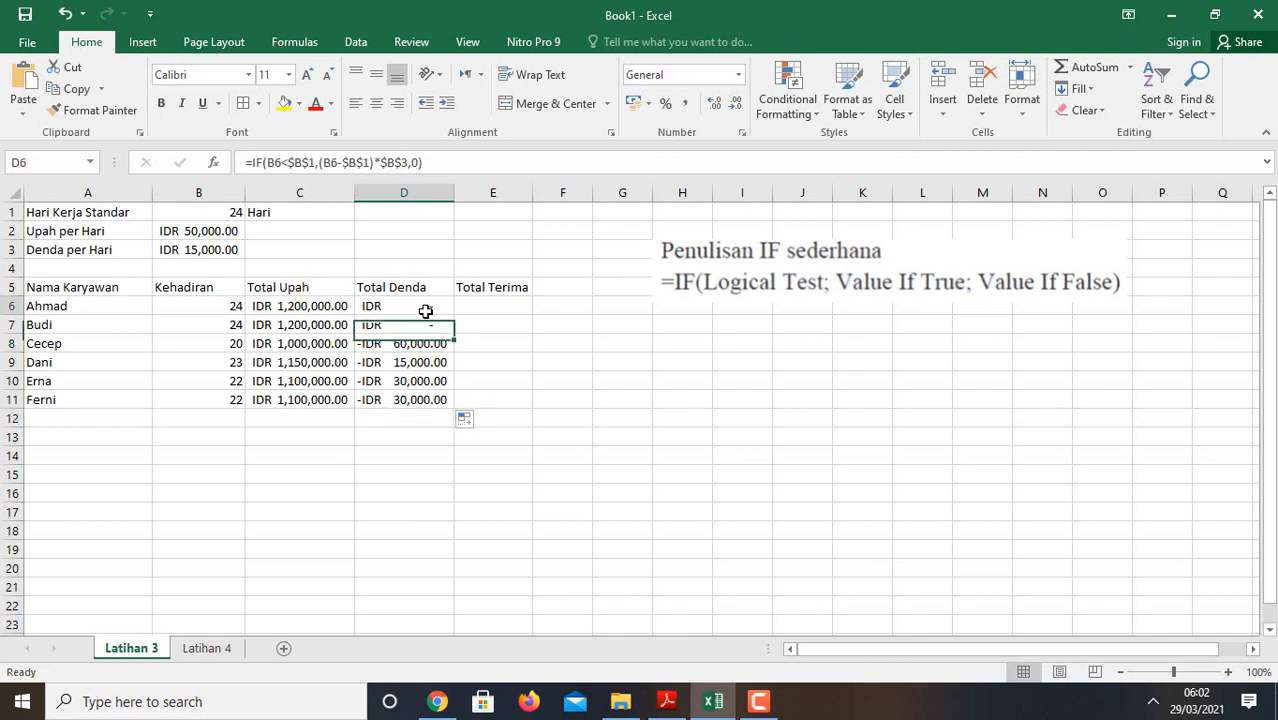
Enter =C6+D6 in E6 under Total Terima and copy the formula down through E11.
{"action": "left_click", "coordinate": [464, 306]}
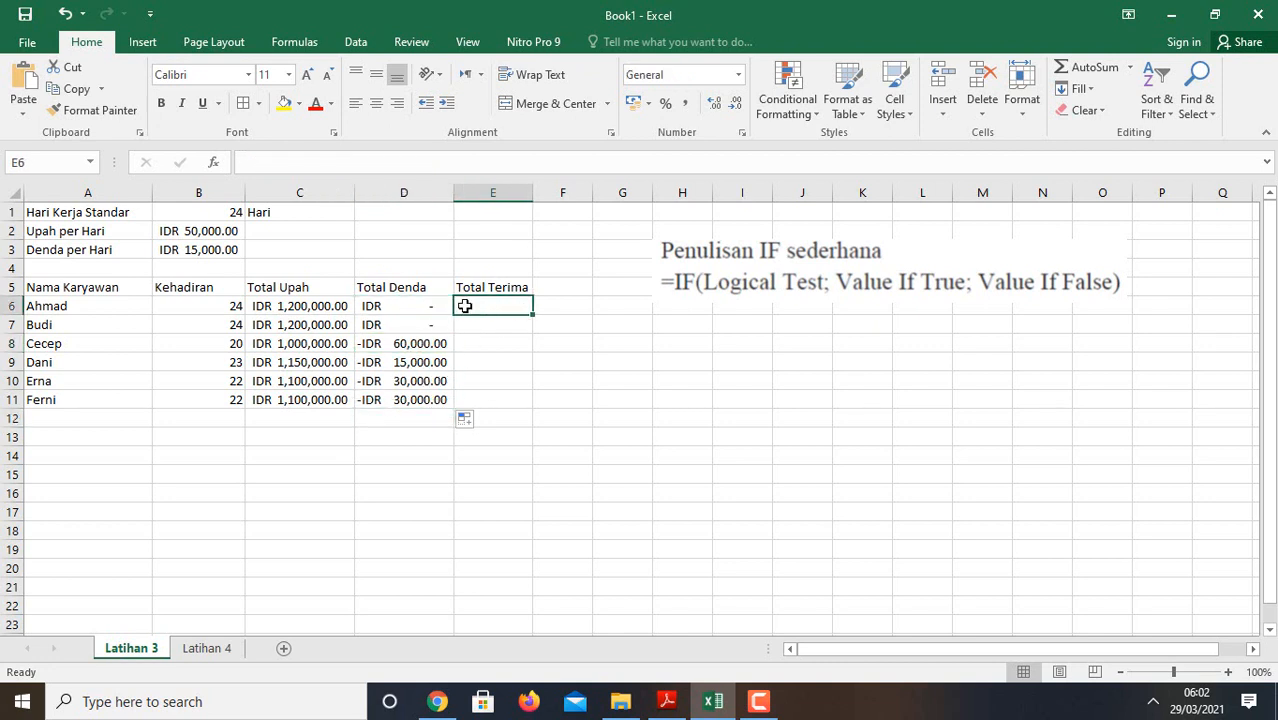
{"action": "type", "text": "="}
{"action": "left_click", "coordinate": [296, 312]}
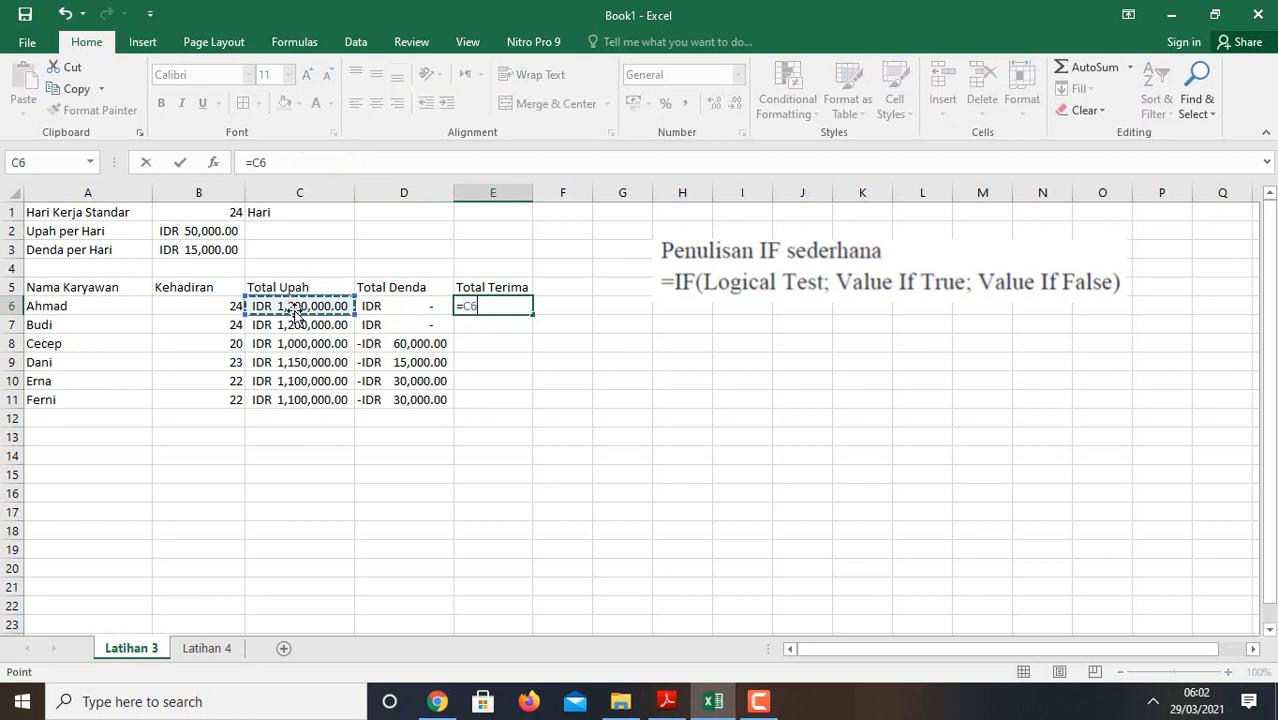
{"action": "type", "text": "-"}
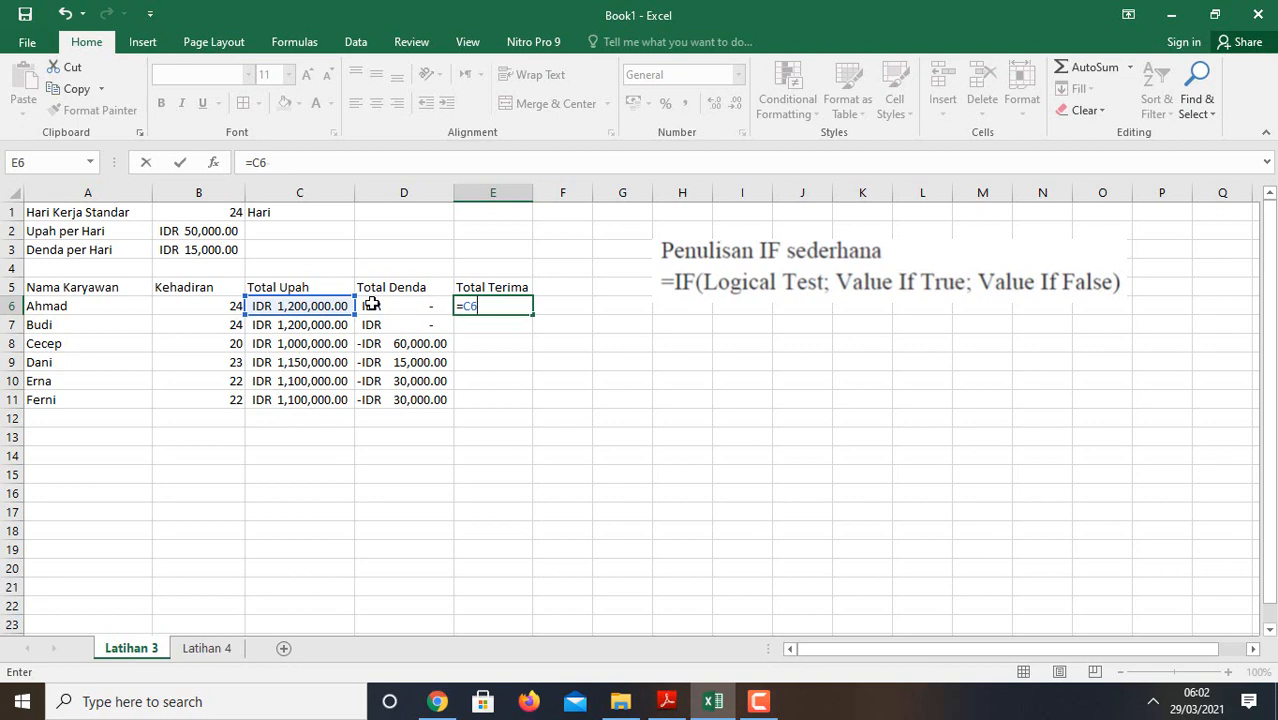
{"action": "left_click", "coordinate": [382, 305]}
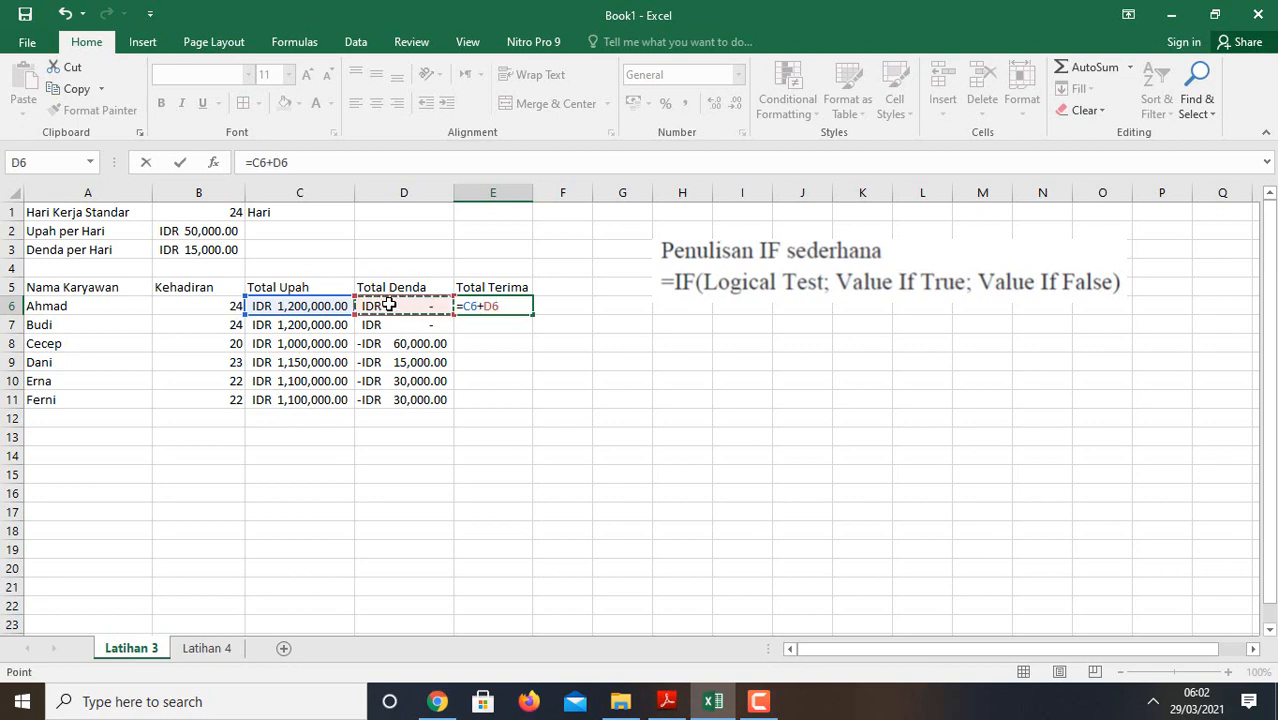
{"action": "key", "text": "Return"}
{"action": "left_click", "coordinate": [530, 305]}
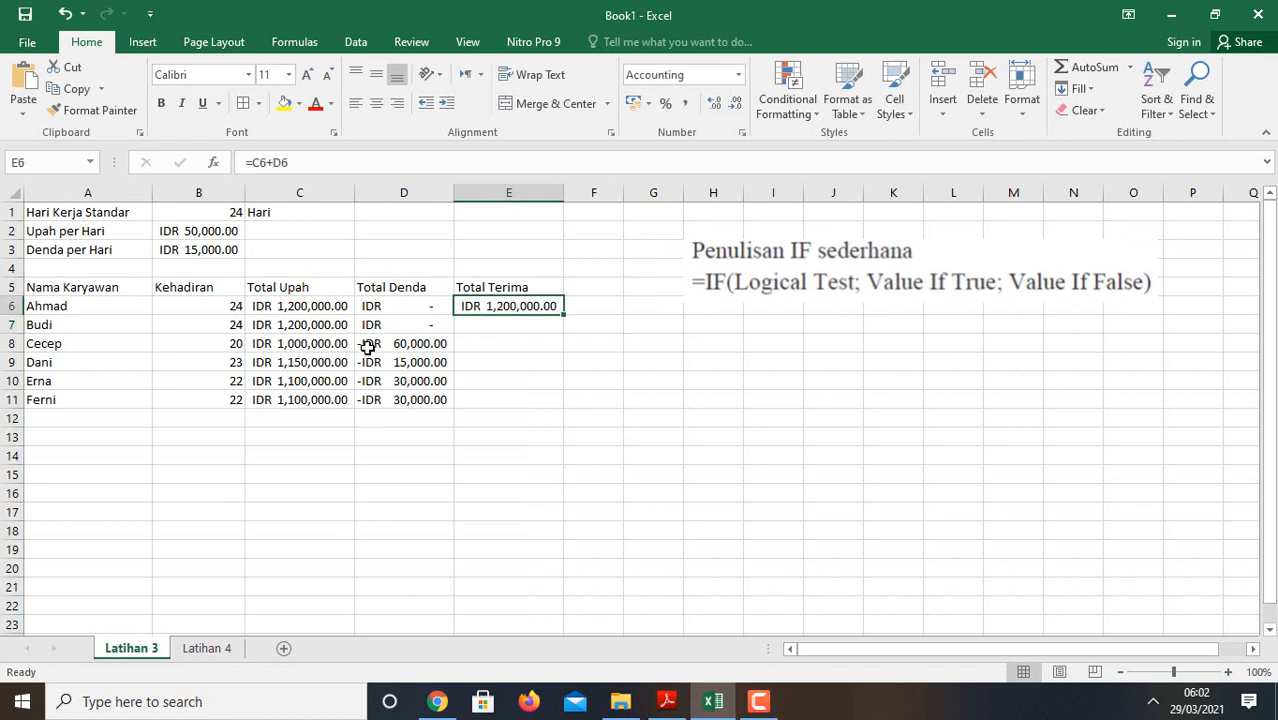
{"action": "left_click_drag", "start_coordinate": [563, 314], "coordinate": [534, 407]}
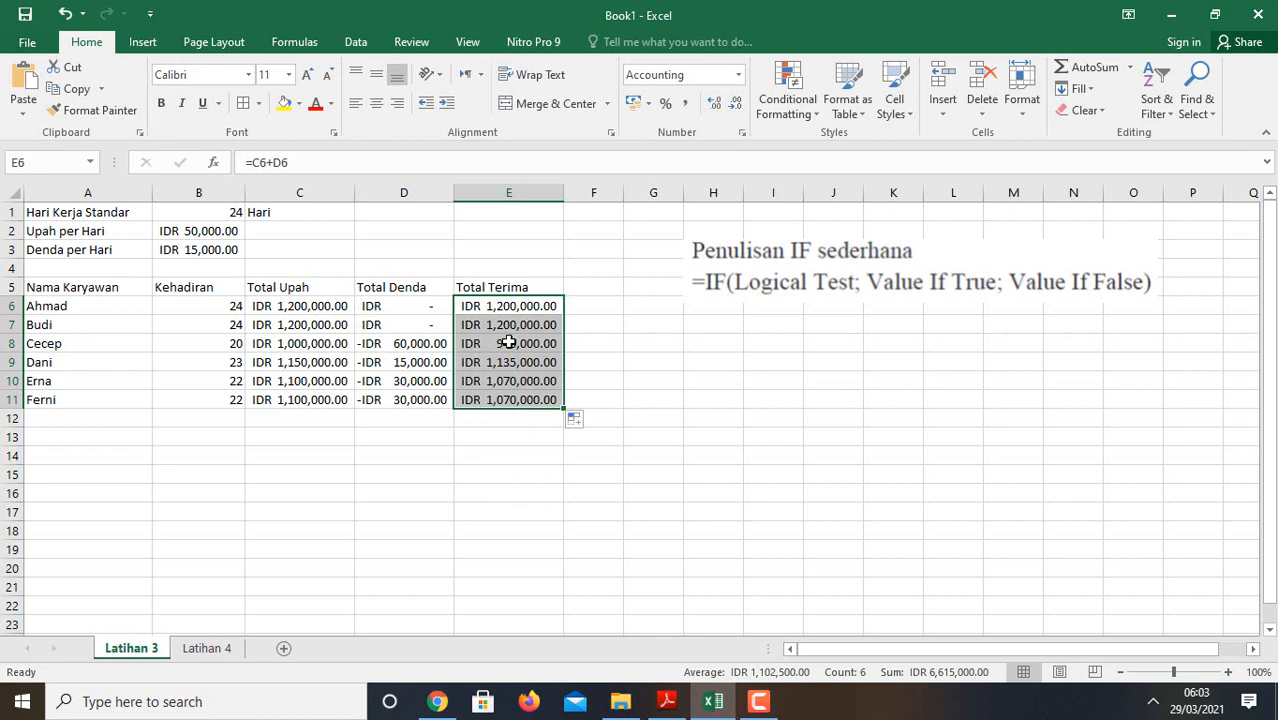
Reverse the subtraction in the D6 formula to ($B$1-B6) and copy the formula down through D11.
{"action": "left_click", "coordinate": [406, 307]}
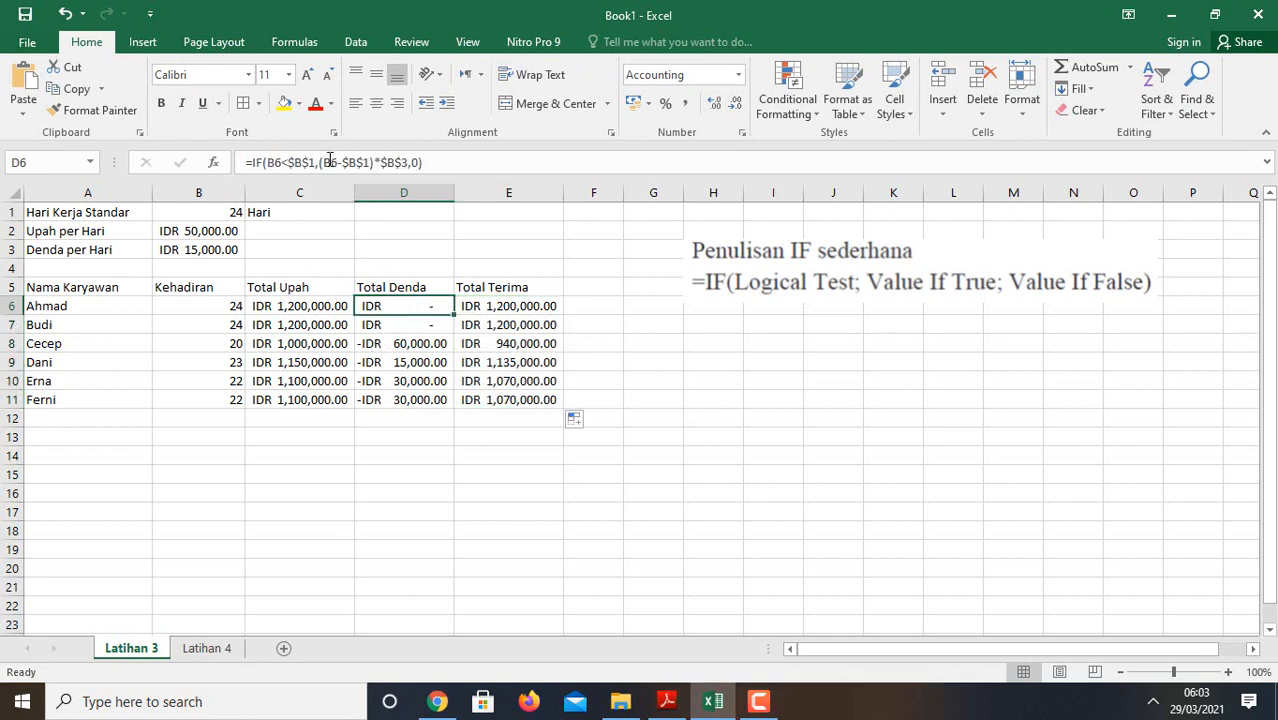
{"action": "left_click_drag", "start_coordinate": [323, 166], "coordinate": [344, 166]}
{"action": "key", "text": "BackSpace"}
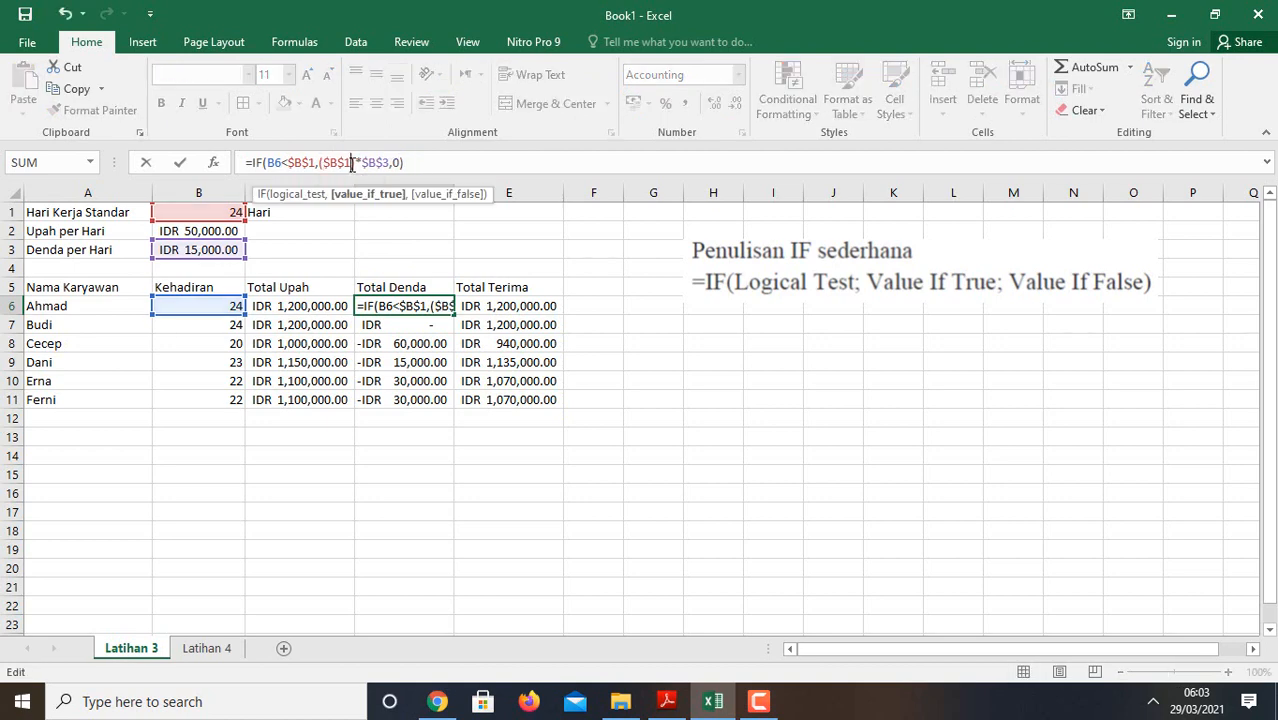
{"action": "type", "text": "-"}
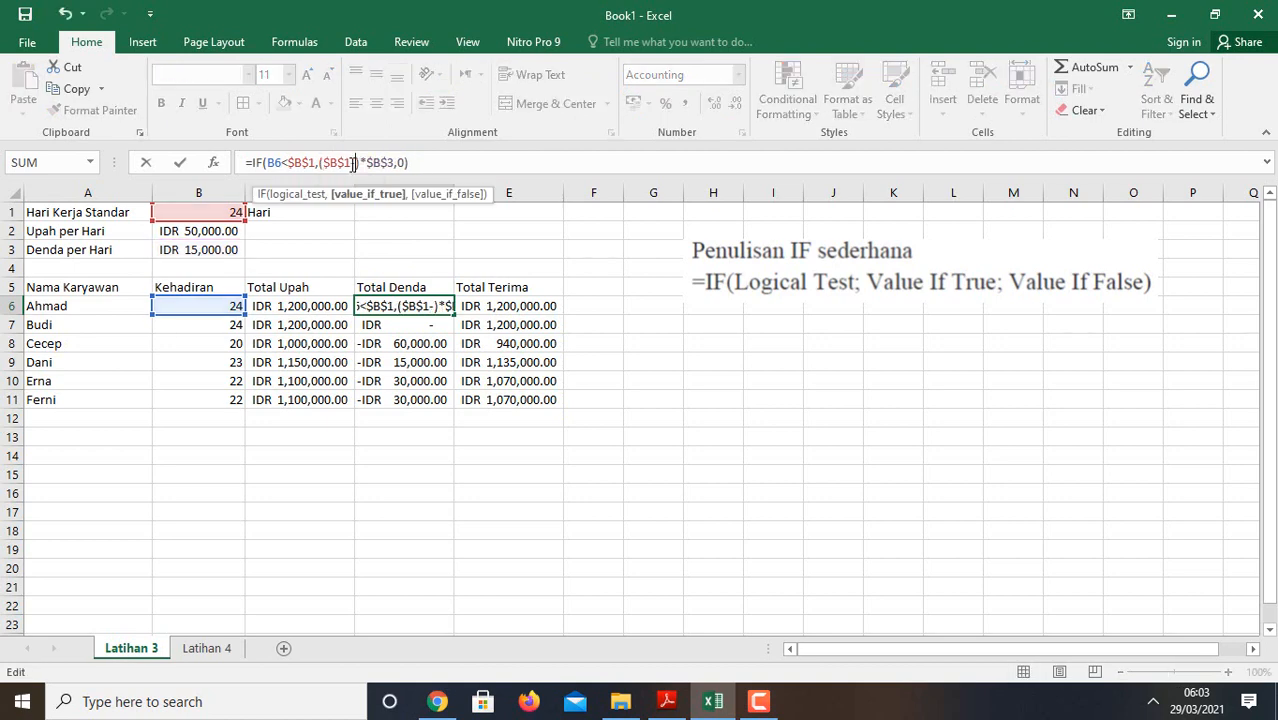
{"action": "left_click", "coordinate": [214, 309]}
{"action": "key", "text": "Return"}
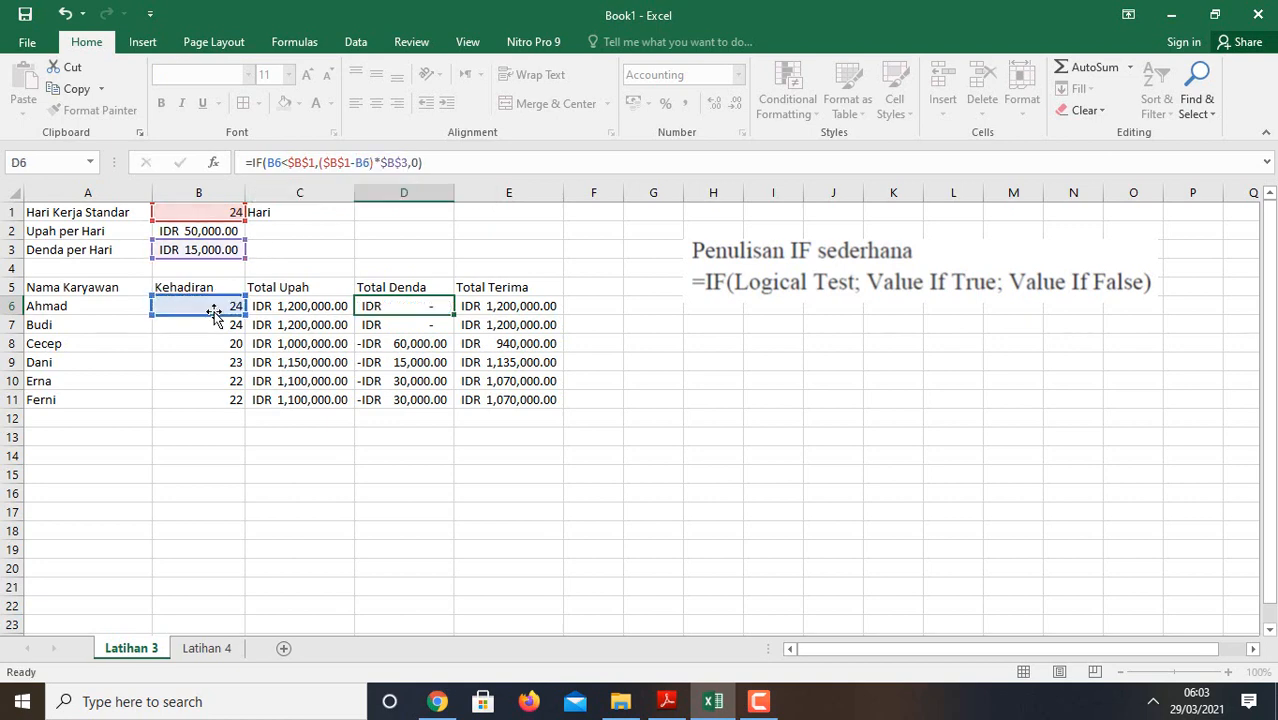
{"action": "left_click", "coordinate": [437, 304]}
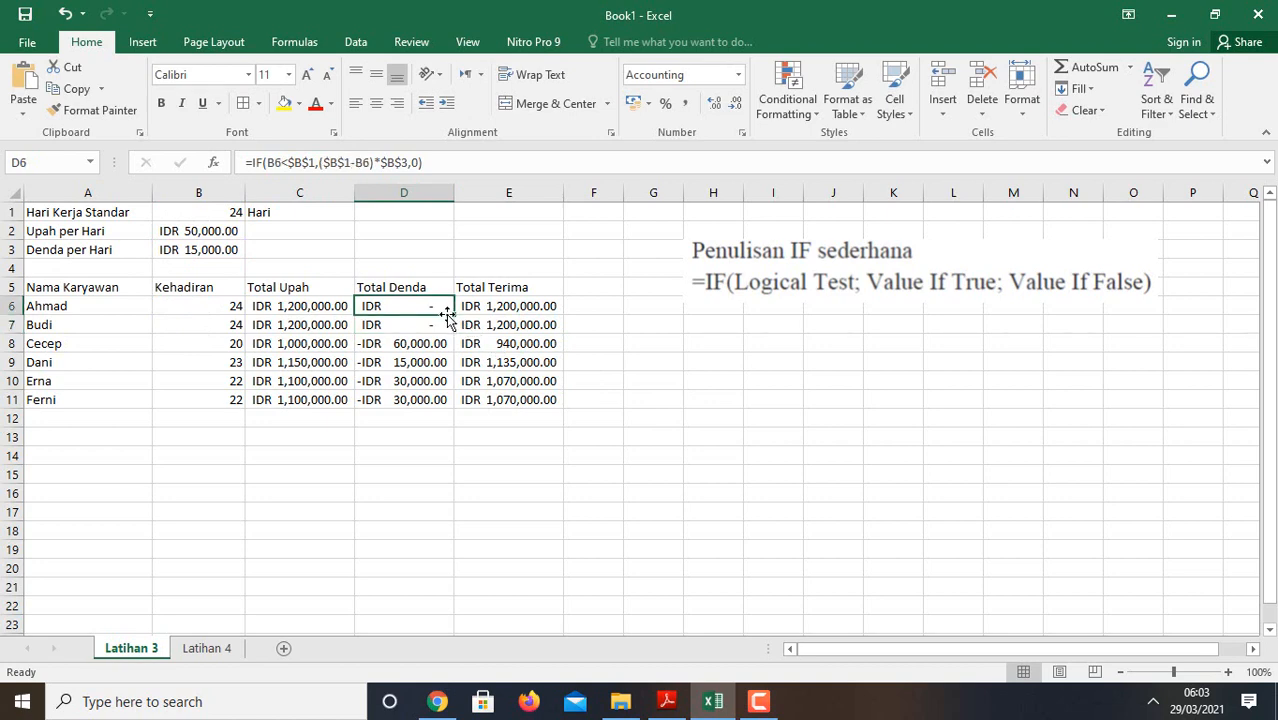
{"action": "left_click_drag", "start_coordinate": [452, 316], "coordinate": [452, 405]}
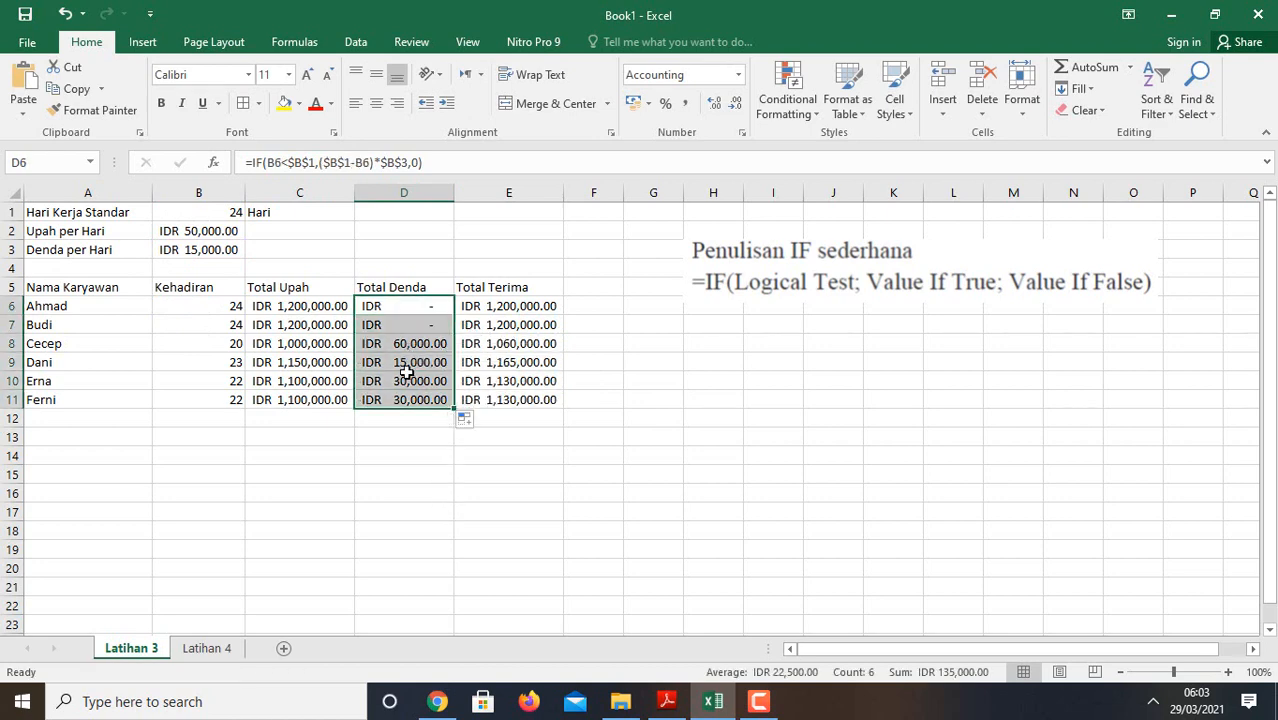
Change the E6 formula to =C6-D6 and copy it down through E11.
{"action": "left_click", "coordinate": [474, 306]}
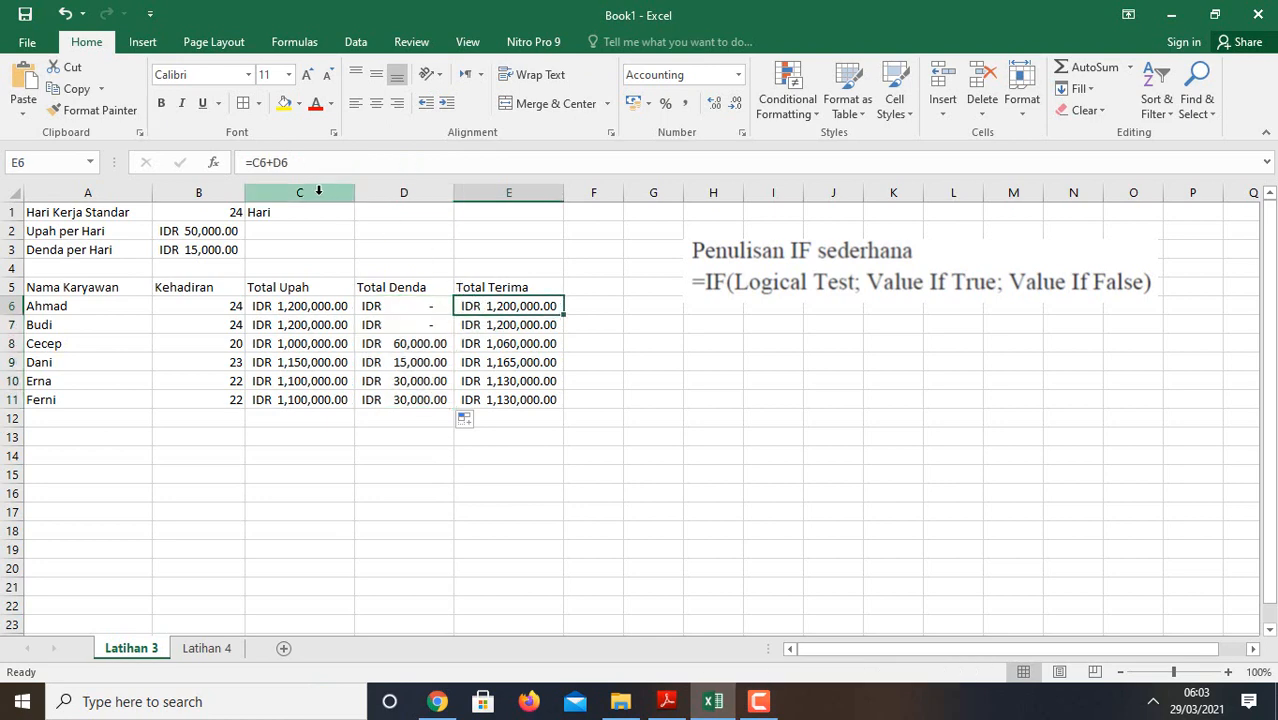
{"action": "left_click", "coordinate": [269, 163]}
{"action": "key", "text": "BackSpace"}
{"action": "type", "text": "+"}
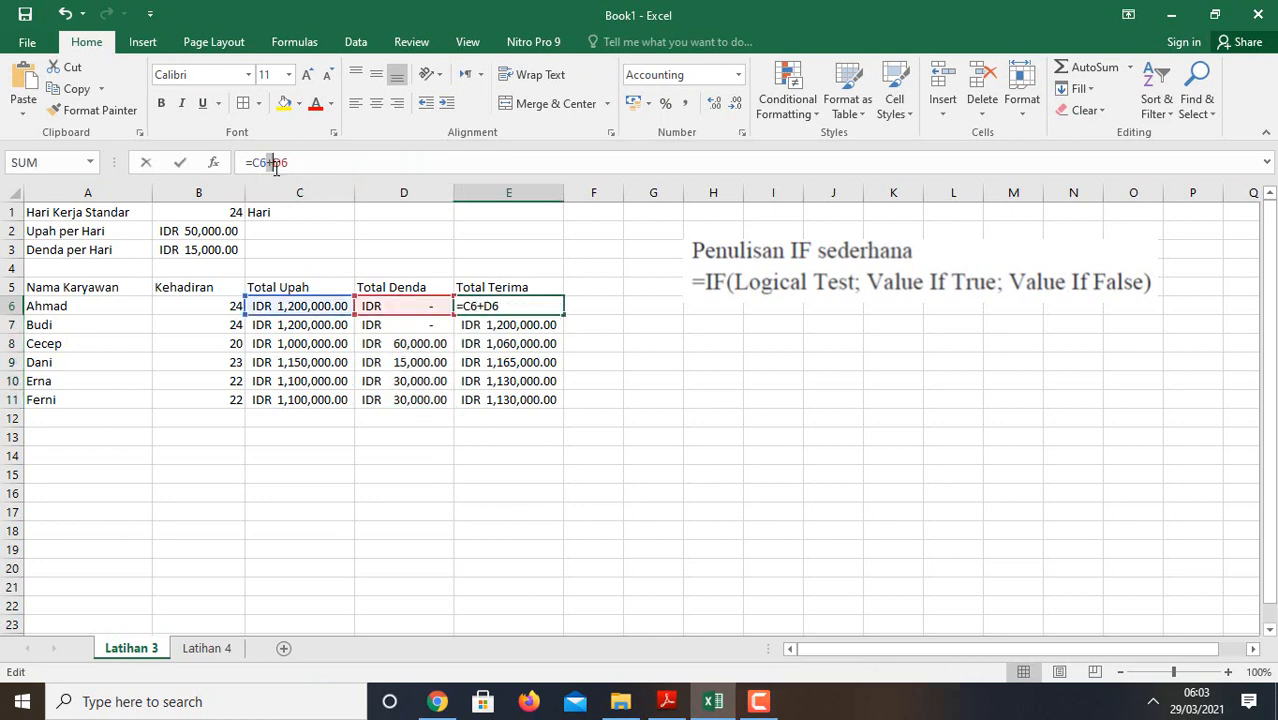
{"action": "key", "text": "Return"}
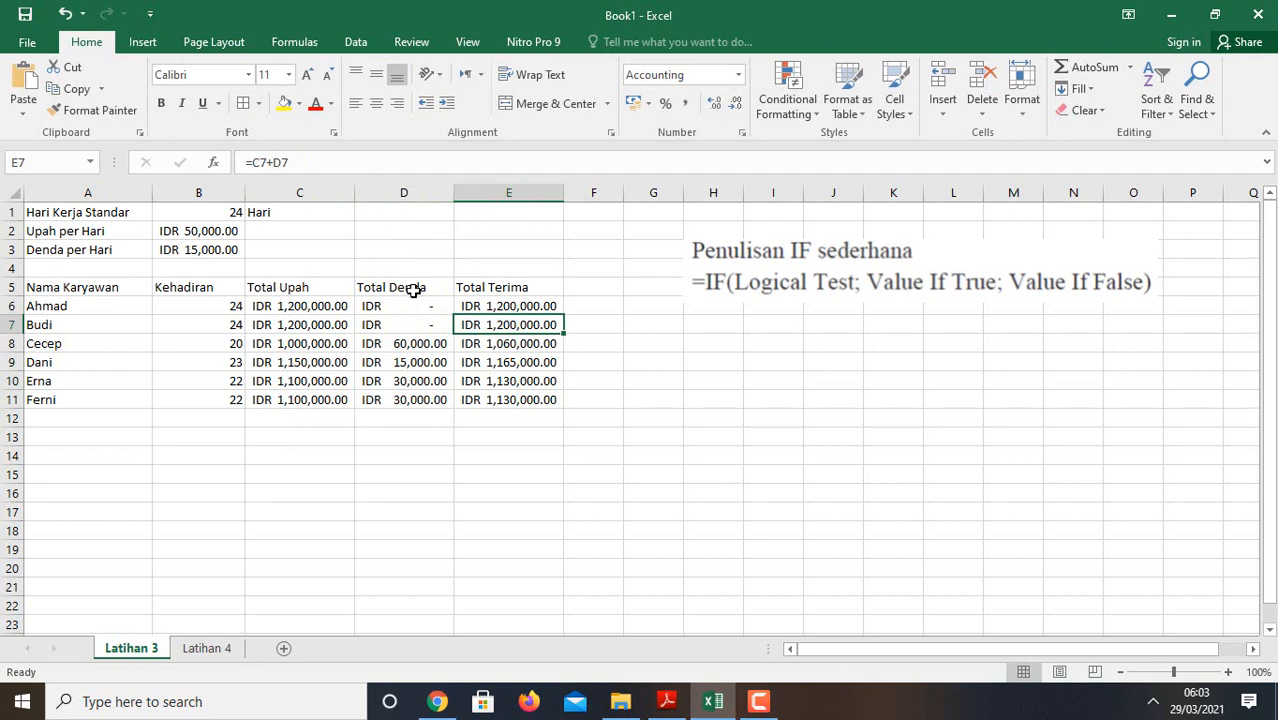
{"action": "left_click", "coordinate": [490, 307]}
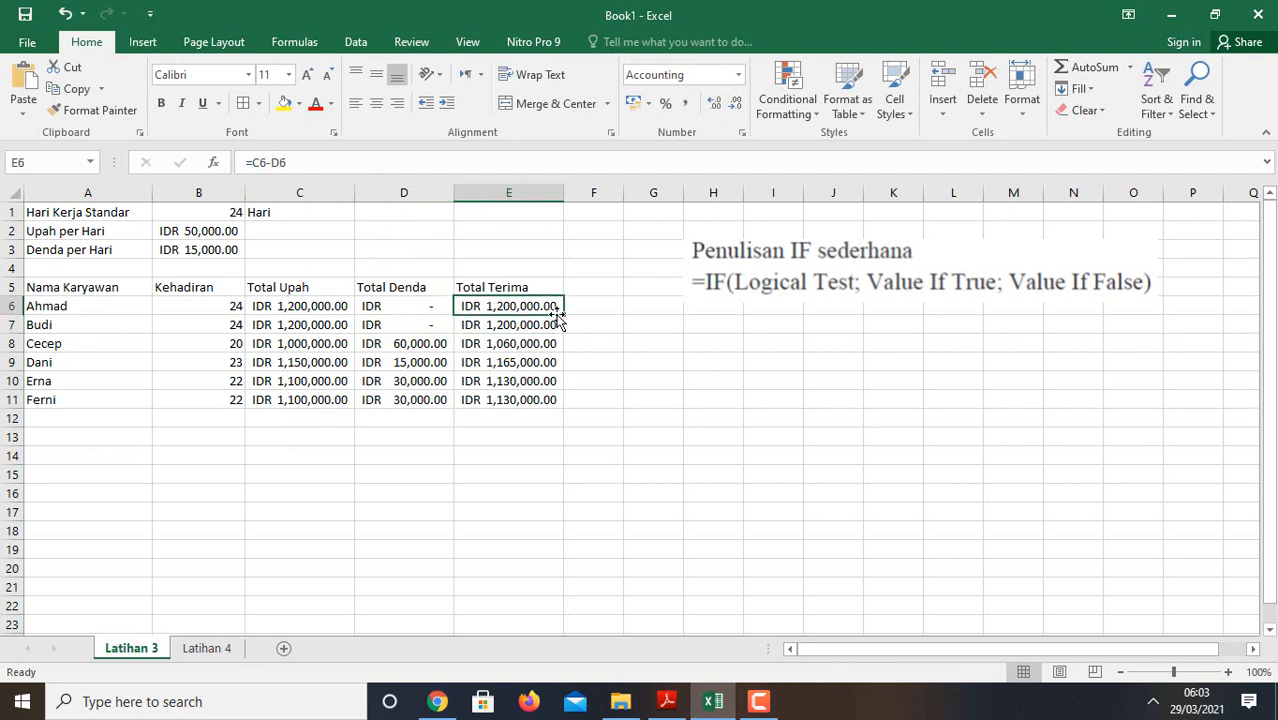
{"action": "left_click_drag", "start_coordinate": [561, 316], "coordinate": [548, 410]}
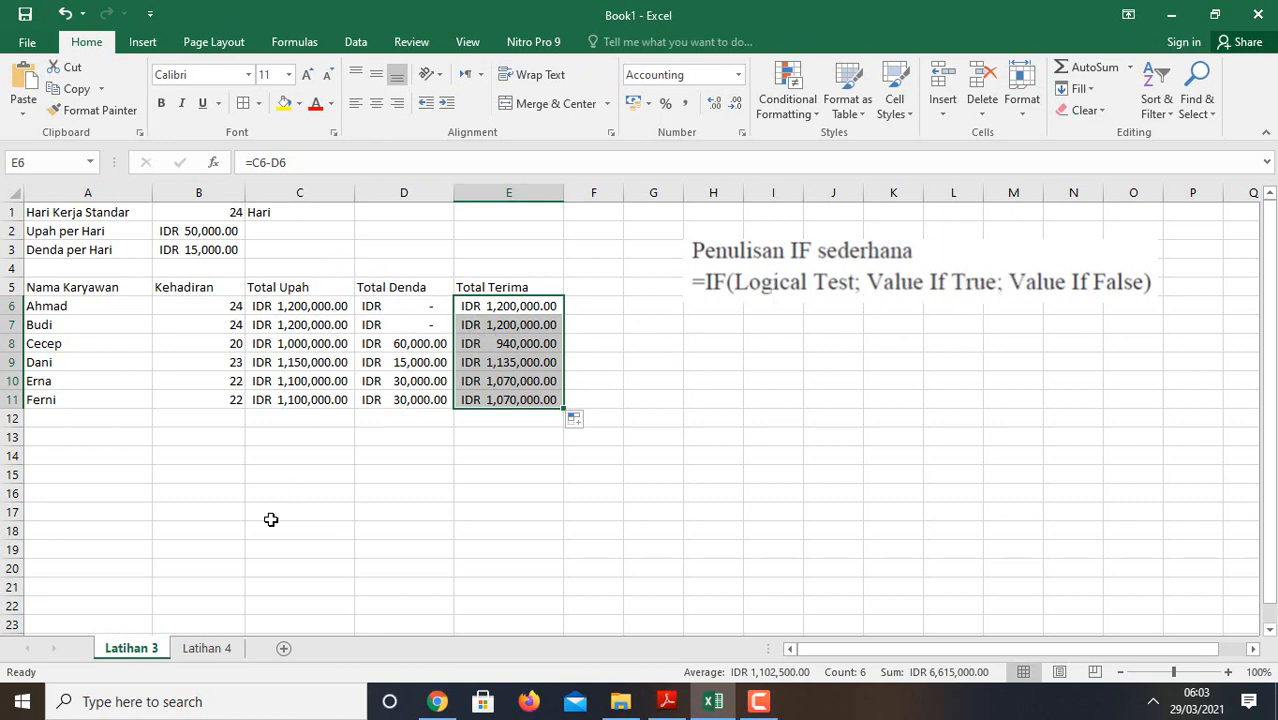
On the Latihan 4 sheet, enter =(B2+C2)/2 in D2 under Nilai Angka and copy the formula down through D7.
{"action": "left_click", "coordinate": [207, 649]}
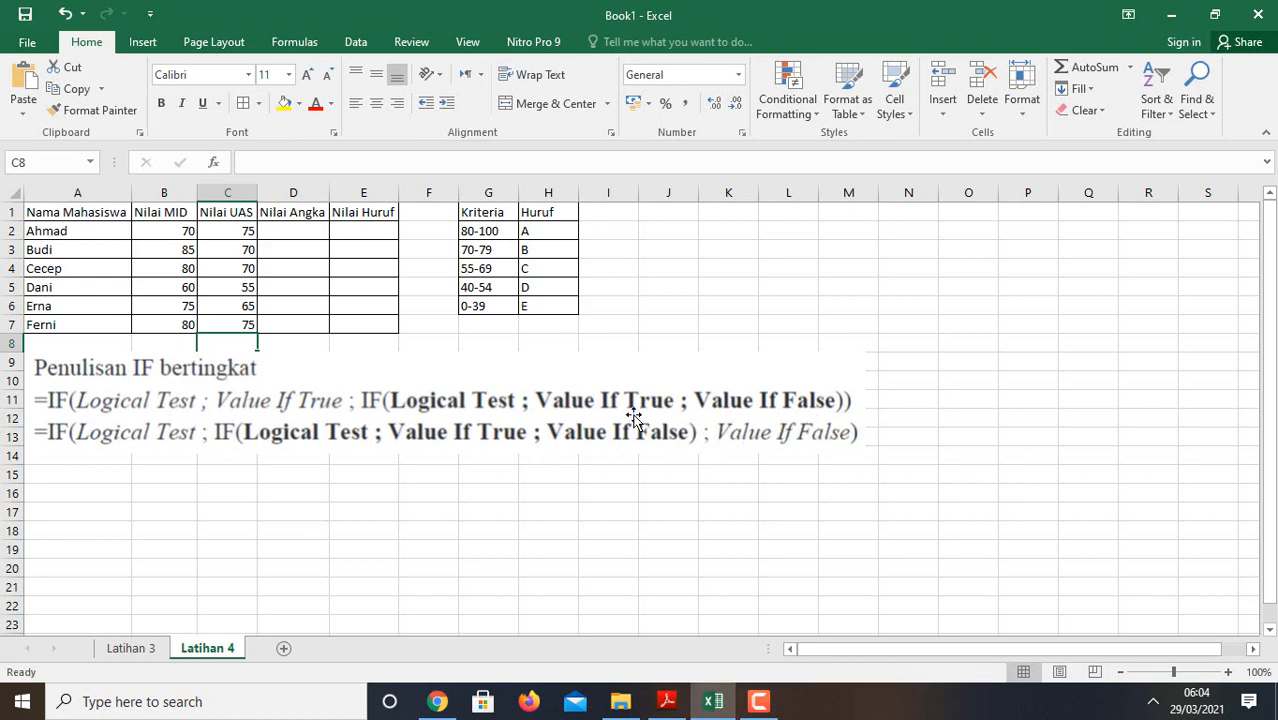
{"action": "left_click", "coordinate": [278, 358]}
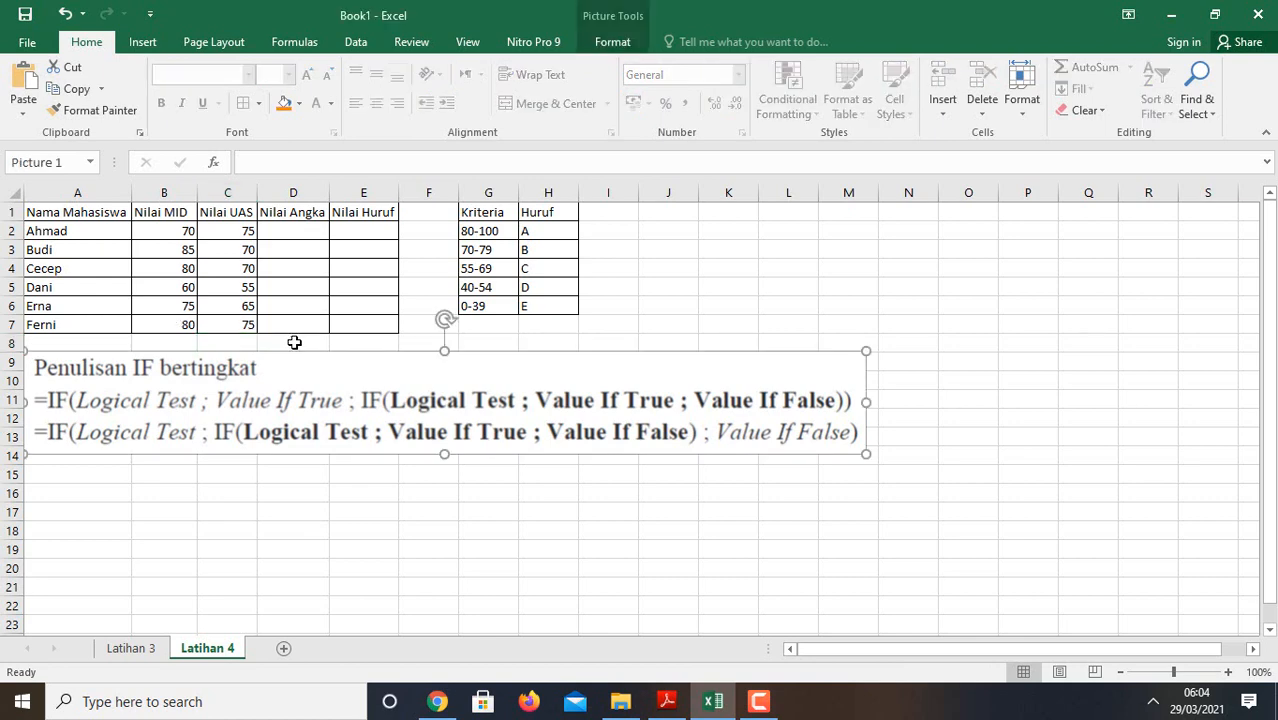
{"action": "left_click", "coordinate": [308, 229]}
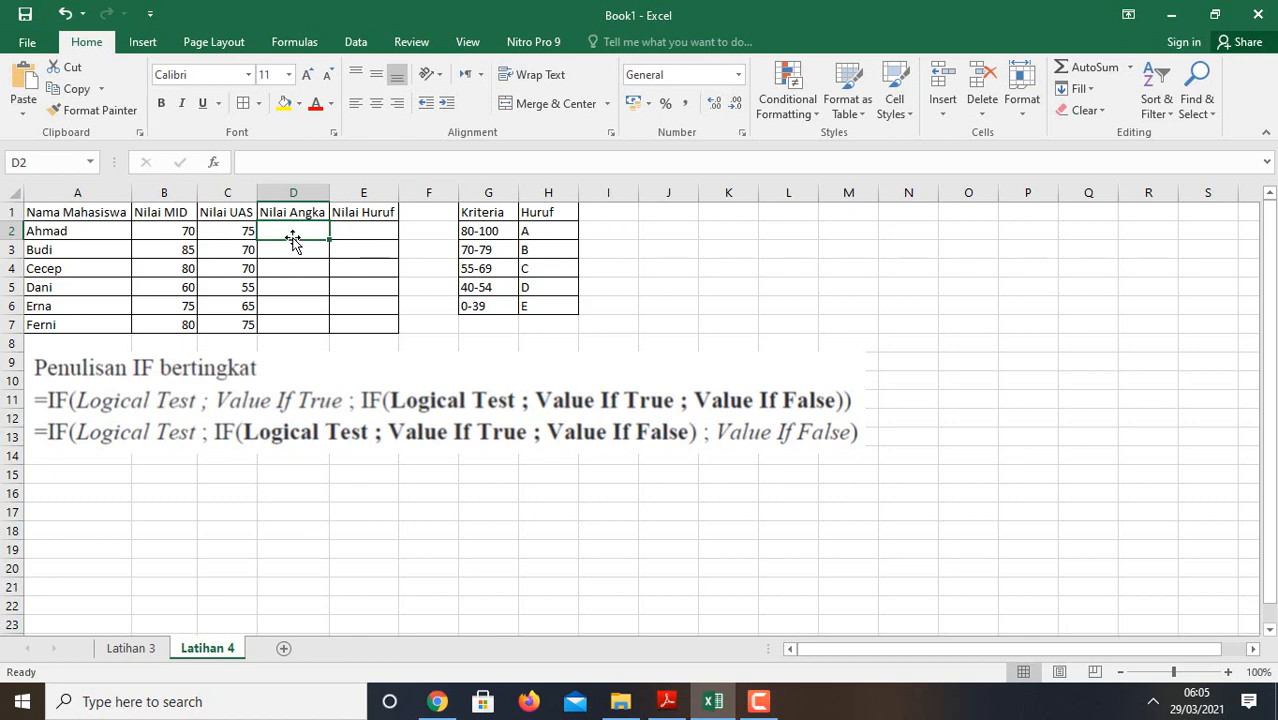
{"action": "type", "text": "="}
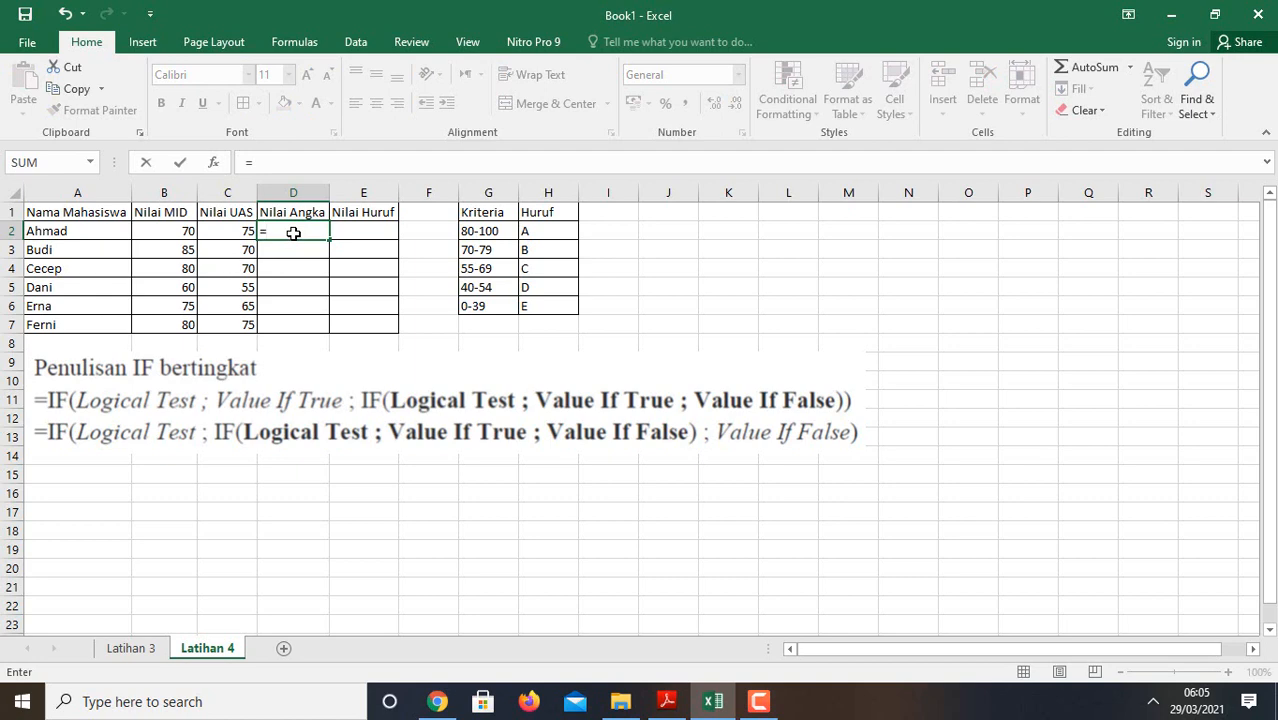
{"action": "type", "text": "("}
{"action": "left_click", "coordinate": [184, 232]}
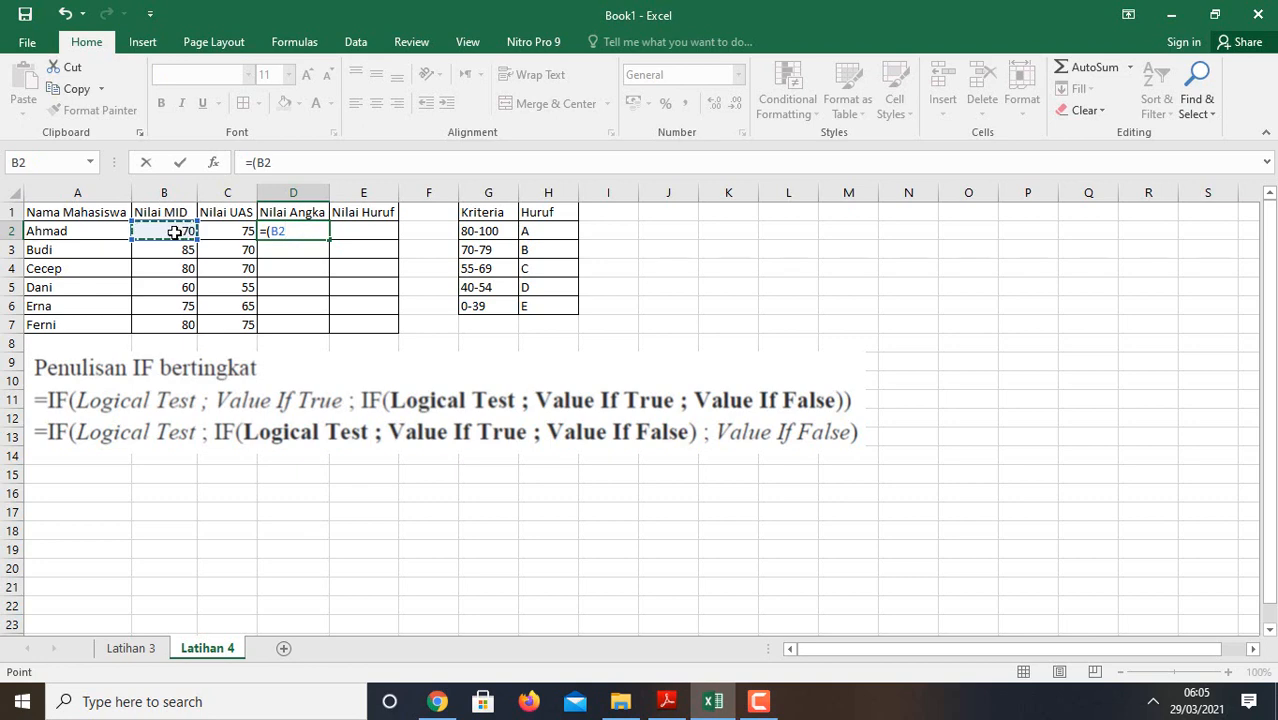
{"action": "type", "text": "+"}
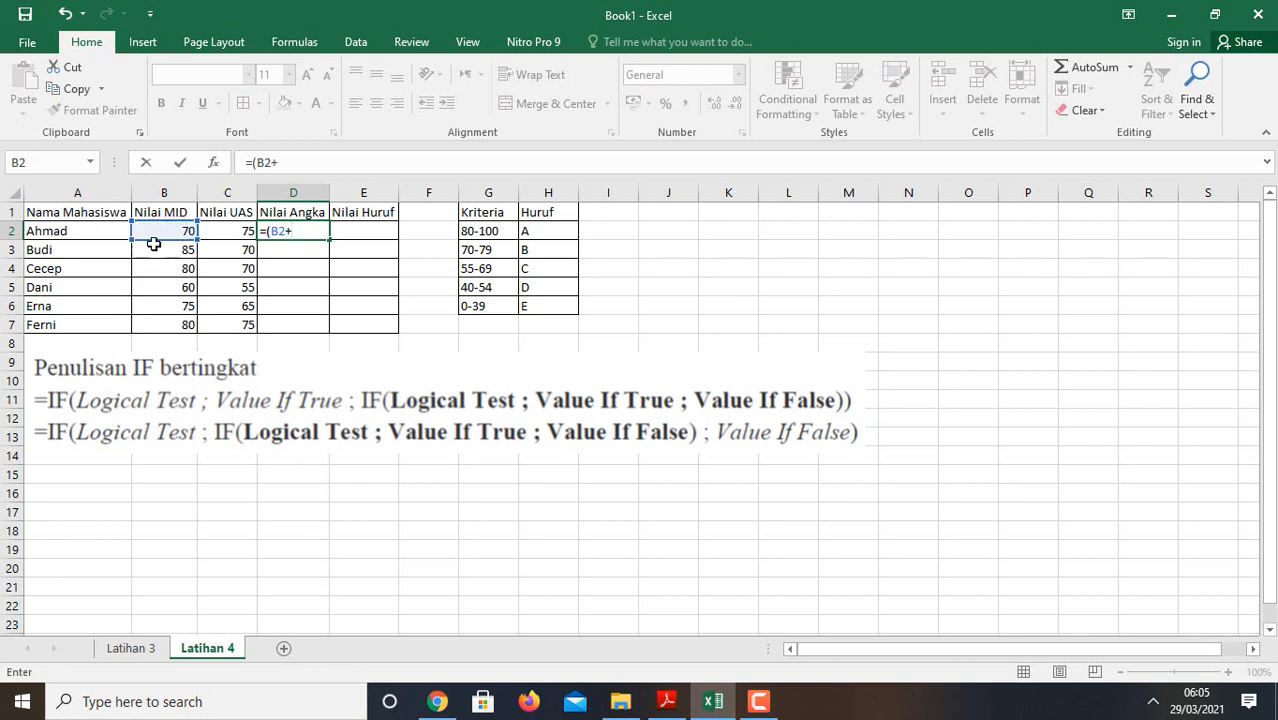
{"action": "left_click", "coordinate": [237, 233]}
{"action": "type", "text": ")/"}
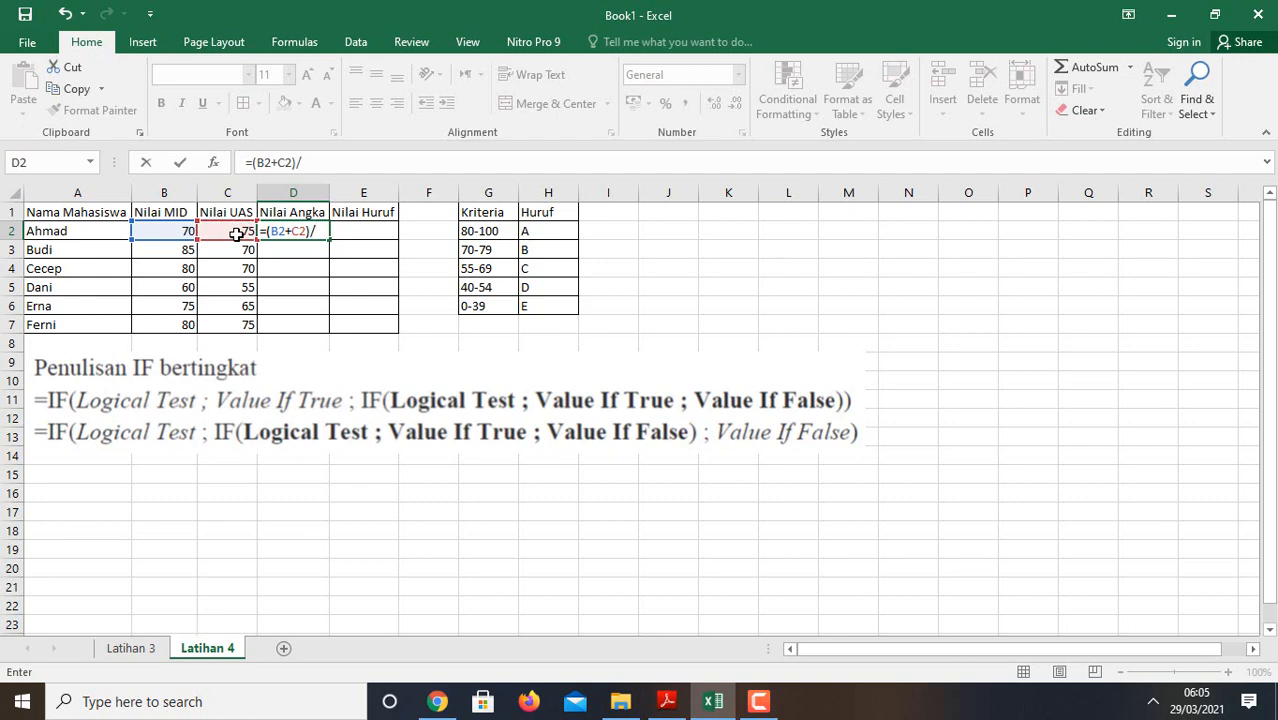
{"action": "type", "text": "2"}
{"action": "key", "text": "Return"}
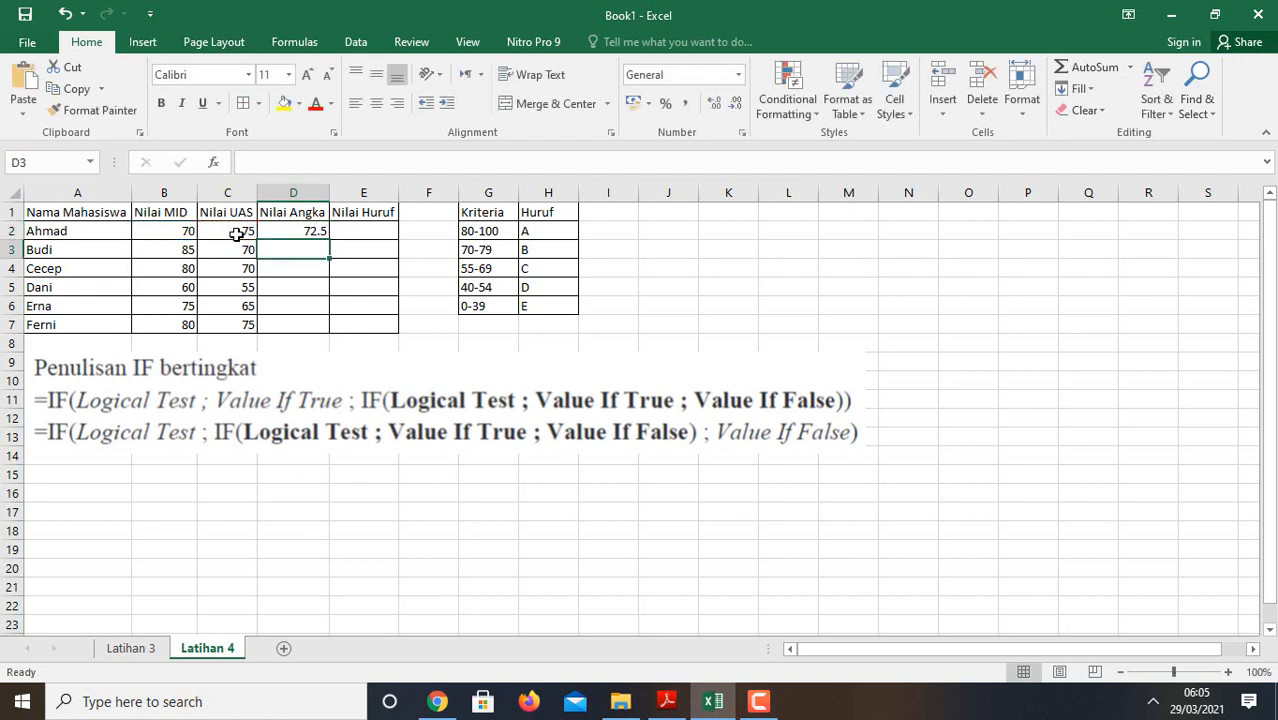
{"action": "left_click", "coordinate": [300, 231]}
{"action": "left_click_drag", "start_coordinate": [328, 240], "coordinate": [326, 330]}
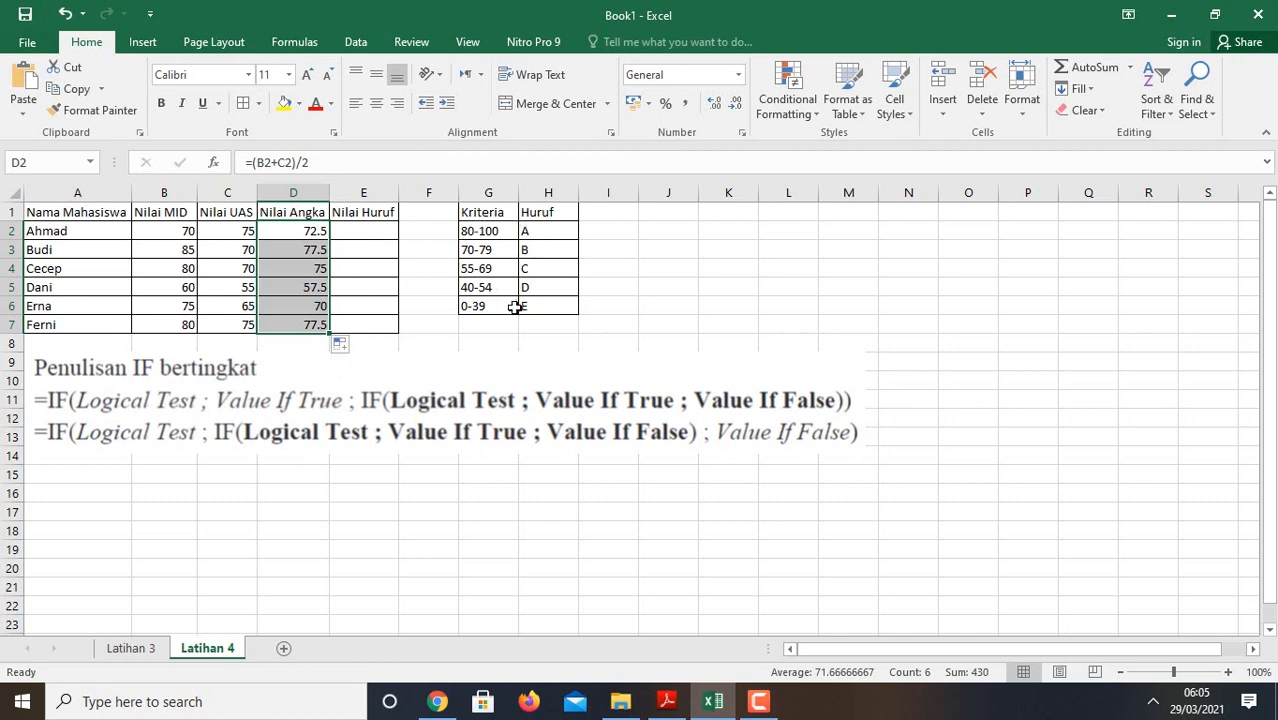
Start the Nilai Huruf formula in E2 with the A grade condition: =if(D2>=80,"A",.
{"action": "left_click", "coordinate": [361, 228]}
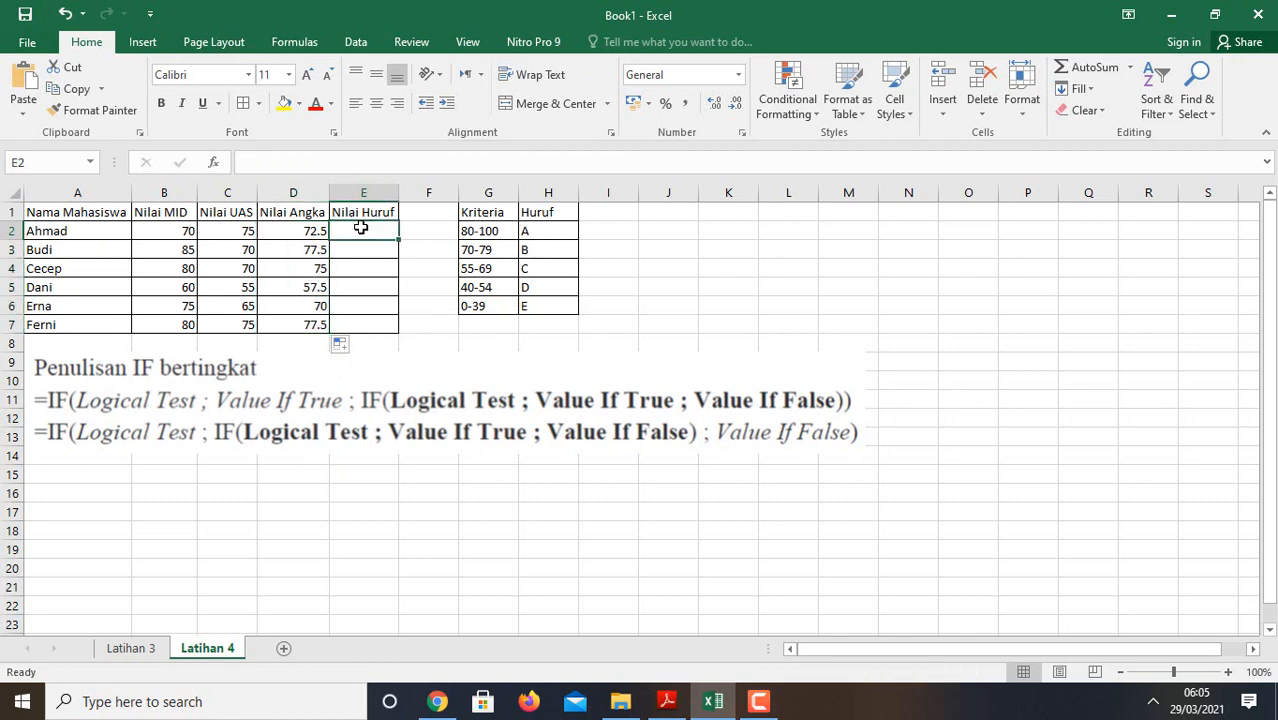
{"action": "type", "text": "=i"}
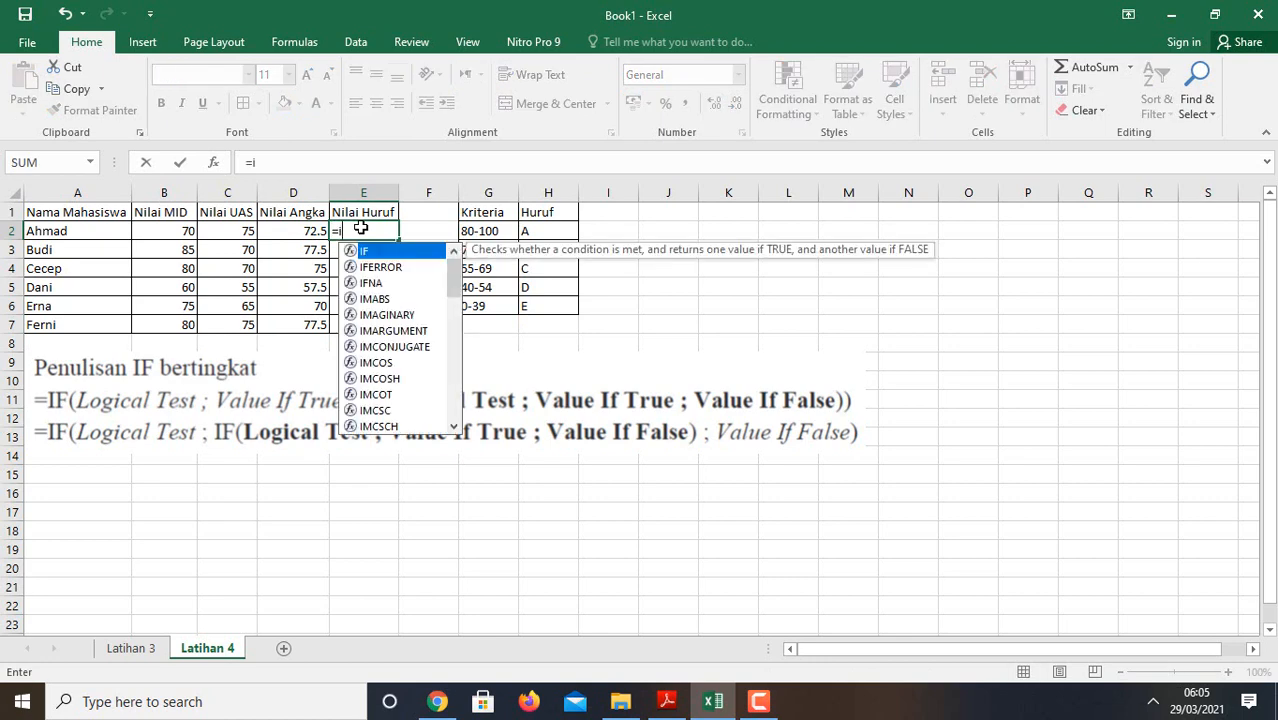
{"action": "type", "text": "f("}
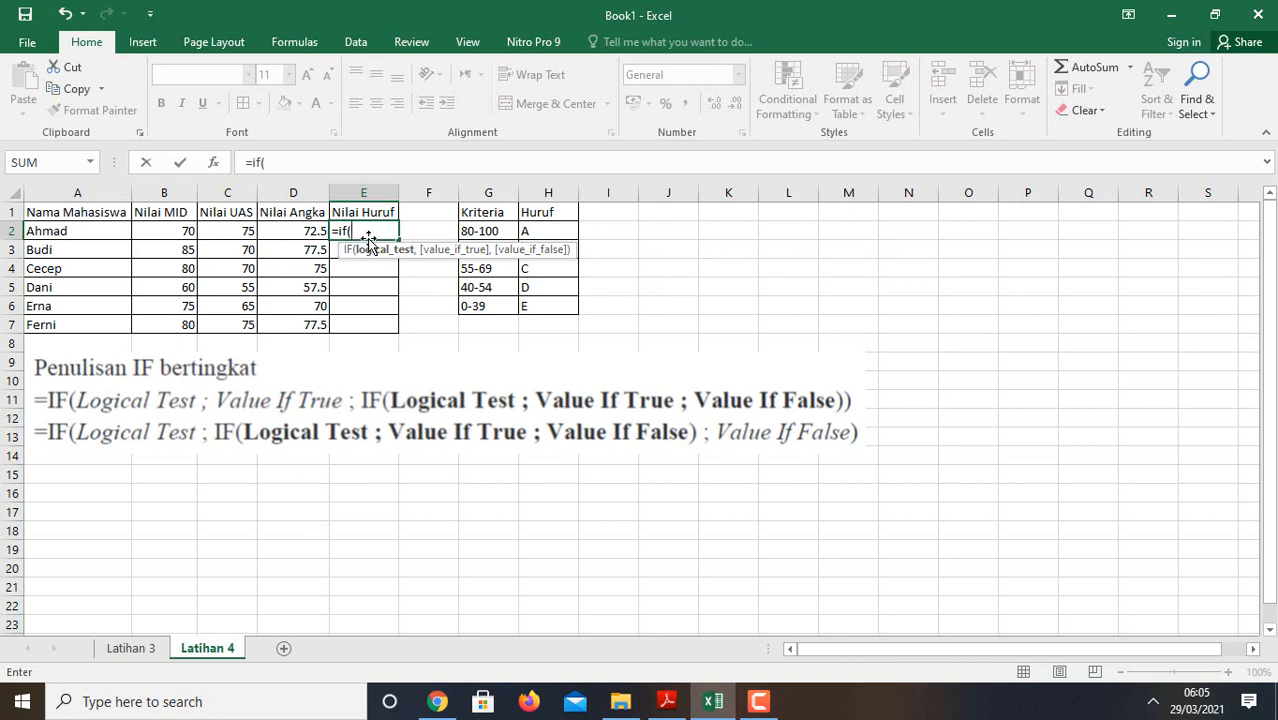
{"action": "left_click", "coordinate": [316, 231]}
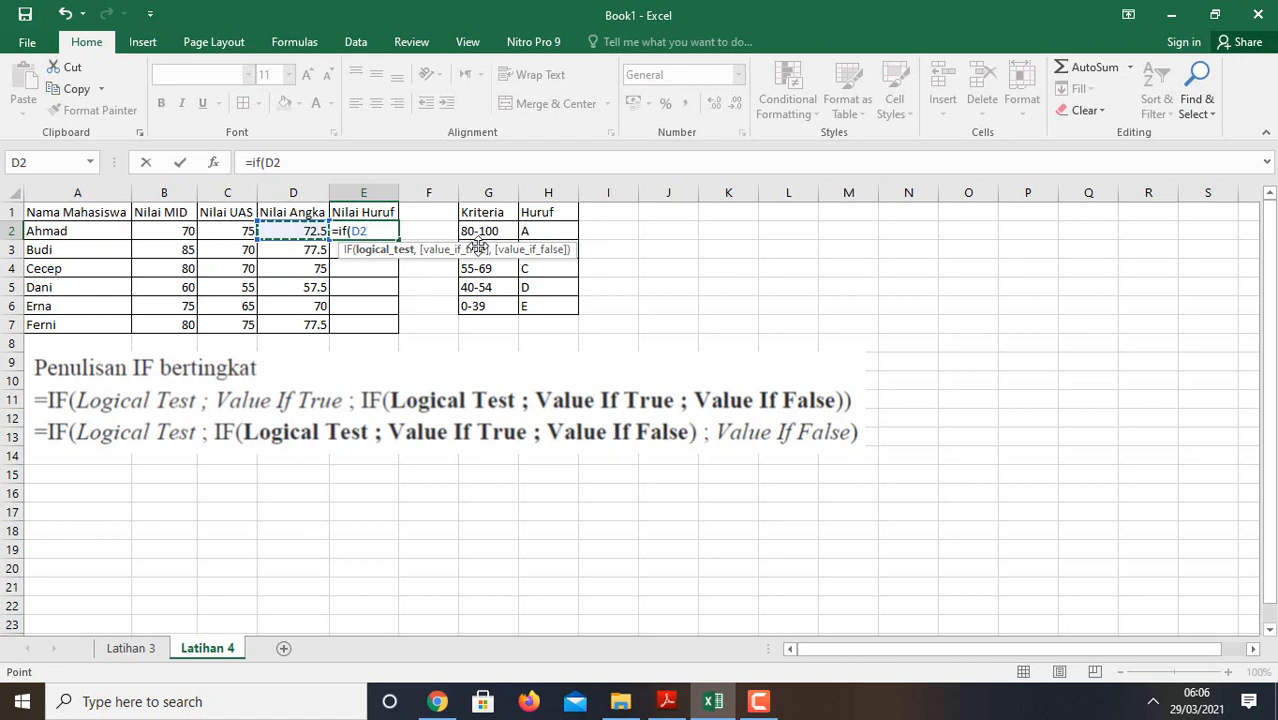
{"action": "type", "text": ">=80"}
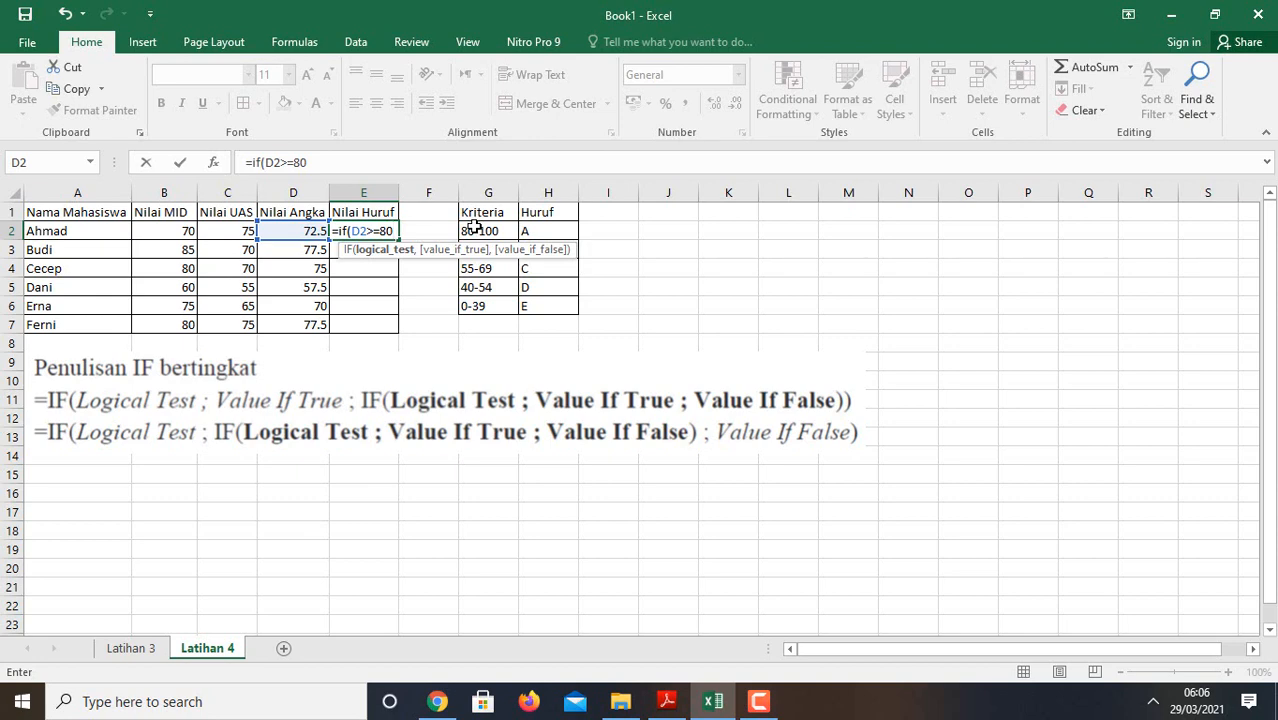
{"action": "type", "text": ","}
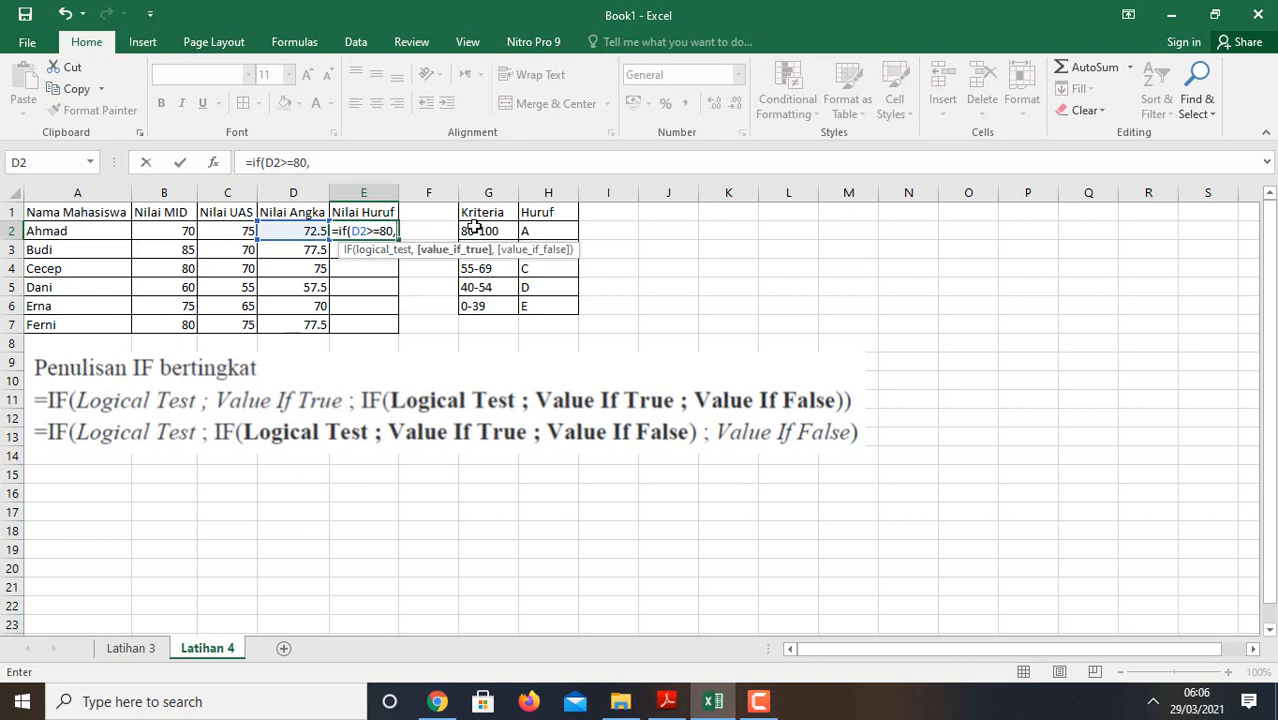
{"action": "type", "text": "A"}
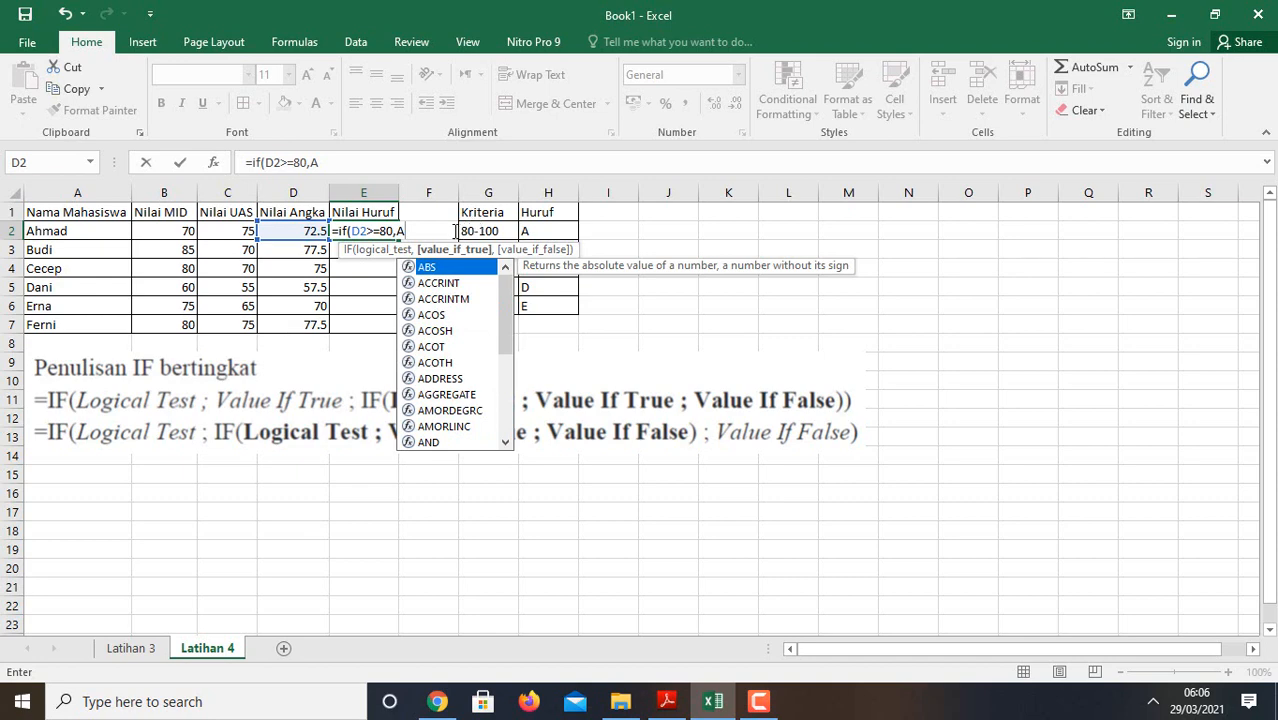
{"action": "key", "text": "BackSpace"}
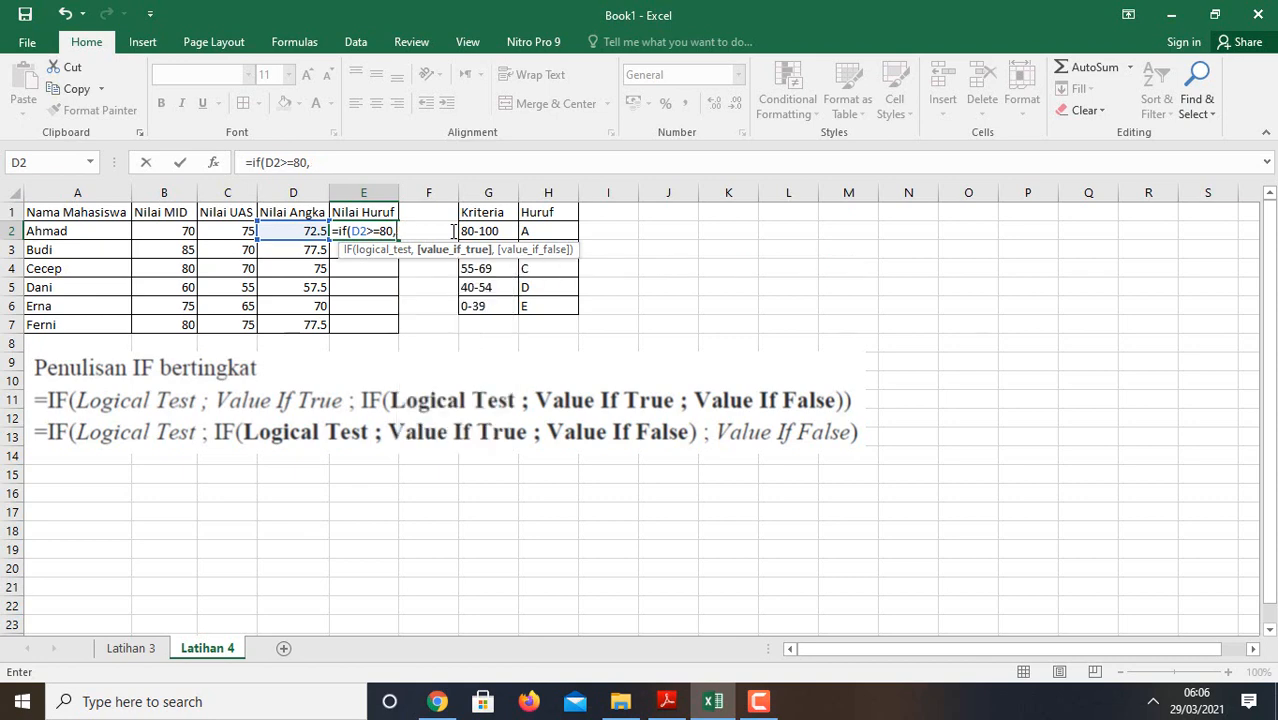
{"action": "type", "text": "\"A\","}
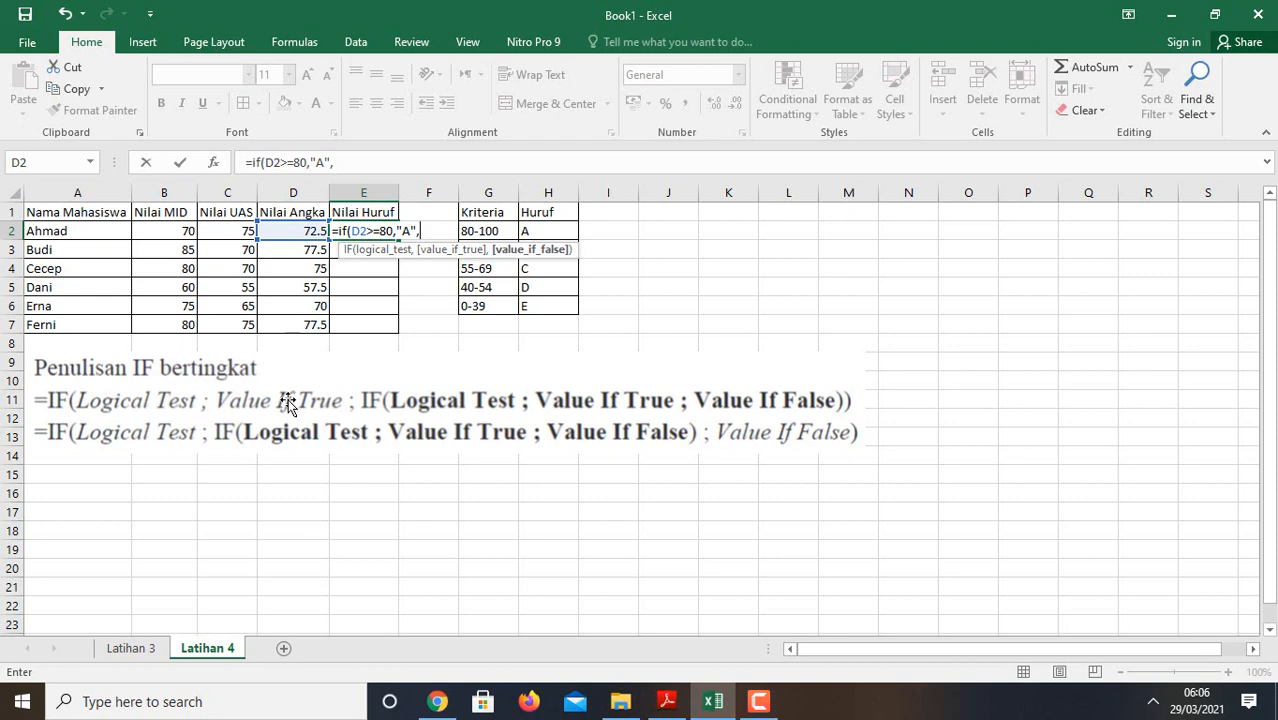
Add the B grade condition to the E2 formula as if(D2>=70,"B"), with its parenthesis closed before the comma.
{"action": "type", "text": "if("}
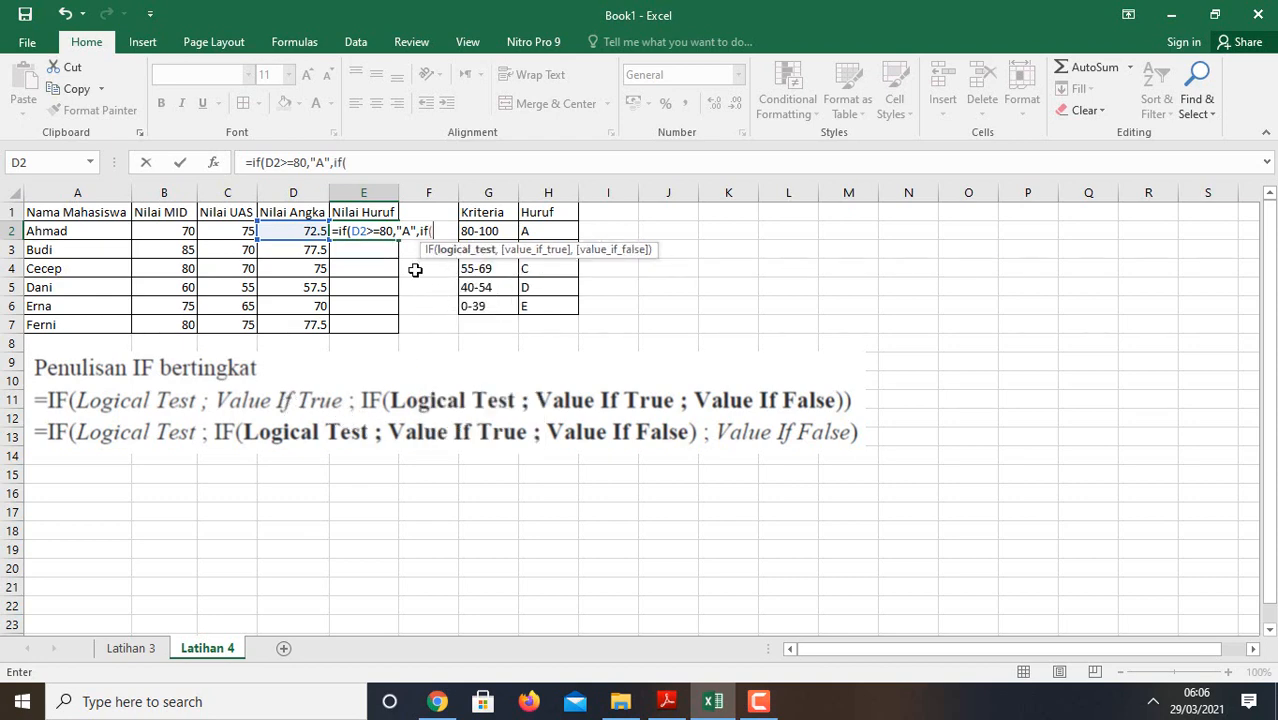
{"action": "left_click", "coordinate": [307, 231]}
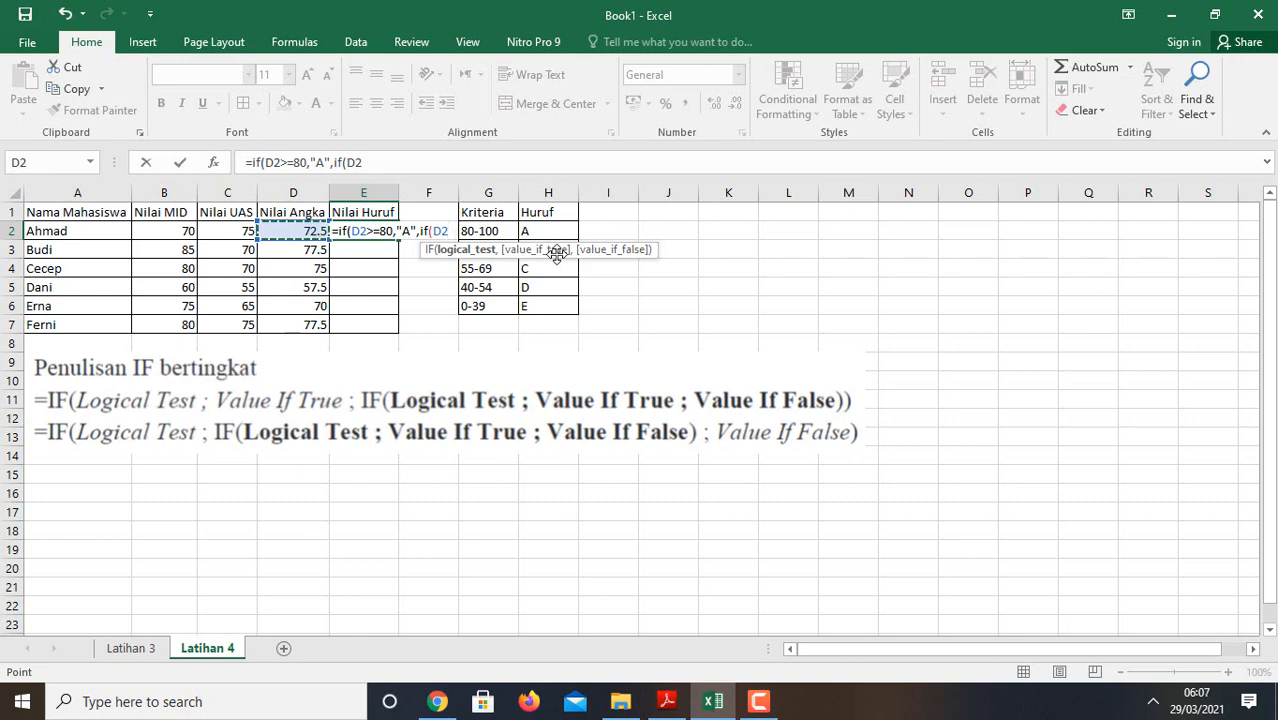
{"action": "type", "text": ">=70"}
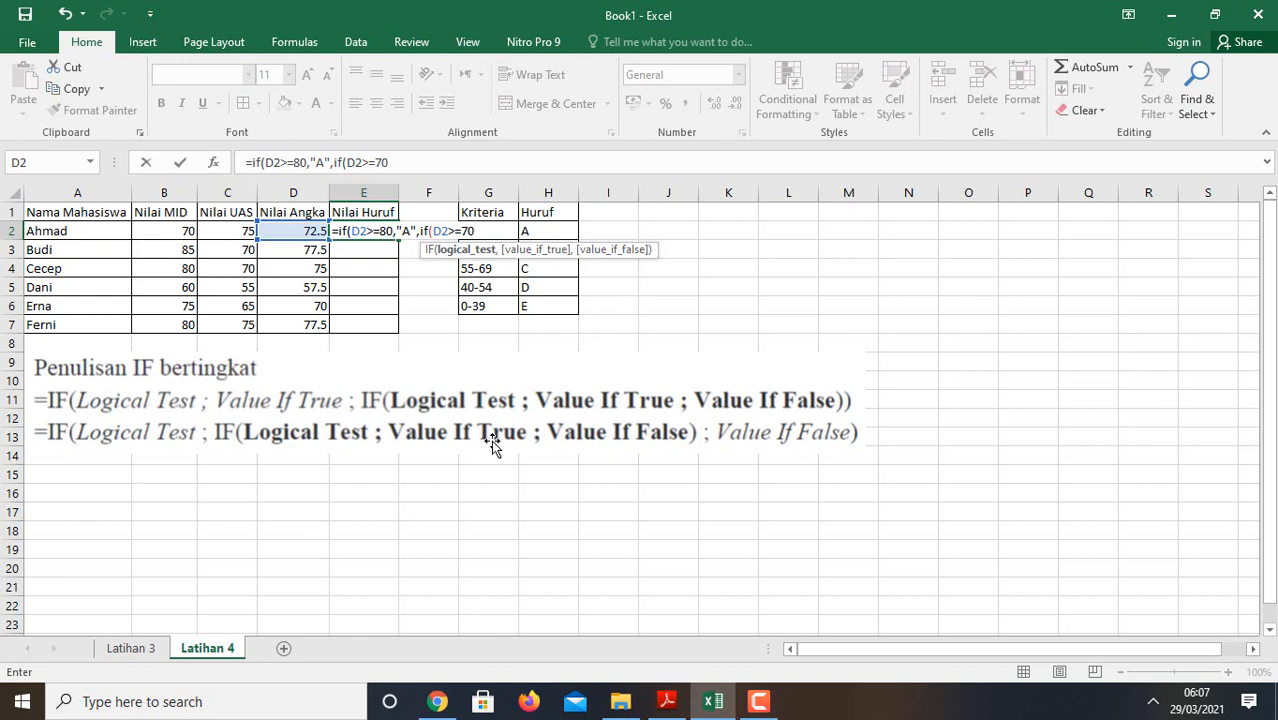
{"action": "type", "text": ","}
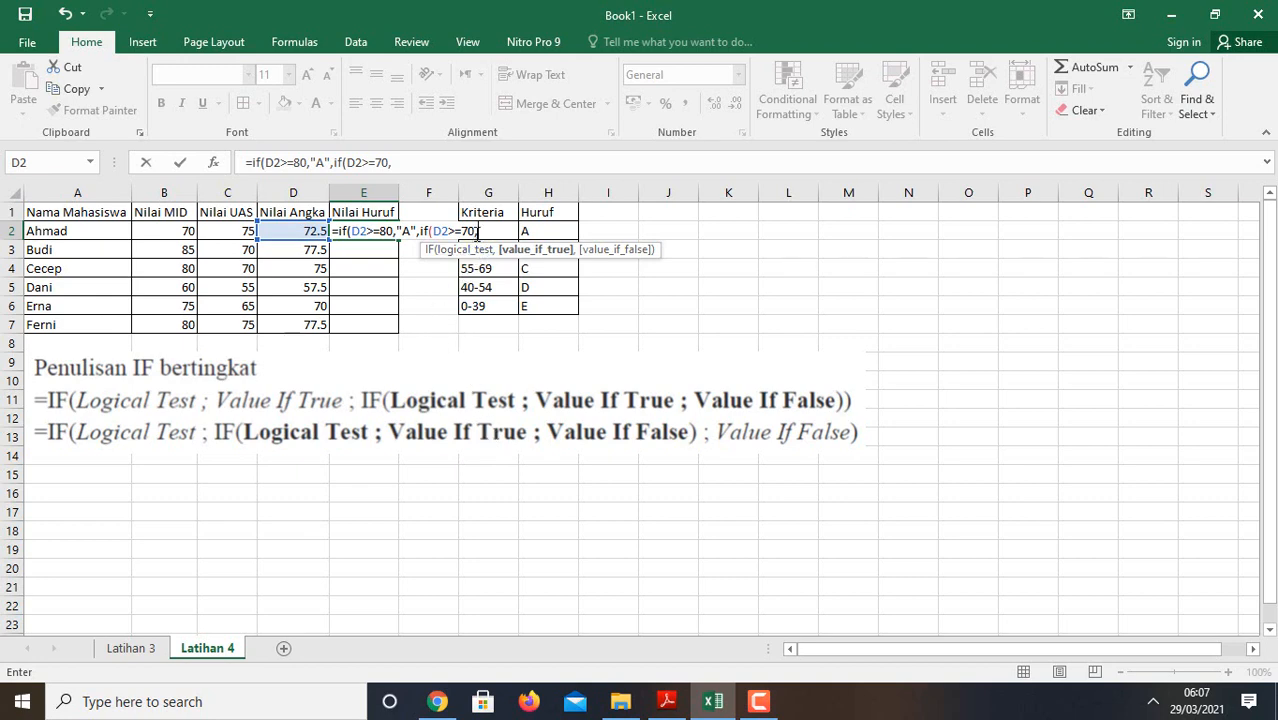
{"action": "type", "text": "\"B\""}
{"action": "type", "text": ","}
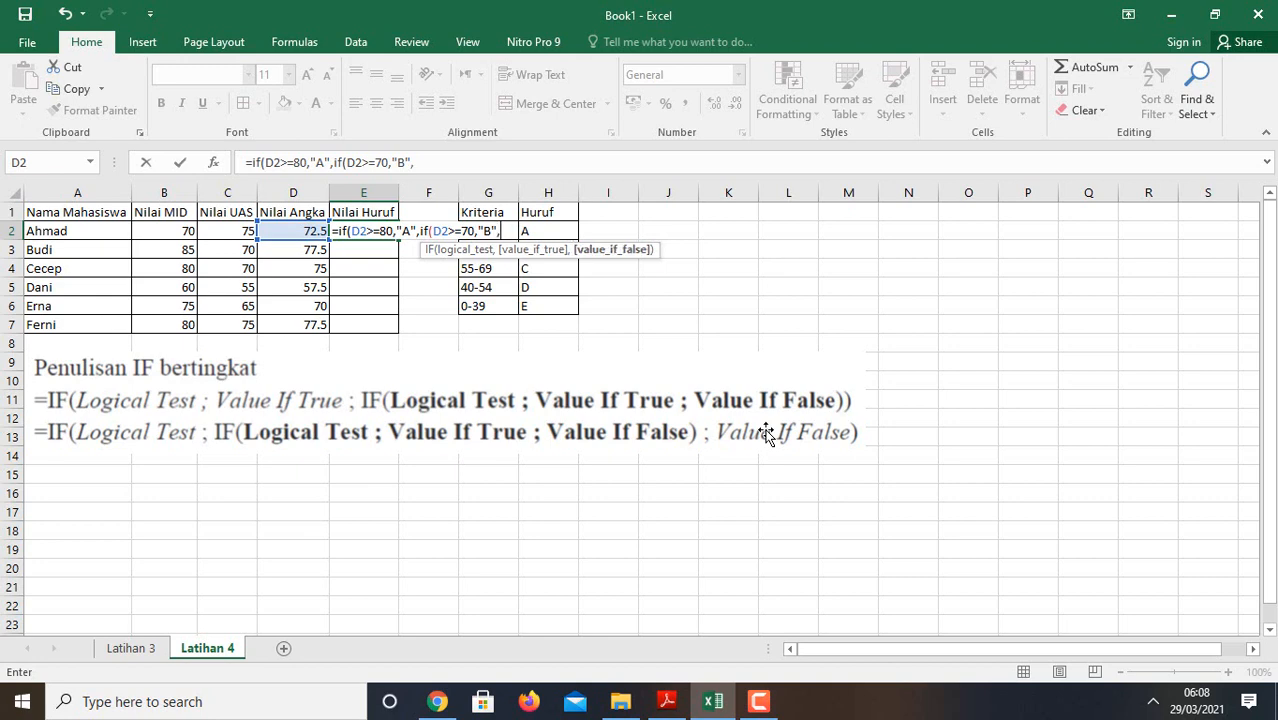
{"action": "key", "text": "BackSpace"}
{"action": "type", "text": ")"}
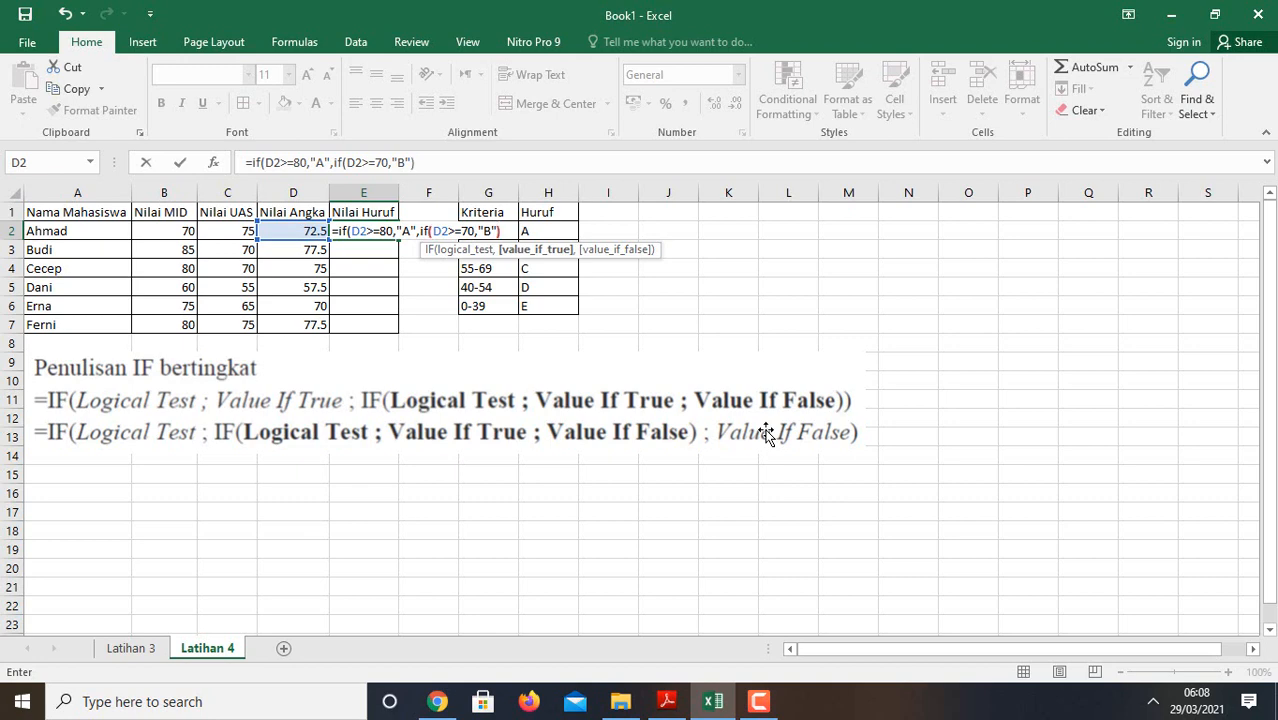
{"action": "type", "text": ","}
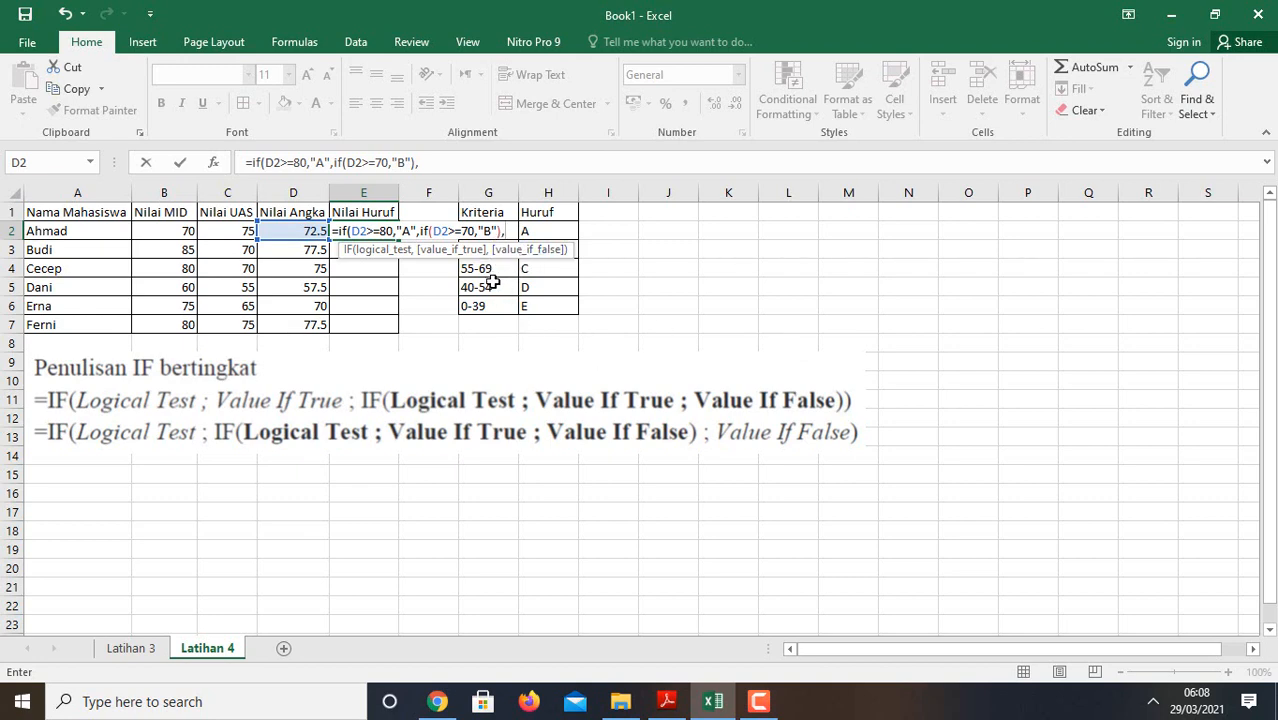
Append the C grade condition if(D2>=55,"C") to the E2 formula.
{"action": "type", "text": "if"}
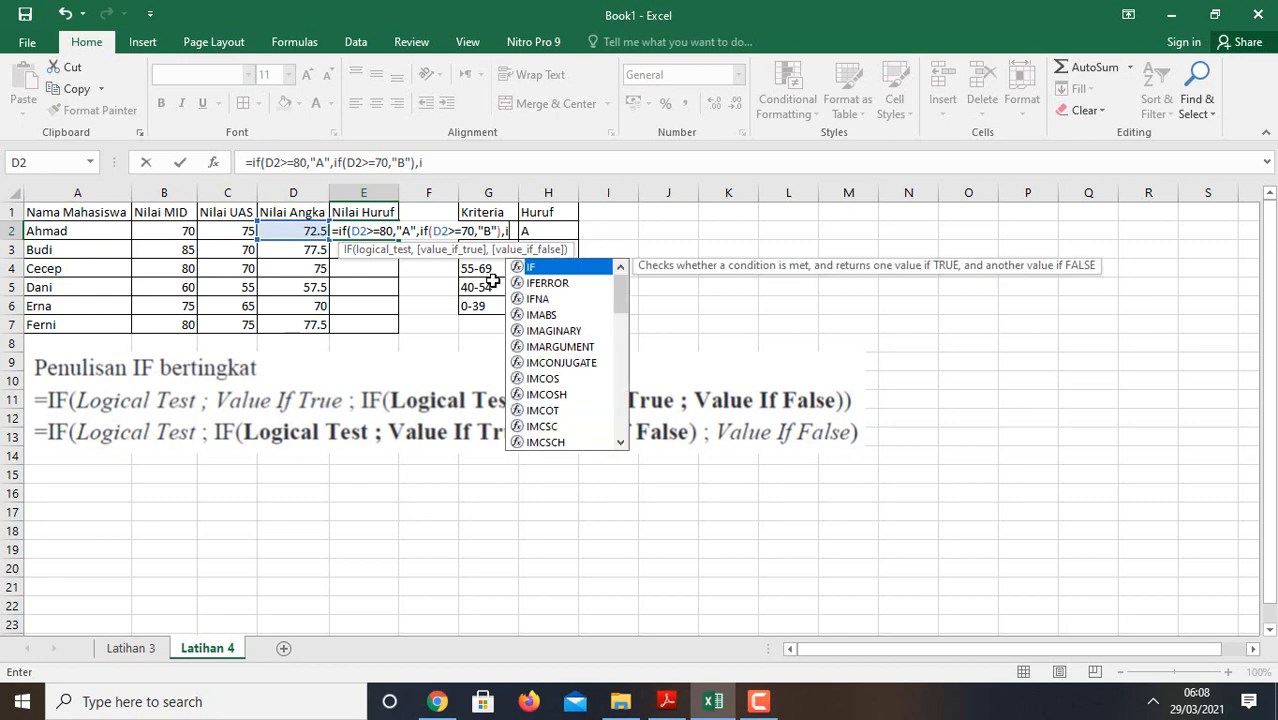
{"action": "type", "text": "("}
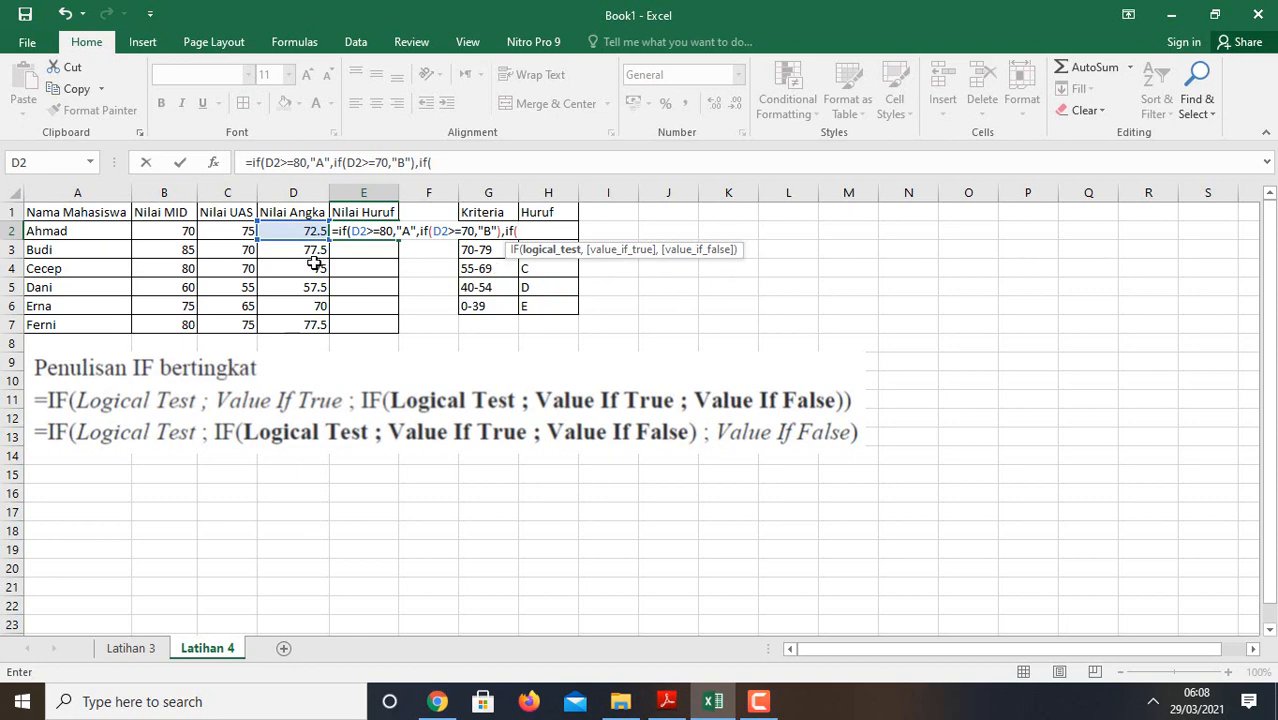
{"action": "left_click", "coordinate": [300, 231]}
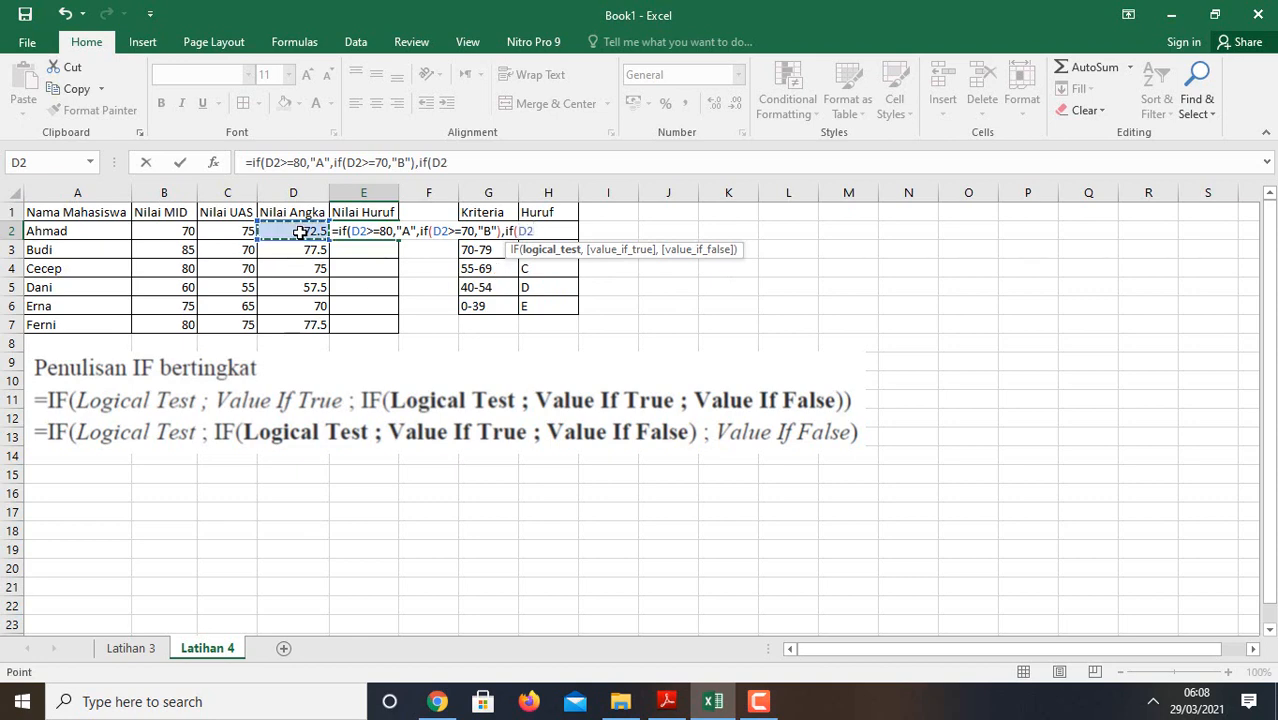
{"action": "type", "text": ">=55,"}
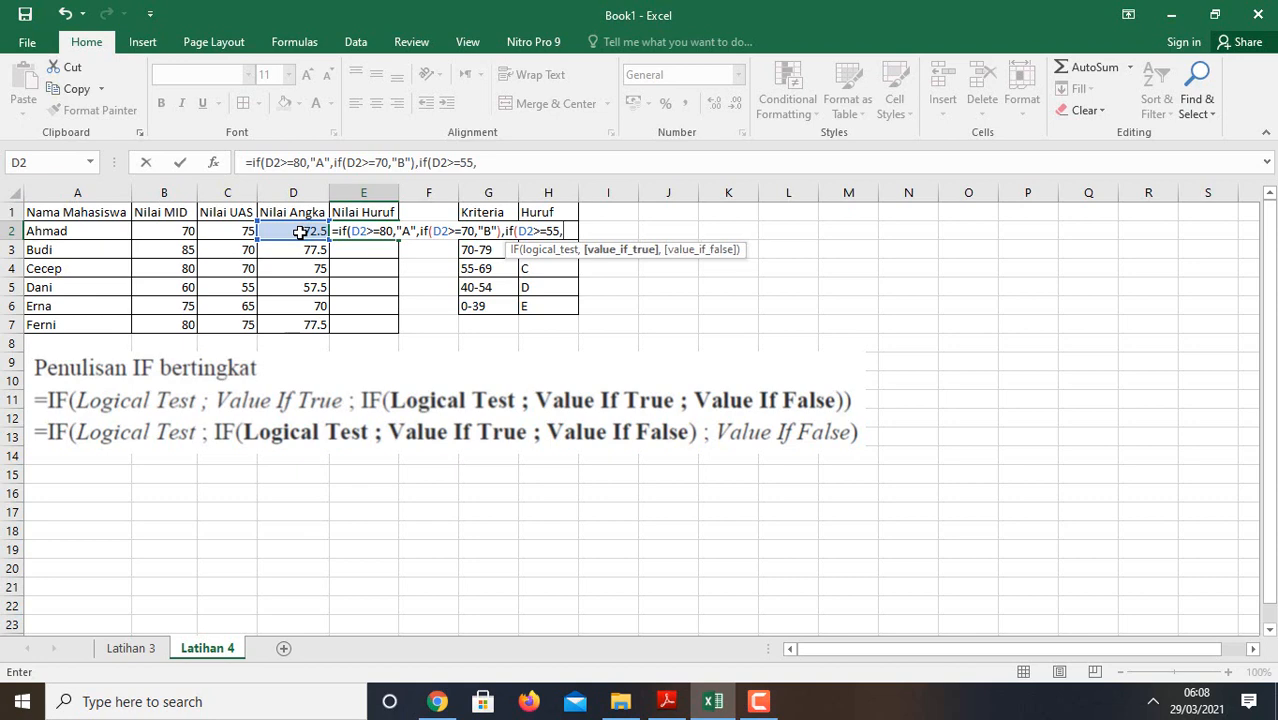
{"action": "type", "text": "\"C\")"}
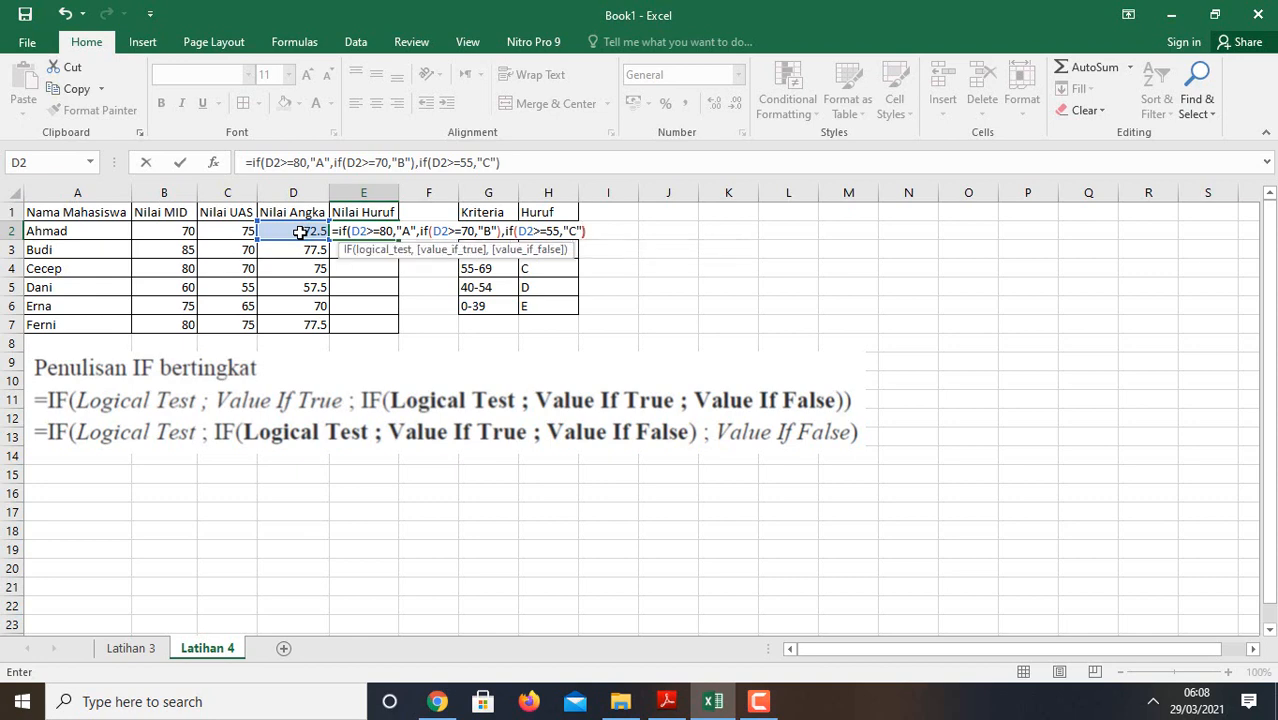
Append the D grade condition if(D2>=49,"D") to the E2 formula, with its own closing parenthesis.
{"action": "type", "text": ",if"}
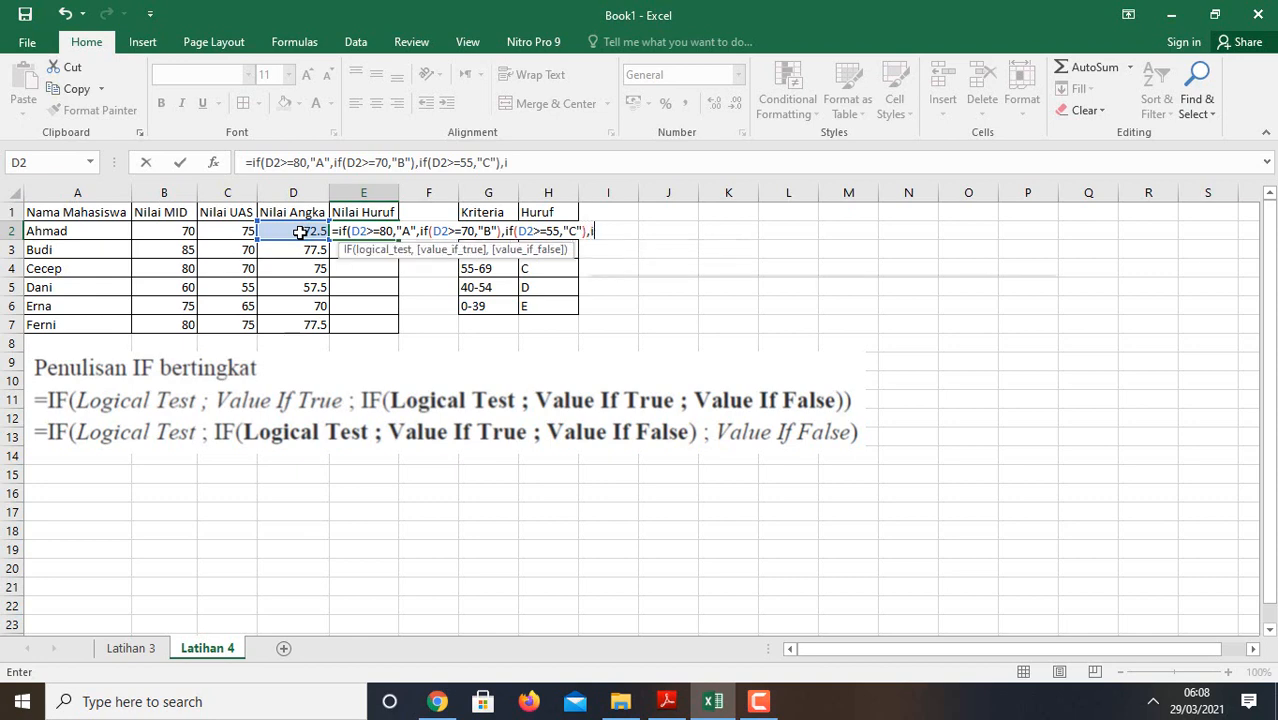
{"action": "type", "text": "("}
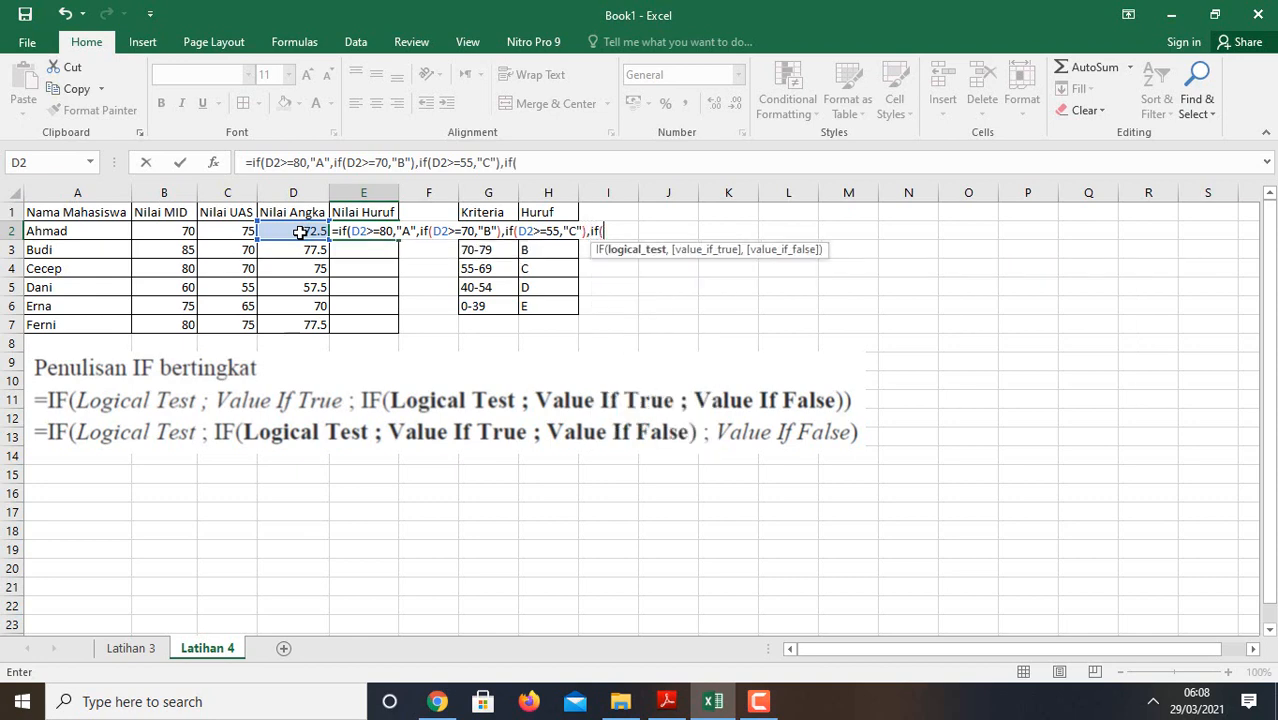
{"action": "left_click", "coordinate": [300, 231]}
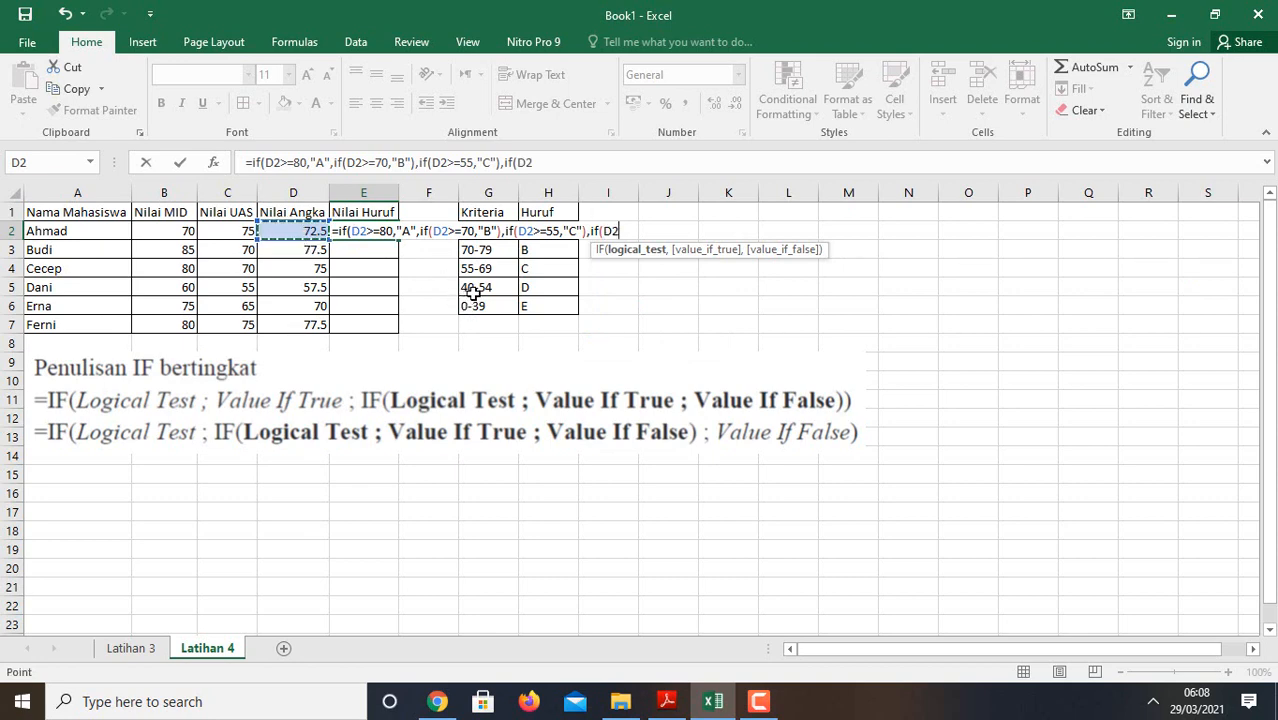
{"action": "type", "text": ">=49"}
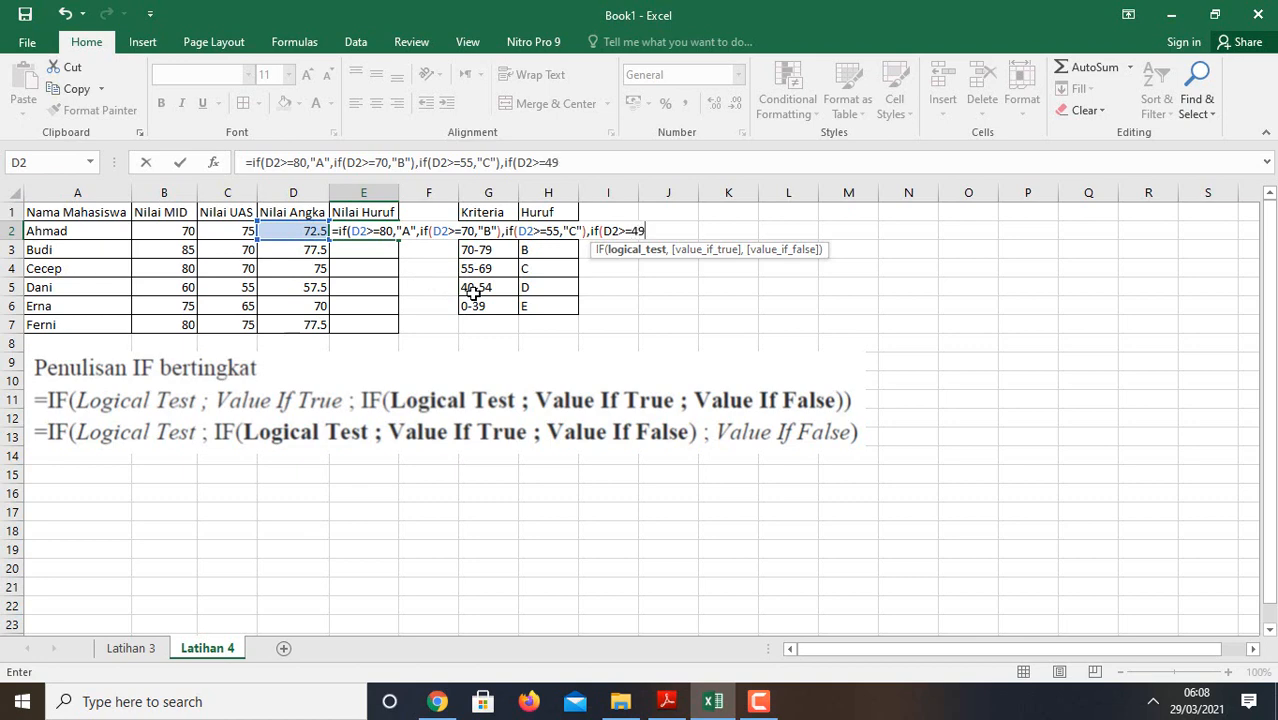
{"action": "type", "text": ","}
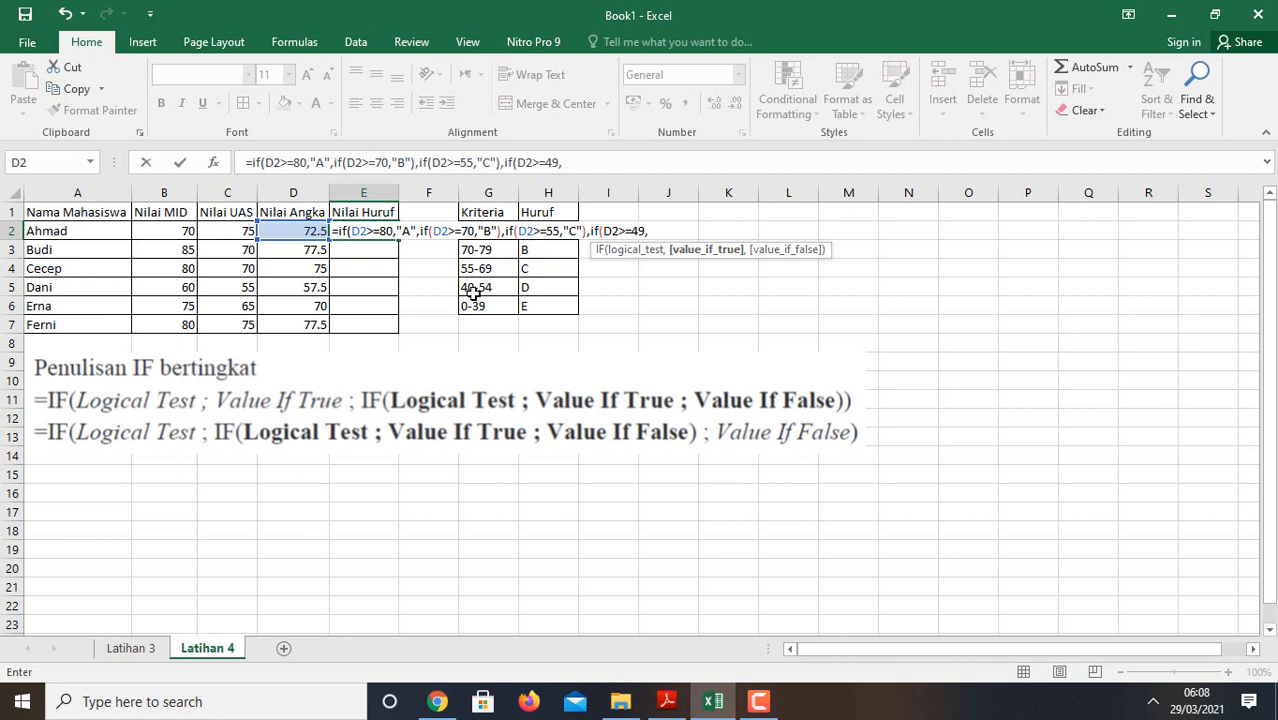
{"action": "type", "text": "\"D\")"}
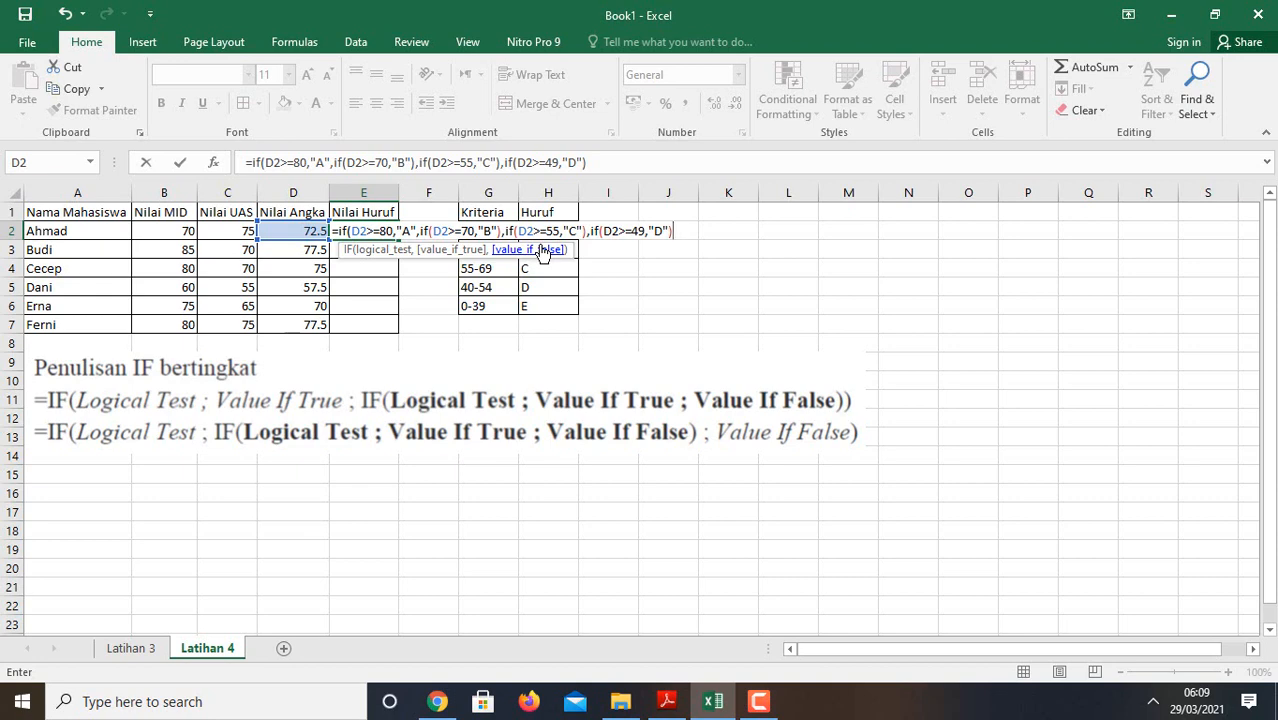
Add "E" as the final result with four closing parentheses and try to enter the E2 formula.
{"action": "type", "text": ",\"E\")"}
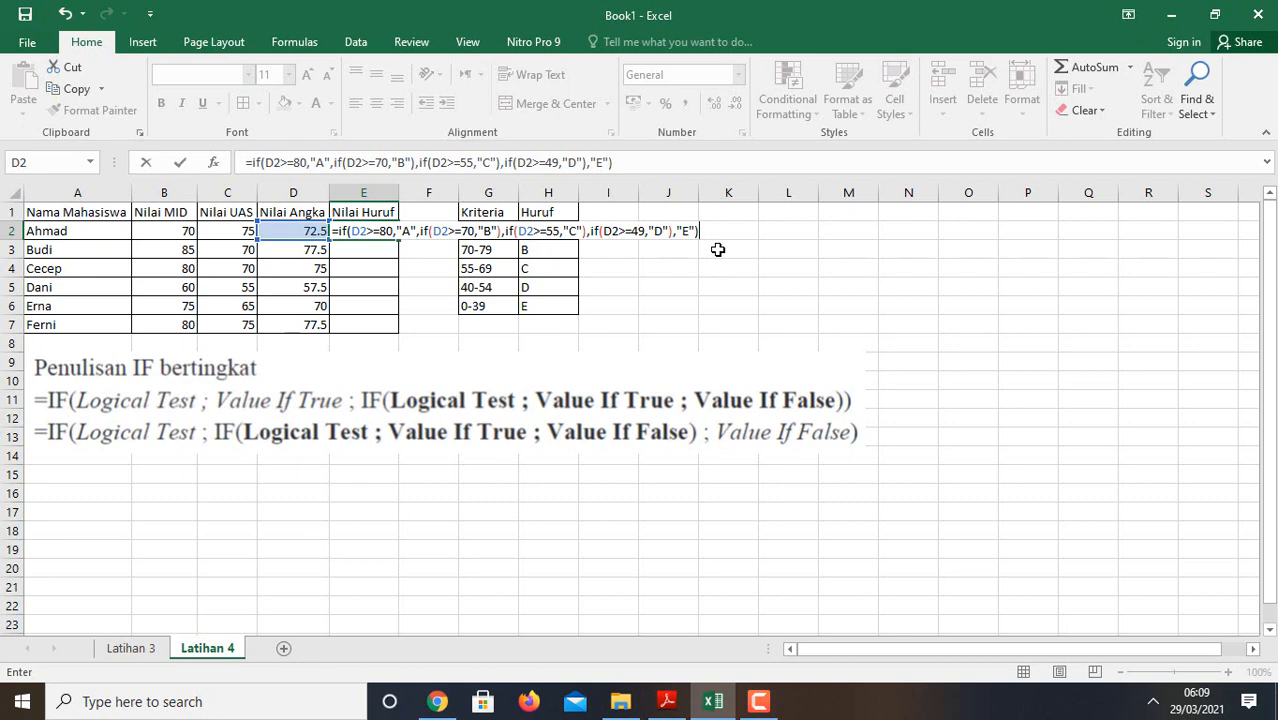
{"action": "type", "text": ")))"}
{"action": "key", "text": "Return"}
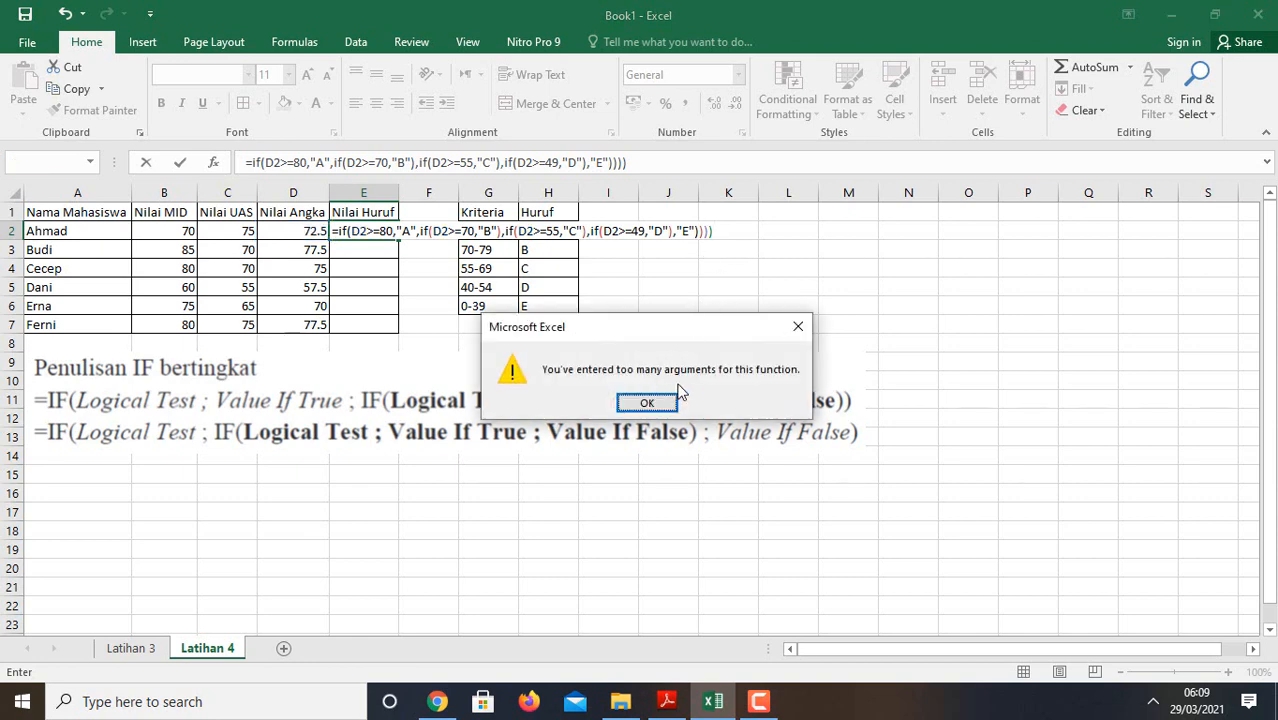
{"action": "left_click", "coordinate": [662, 405]}
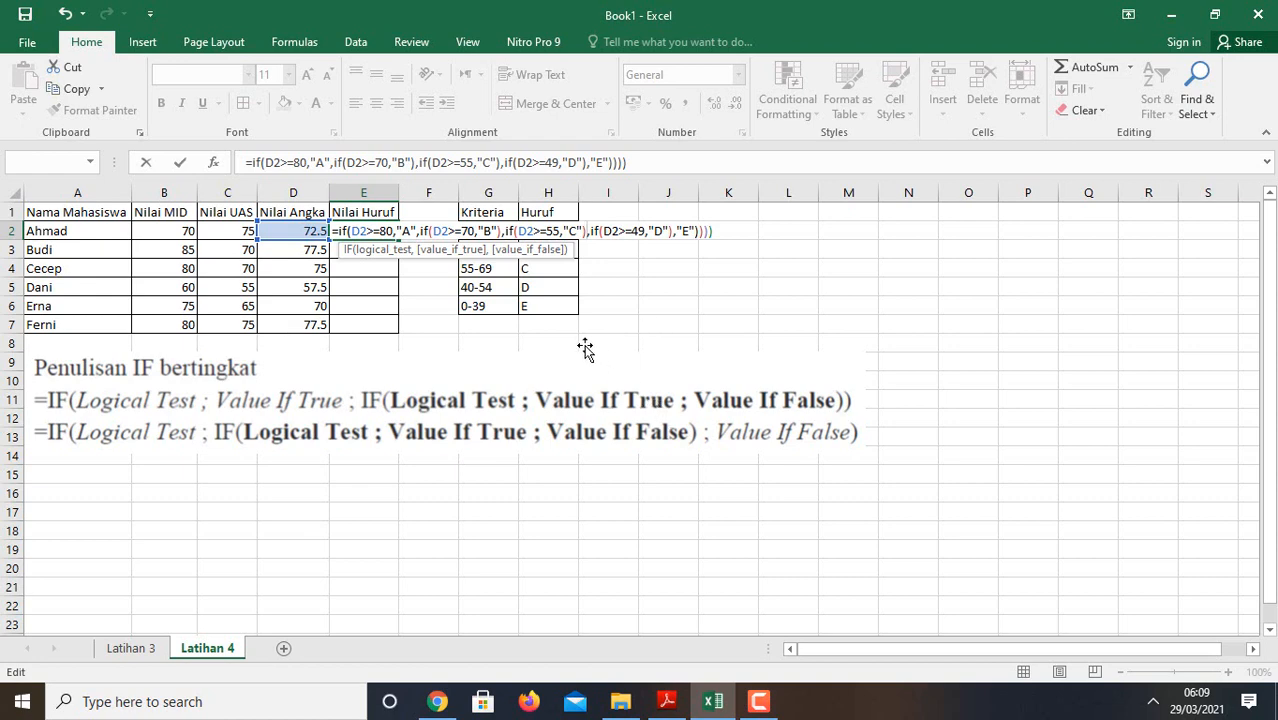
Remove the premature closing parentheses after "B", "C" and "D" in the E2 formula.
{"action": "left_click", "coordinate": [502, 232]}
{"action": "key", "text": "BackSpace"}
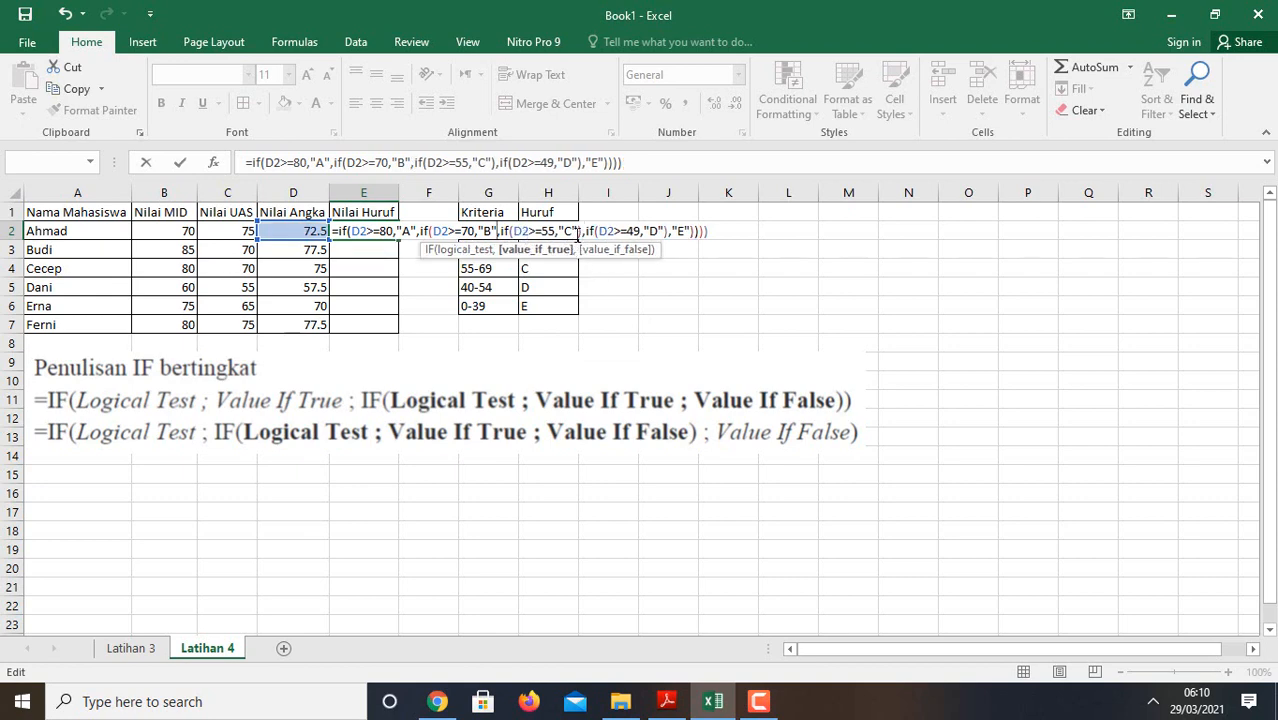
{"action": "left_click", "coordinate": [582, 232]}
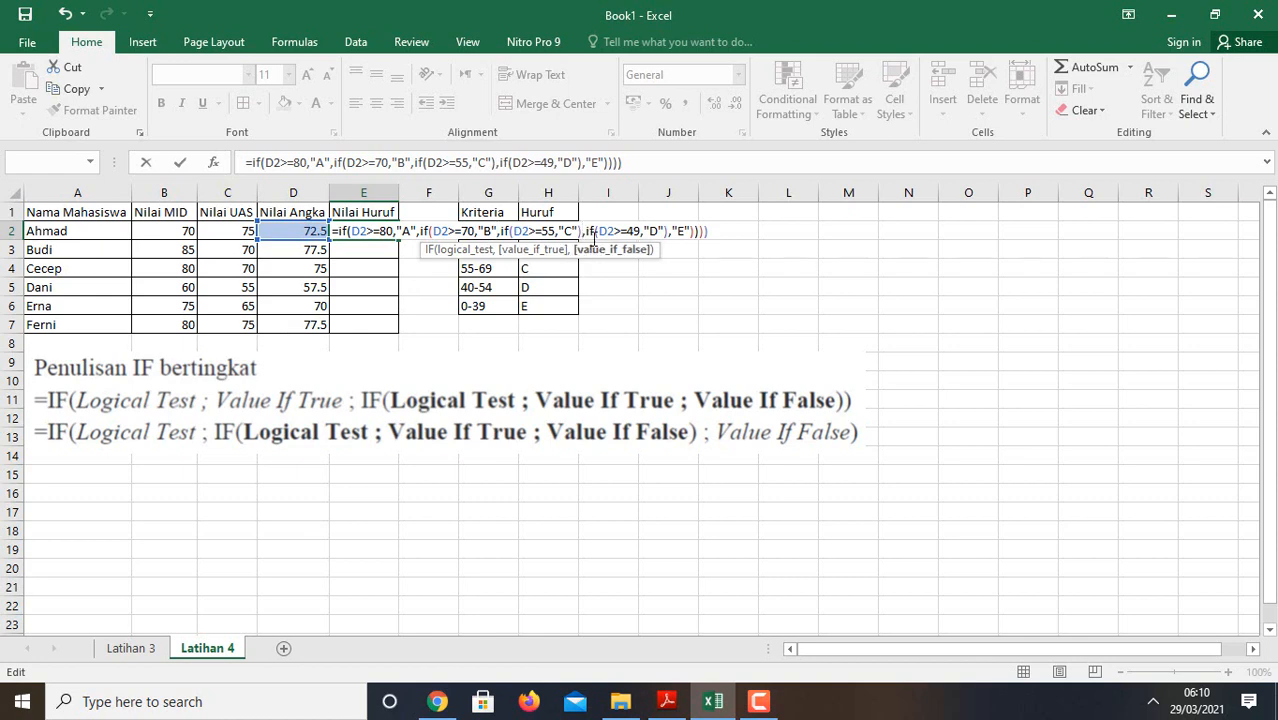
{"action": "key", "text": "BackSpace"}
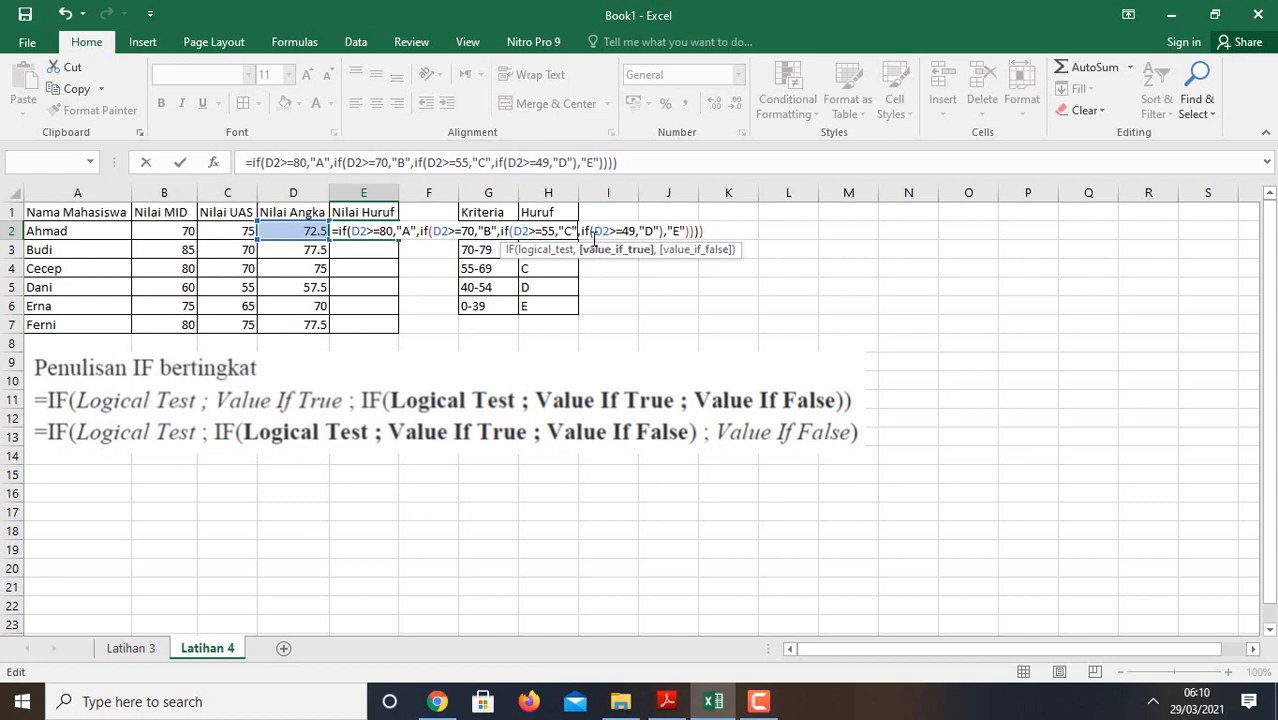
{"action": "left_click", "coordinate": [660, 232]}
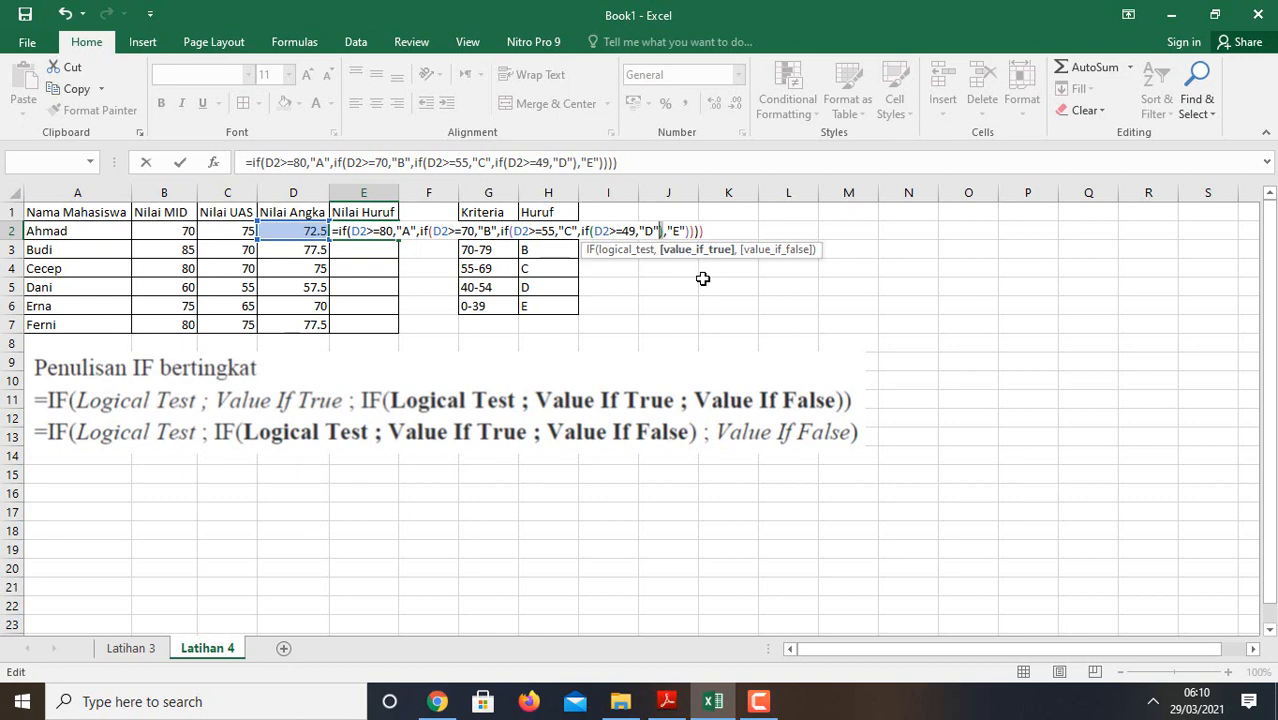
{"action": "key", "text": "Delete"}
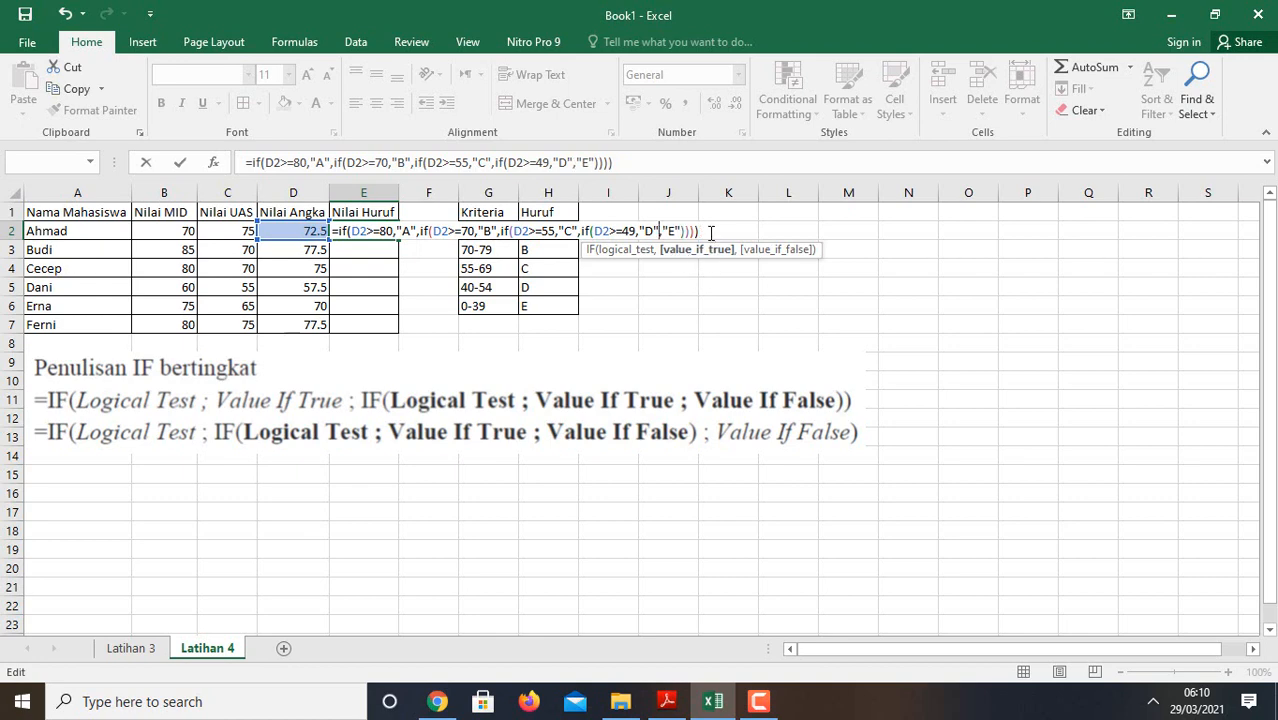
Enter the corrected nested IF formula in E2 and copy it down through E7.
{"action": "left_click", "coordinate": [711, 231]}
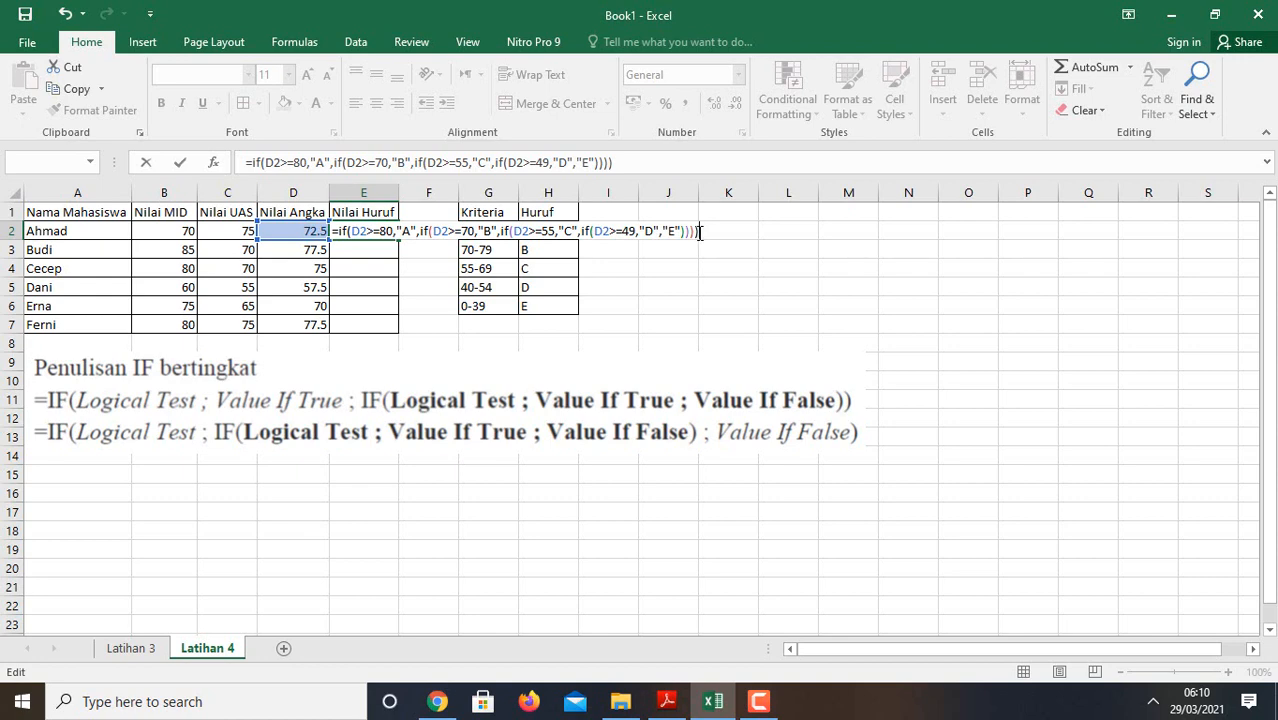
{"action": "key", "text": "Return"}
{"action": "left_click", "coordinate": [387, 237]}
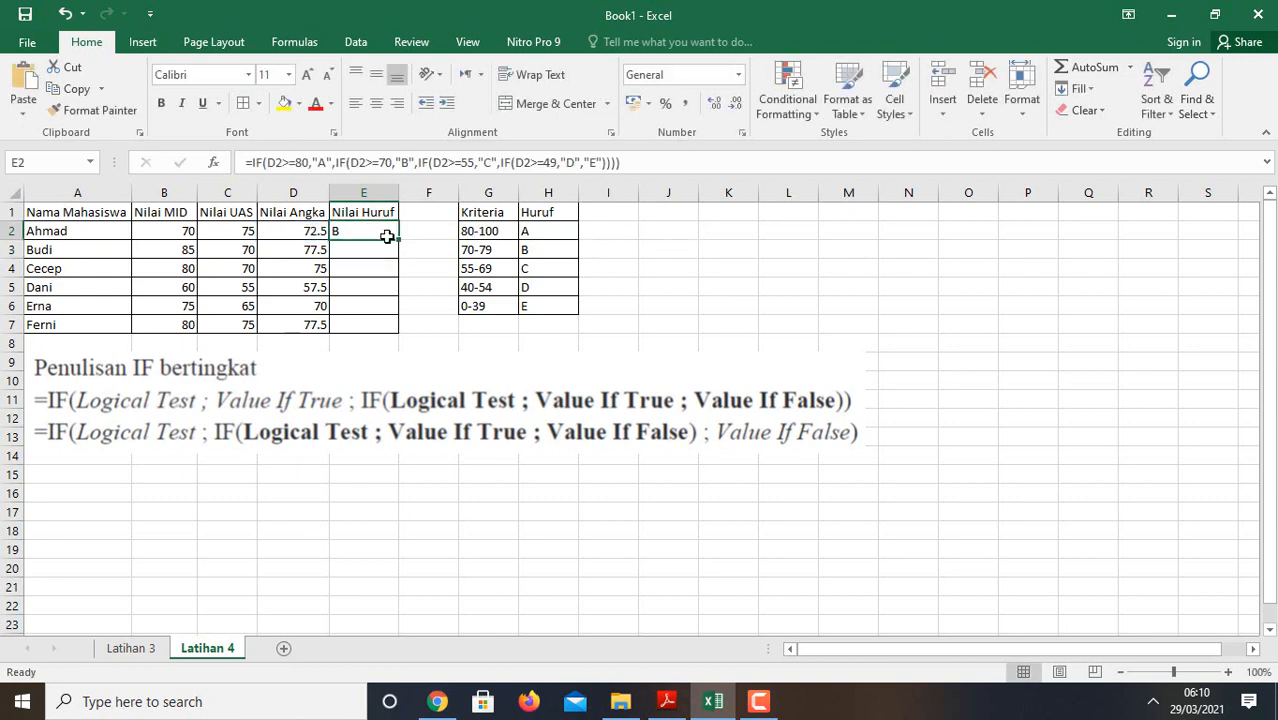
{"action": "left_click_drag", "start_coordinate": [398, 240], "coordinate": [405, 330]}
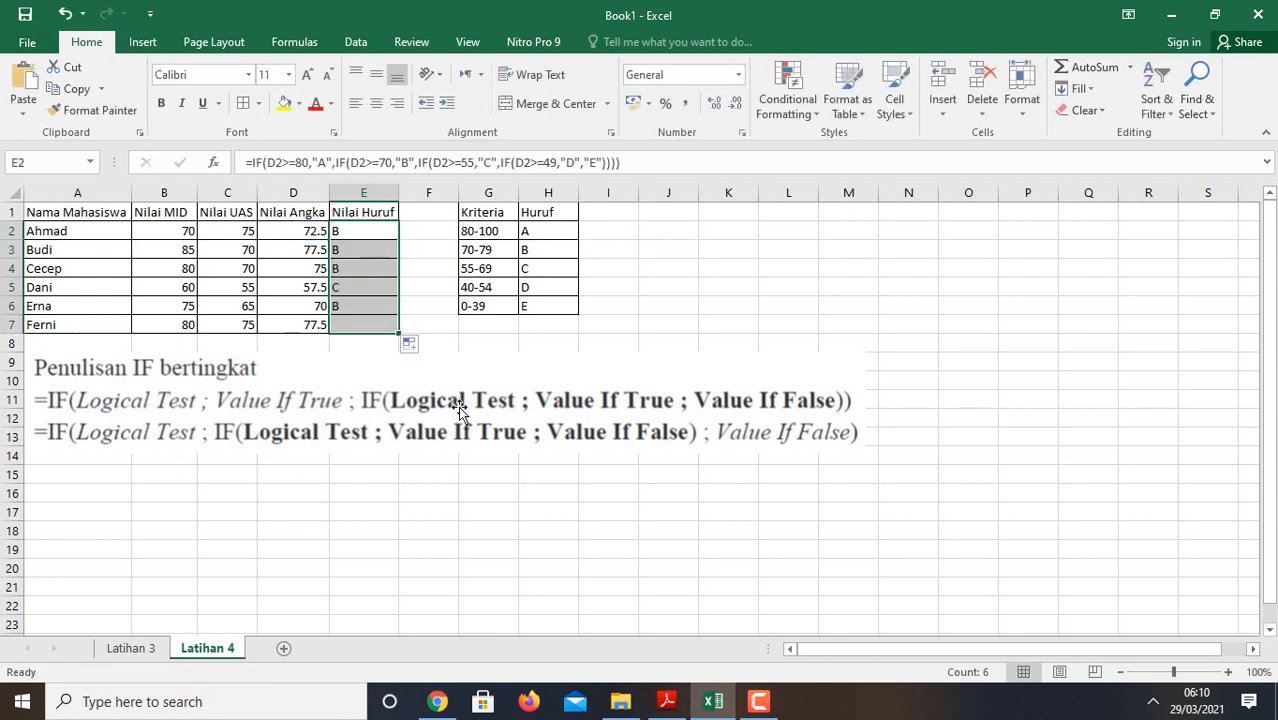
Review the formula in E2, and clear the Nilai Huruf cells E2:E7.
{"action": "left_click", "coordinate": [366, 228]}
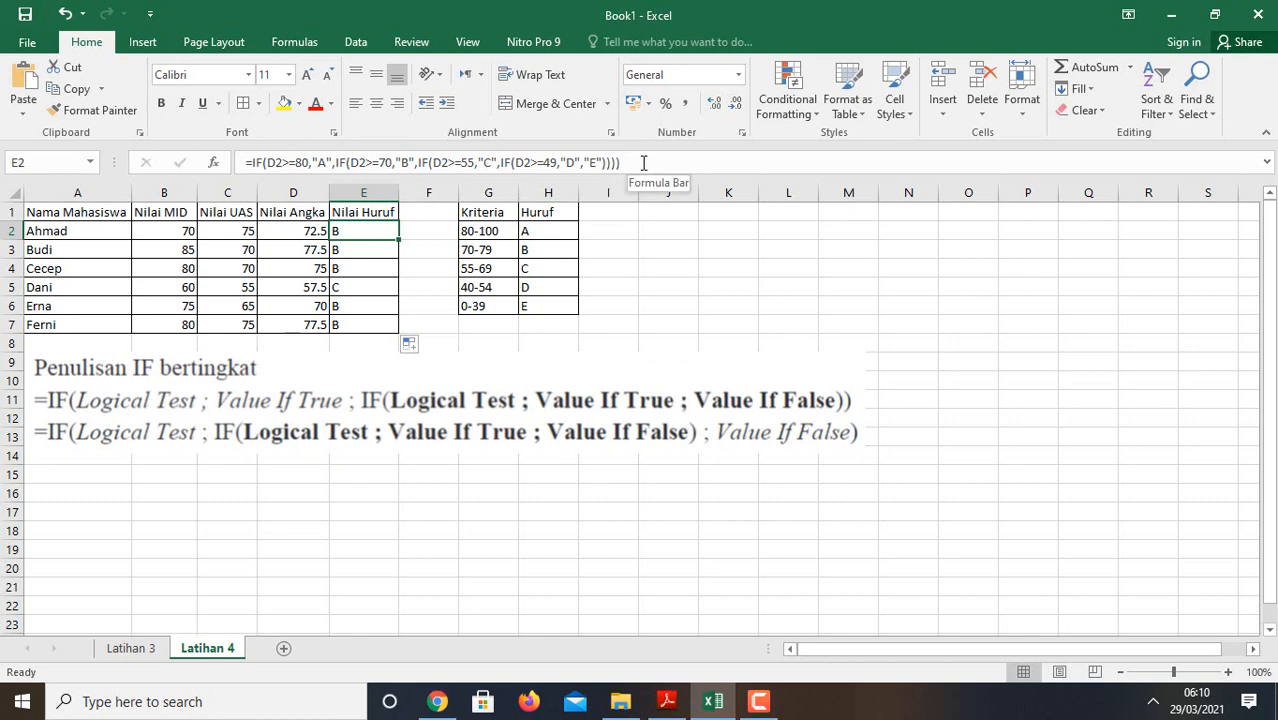
{"action": "left_click_drag", "start_coordinate": [345, 229], "coordinate": [356, 325]}
{"action": "key", "text": "Delete"}
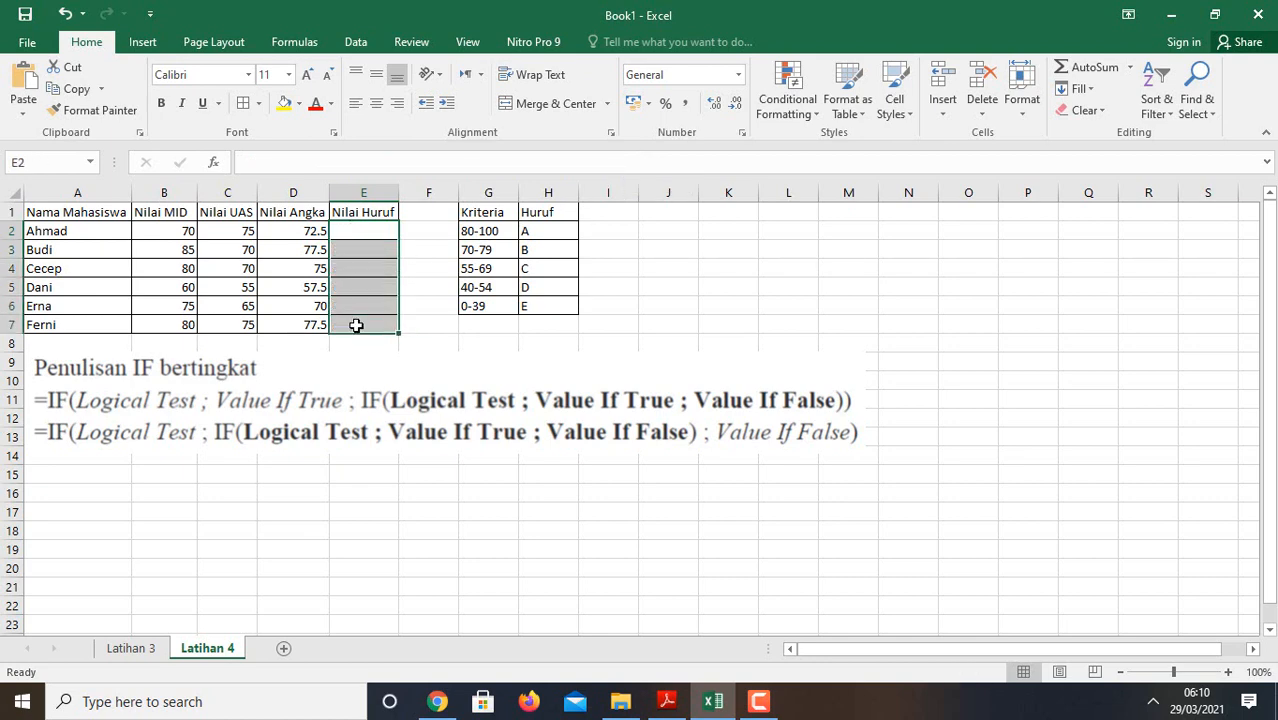
Start the Nilai Huruf formula again in E2 with the A grade condition: =IF(D2>=80,"A",.
{"action": "left_click", "coordinate": [360, 237]}
{"action": "type", "text": "="}
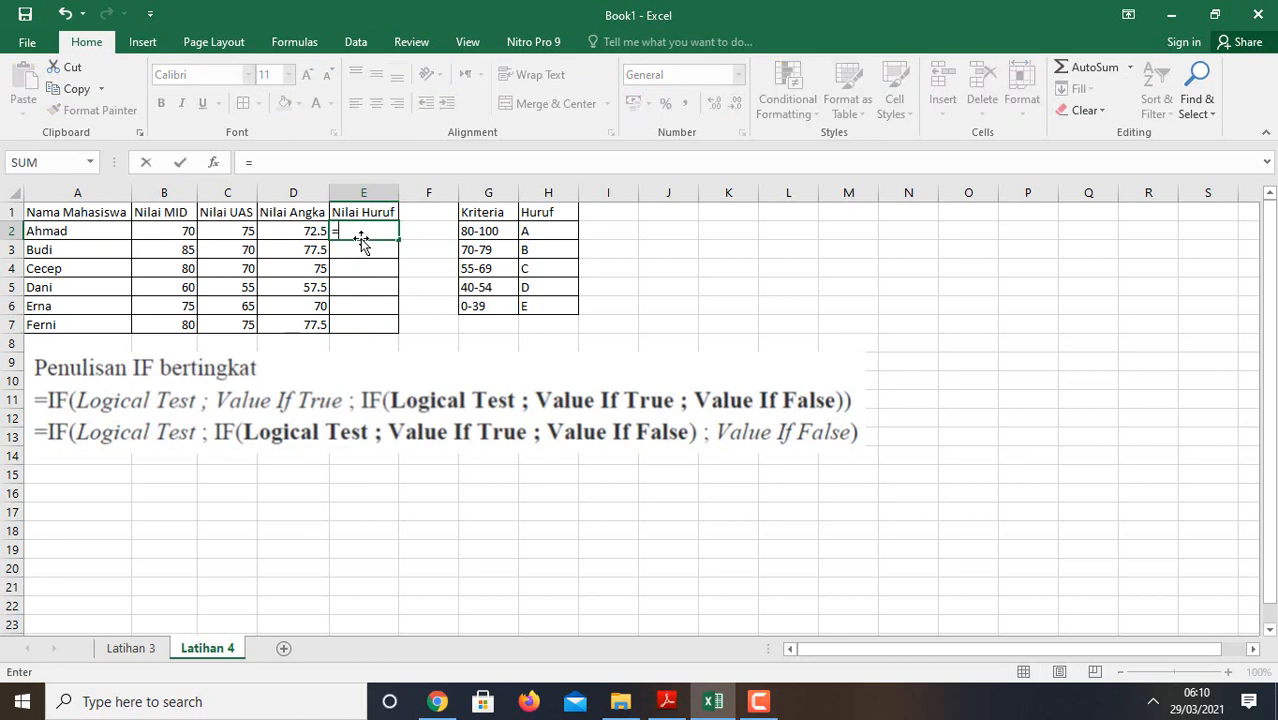
{"action": "type", "text": "if"}
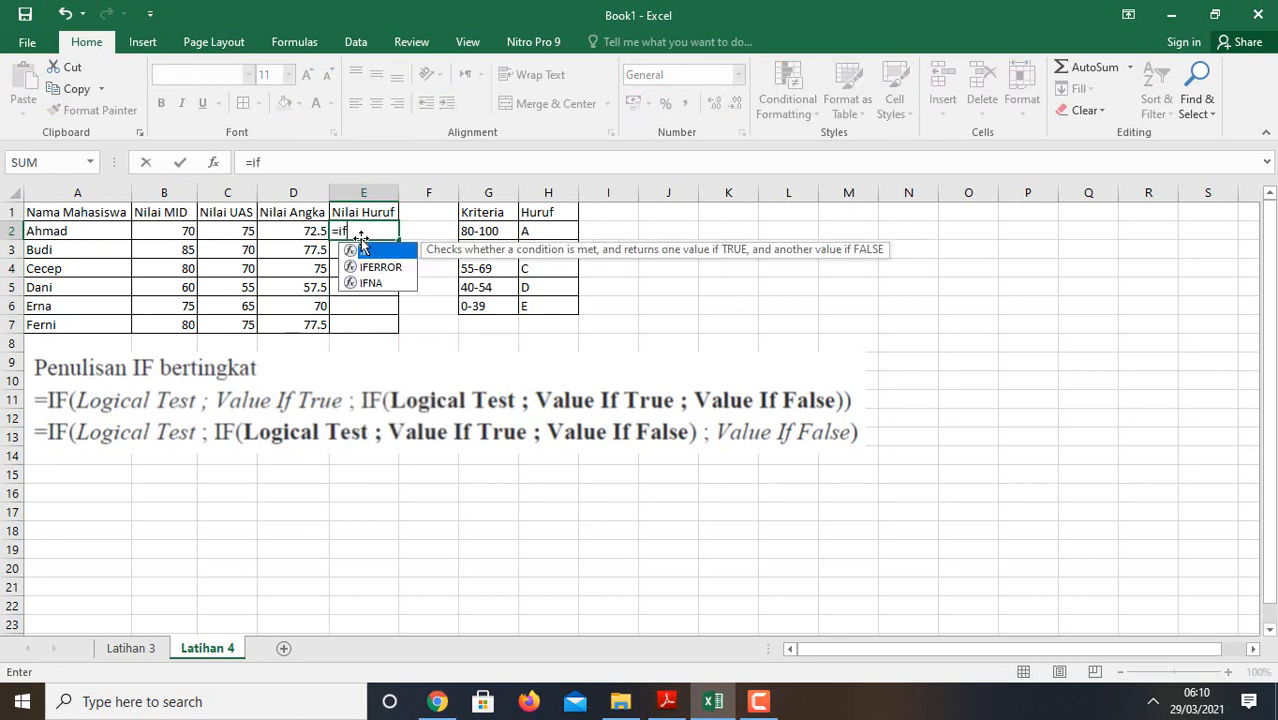
{"action": "double_click", "coordinate": [382, 252]}
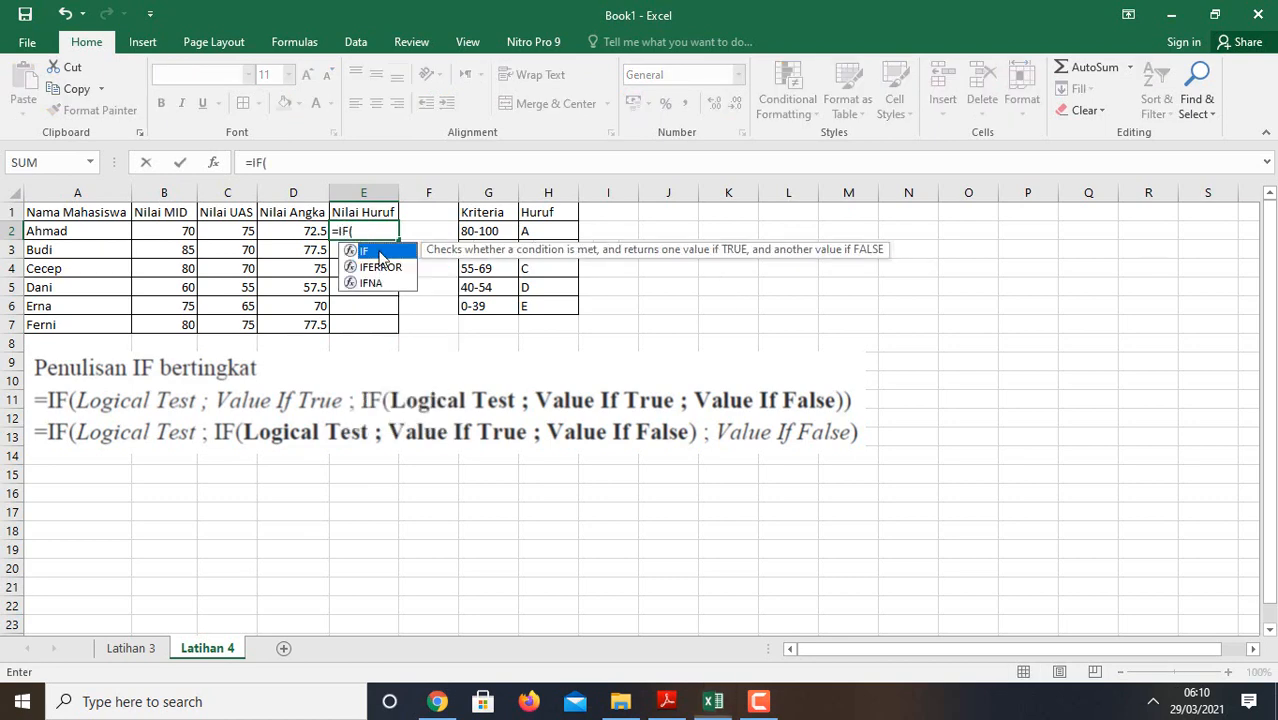
{"action": "left_click", "coordinate": [313, 233]}
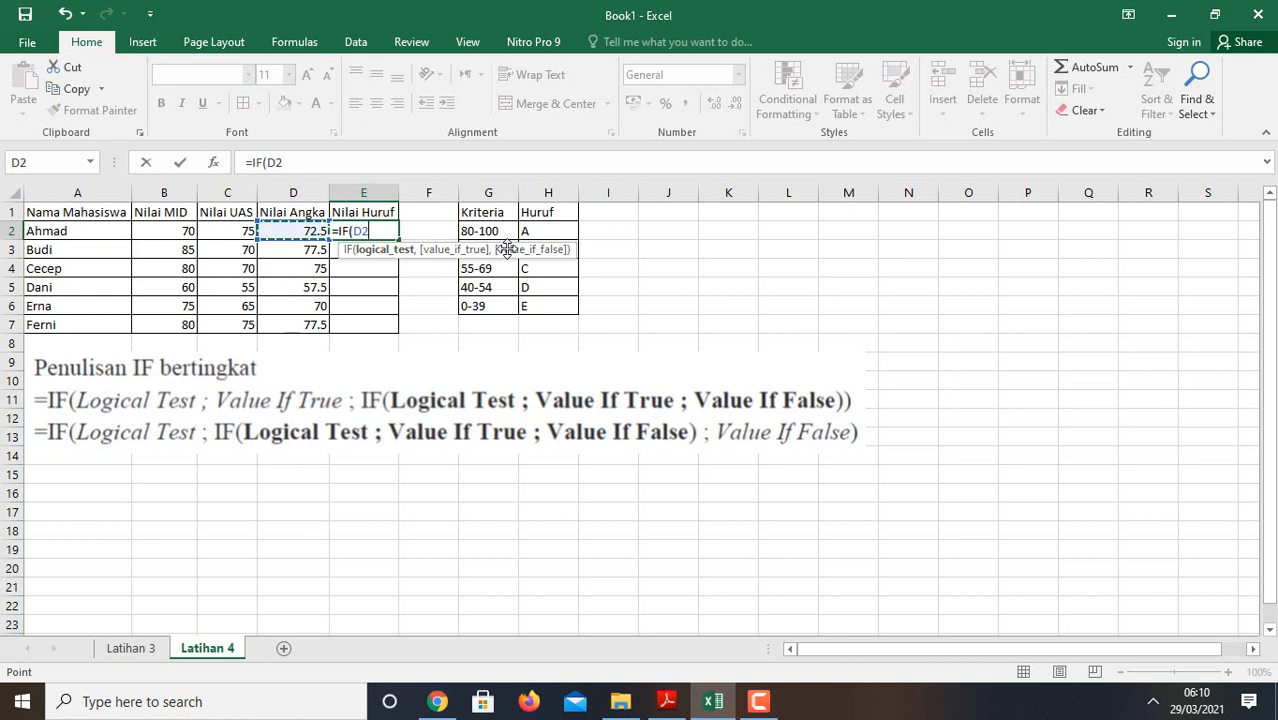
{"action": "type", "text": ">=80"}
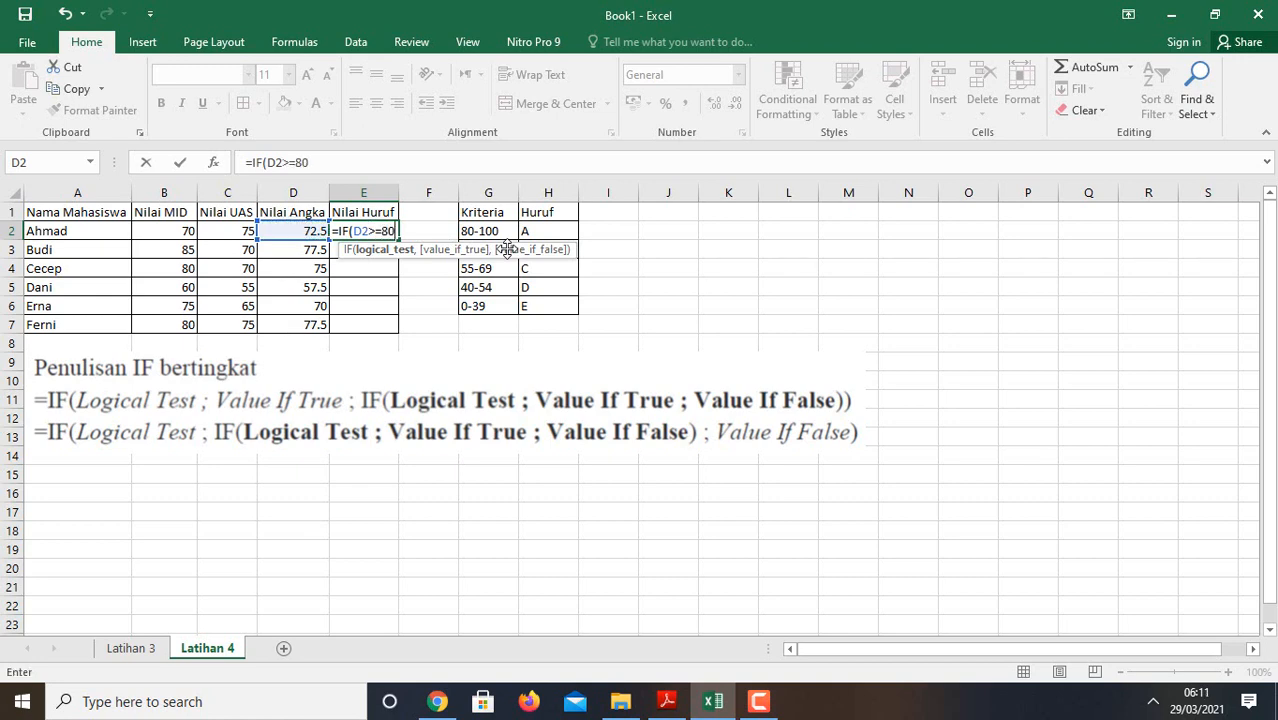
{"action": "type", "text": ",\"A"}
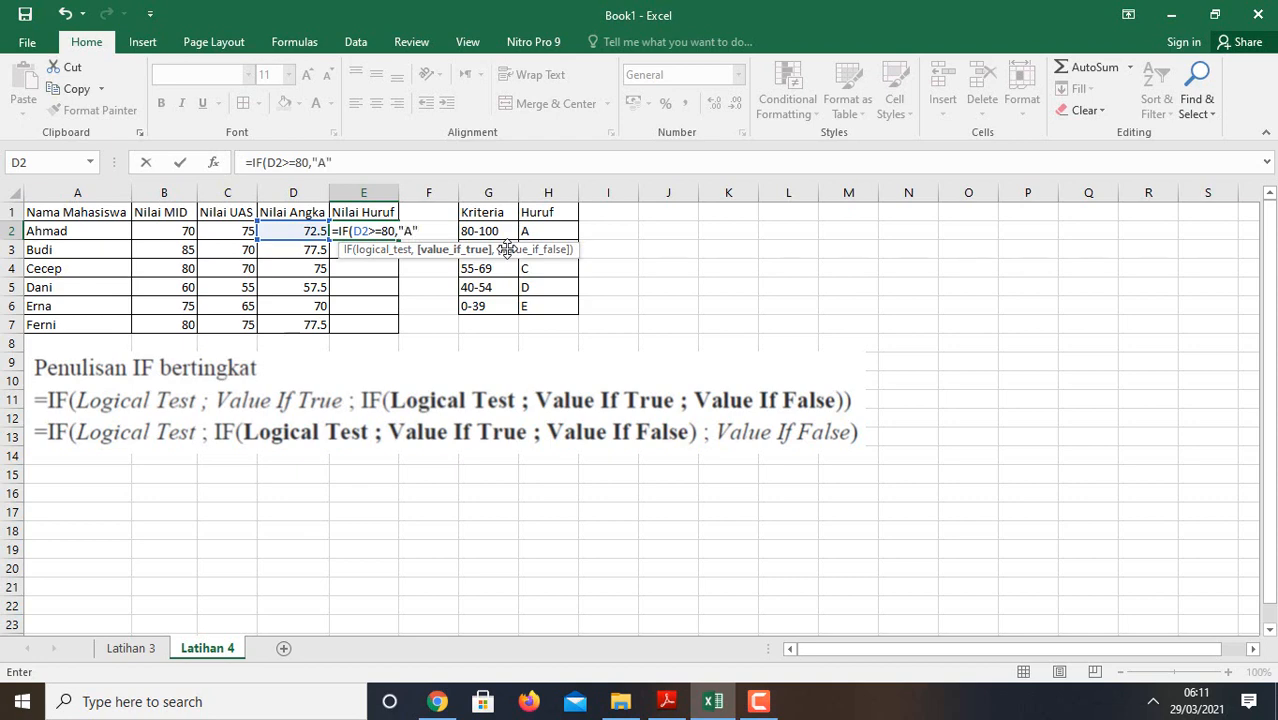
{"action": "type", "text": "\","}
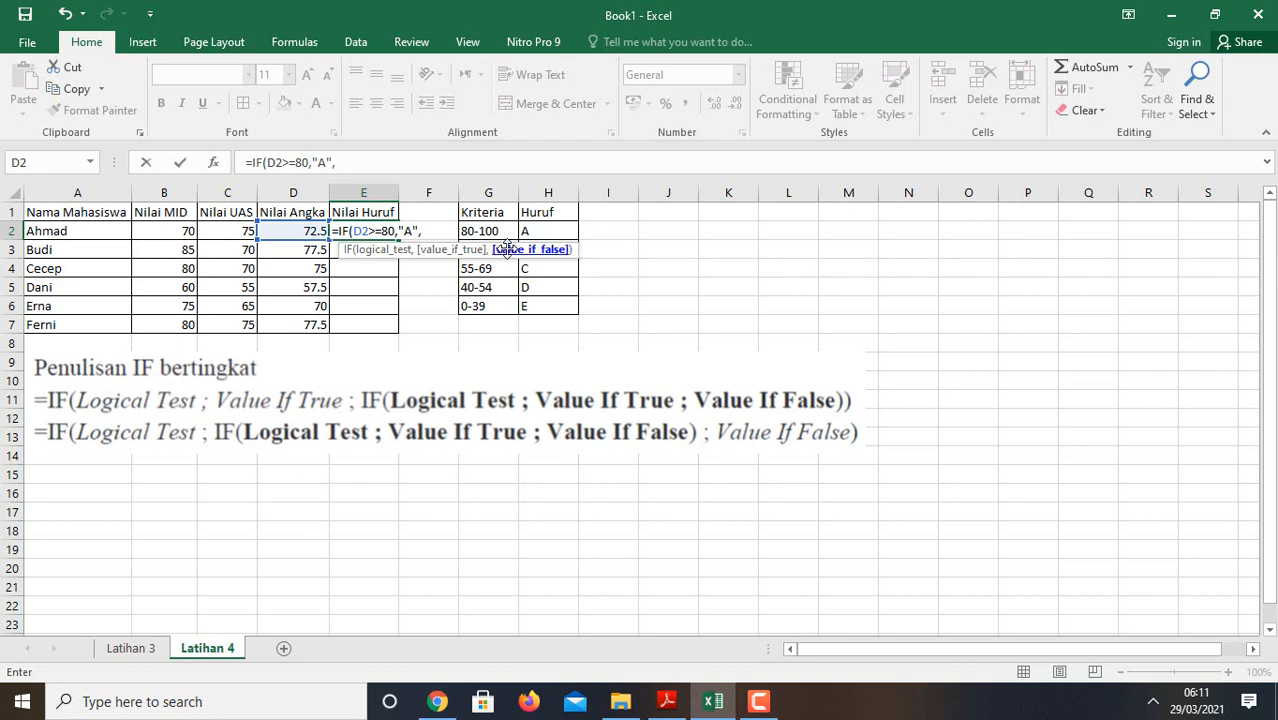
Nest the B grade condition if(D2>=70,"B" in the E2 formula, leaving its parenthesis open.
{"action": "type", "text": "if"}
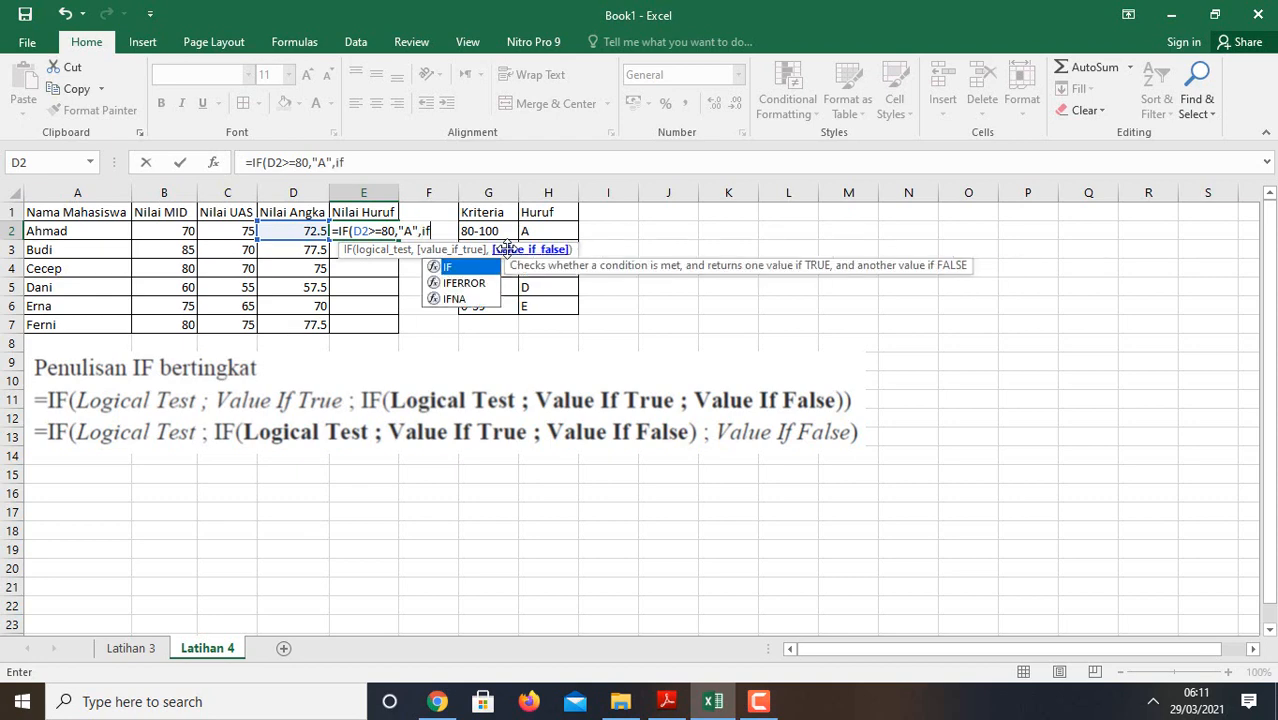
{"action": "type", "text": "("}
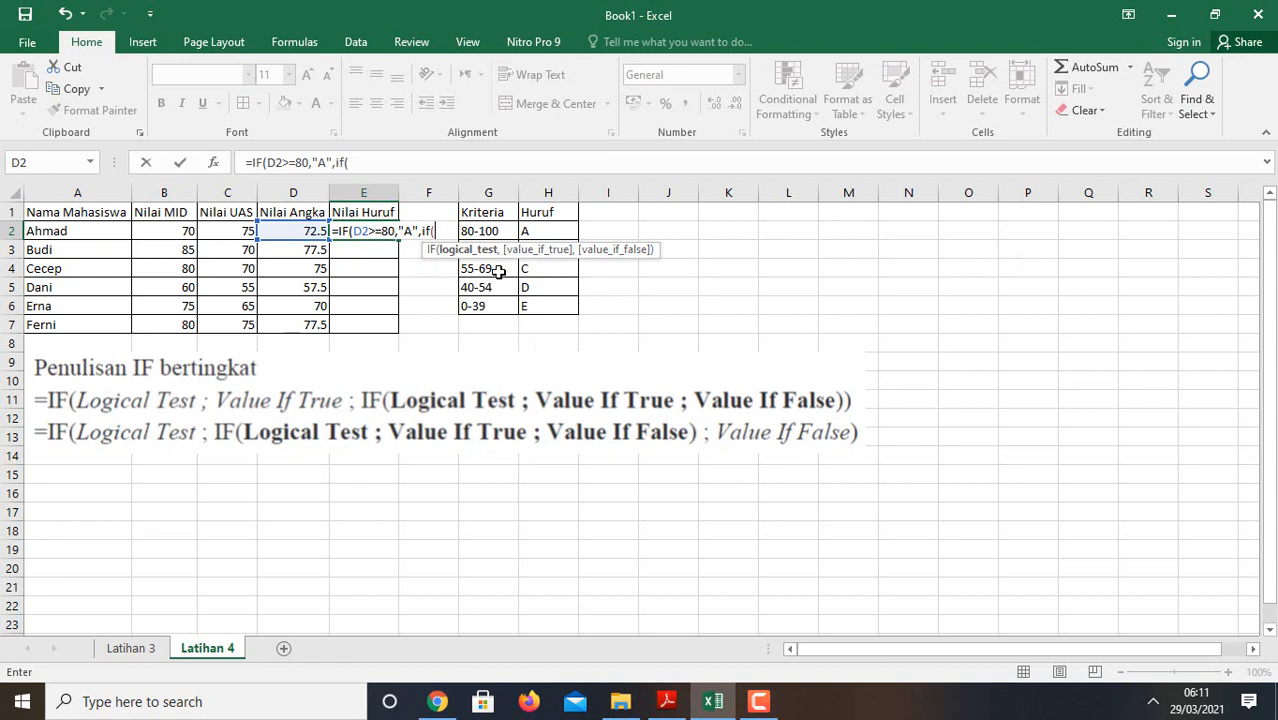
{"action": "left_click", "coordinate": [305, 238]}
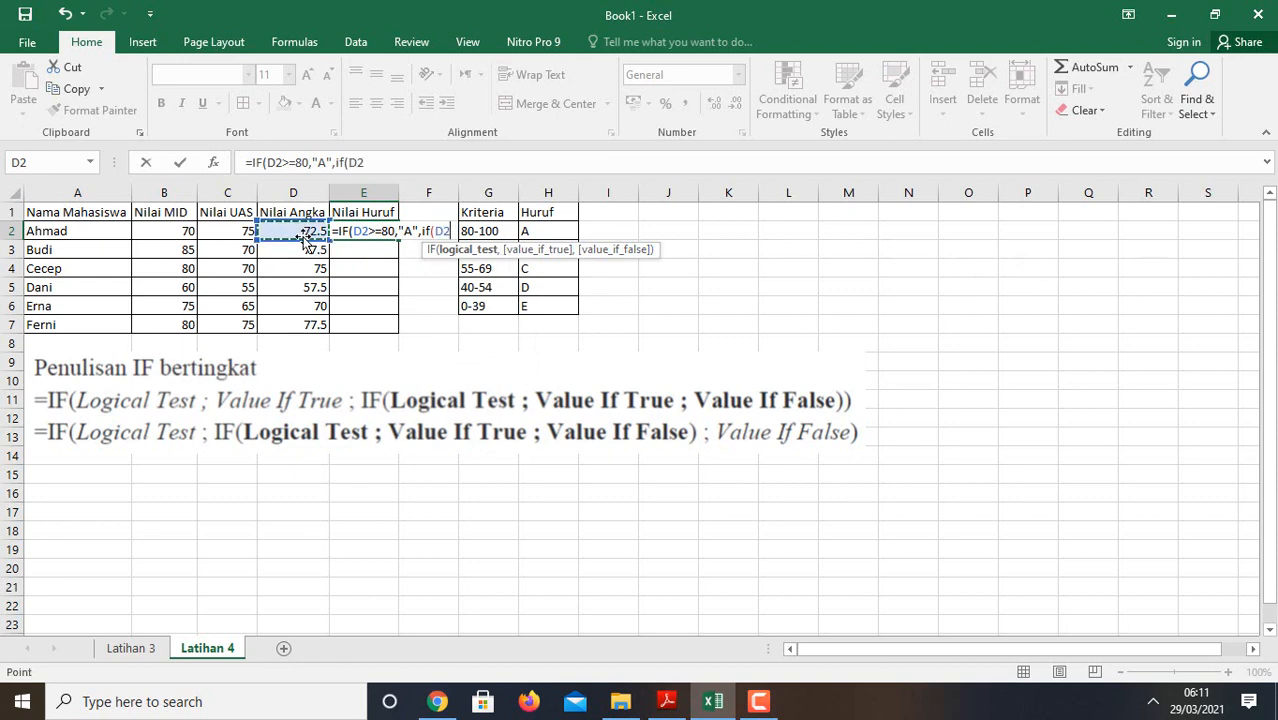
{"action": "type", "text": ">="}
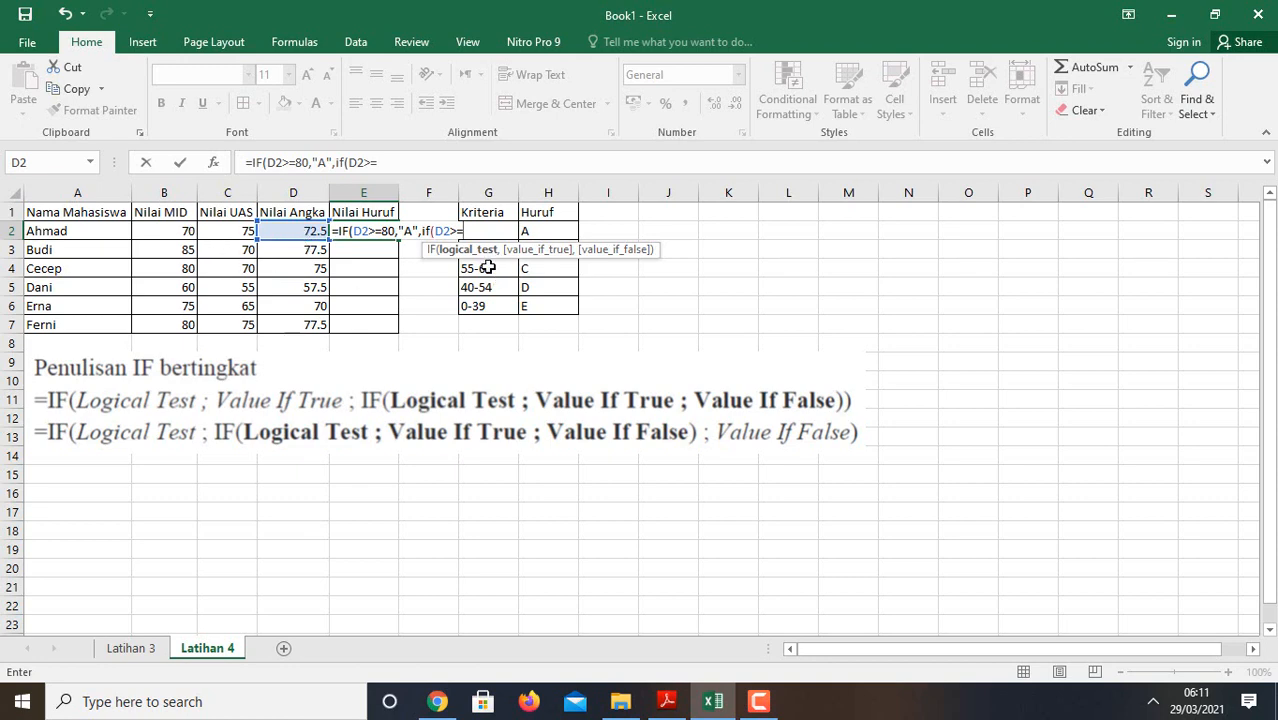
{"action": "type", "text": "70,"}
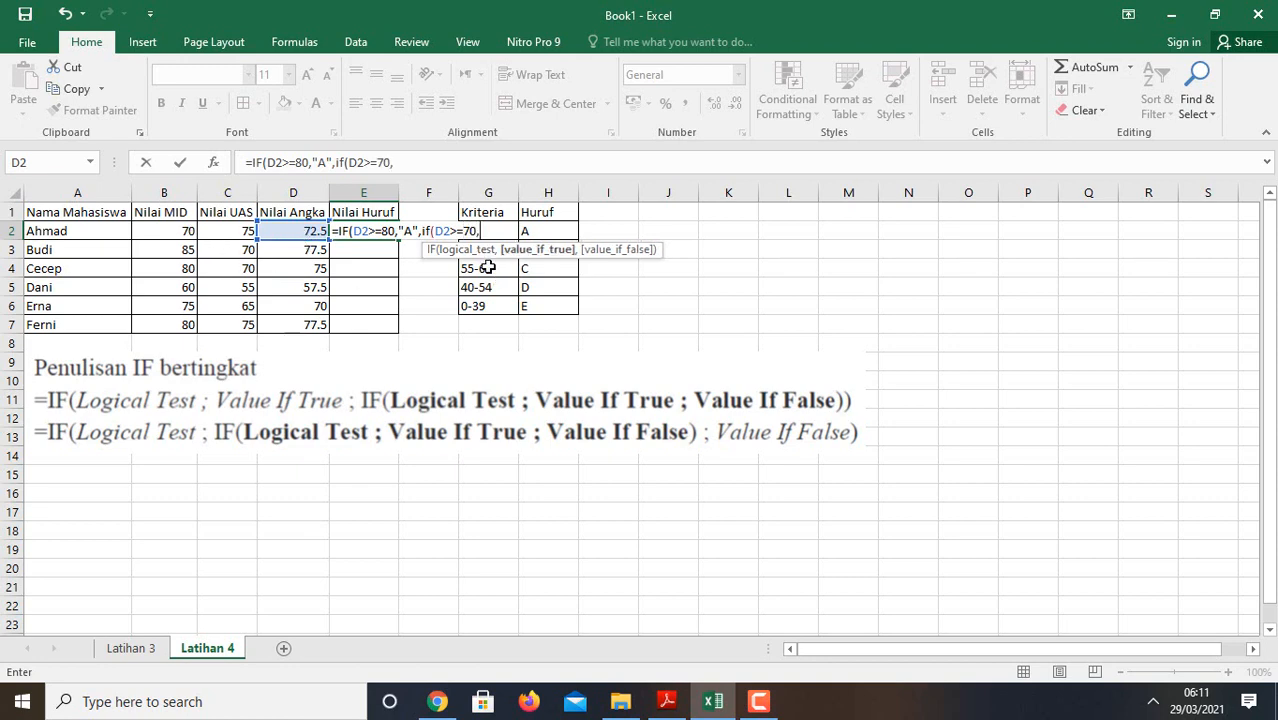
{"action": "type", "text": "\"B\""}
Nest the C grade condition if(D2>=55,"C" after the B grade in the E2 formula, leaving its parenthesis open.
{"action": "type", "text": ",if"}
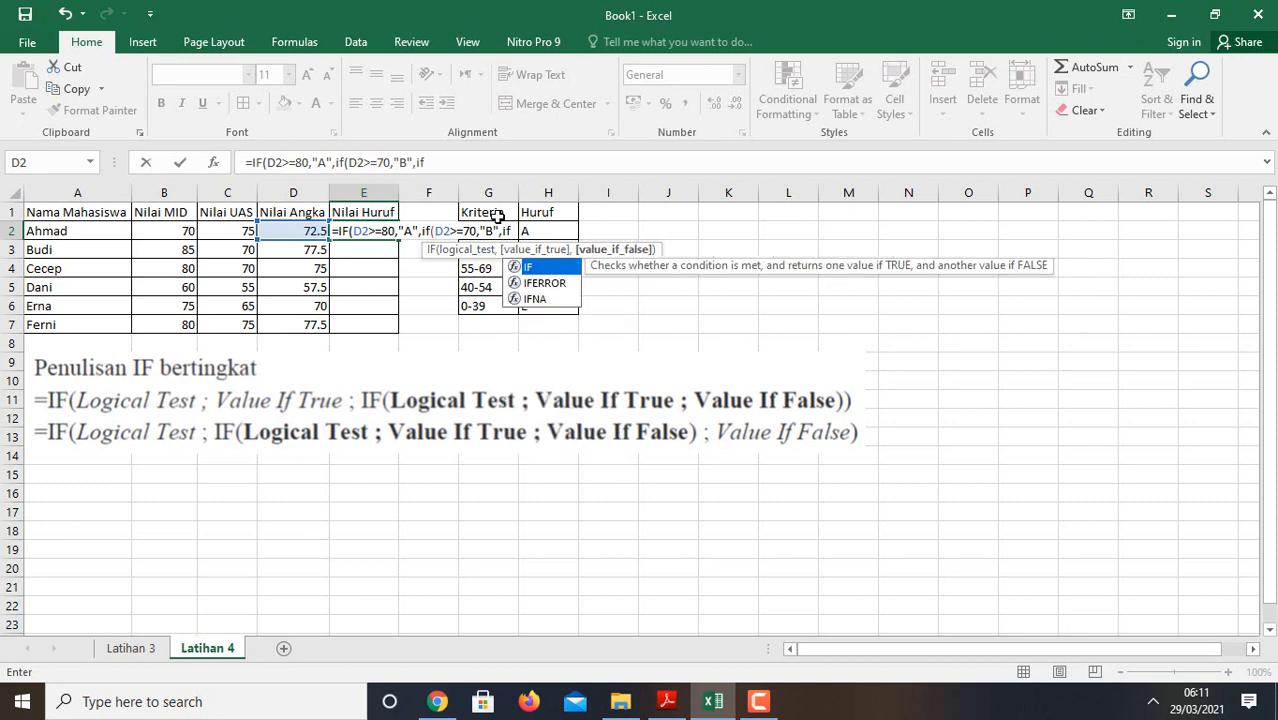
{"action": "type", "text": "("}
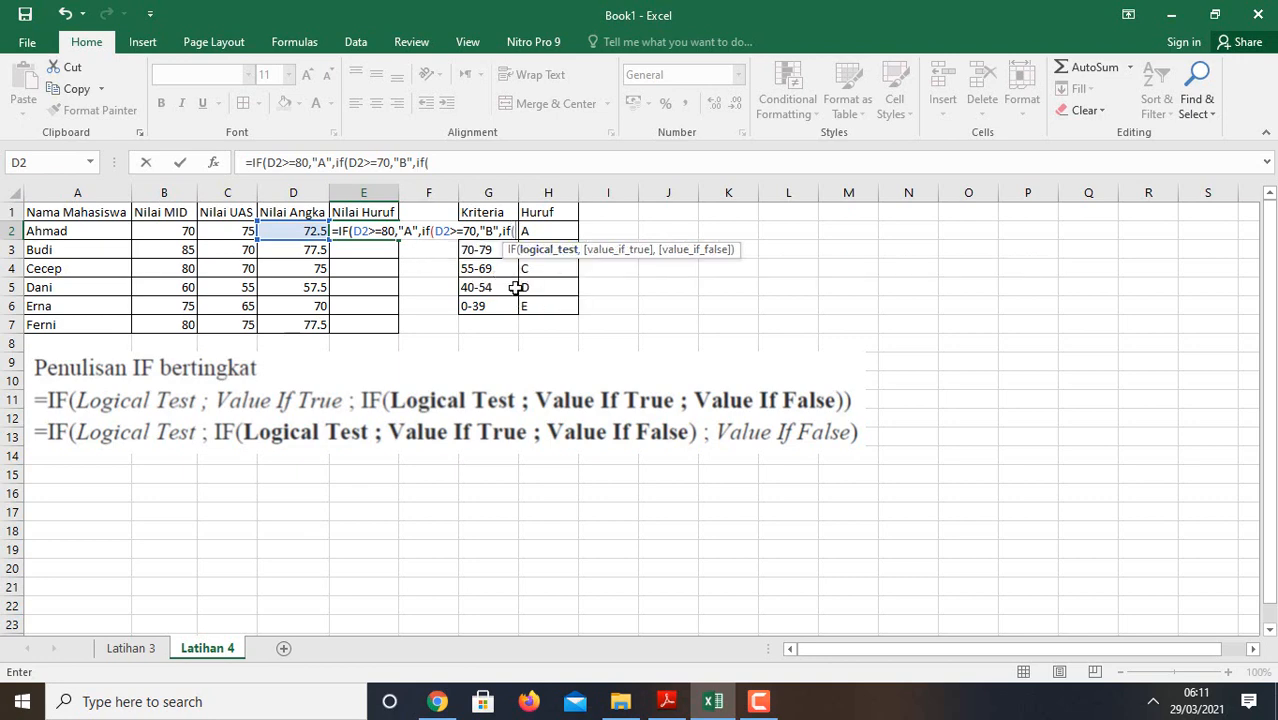
{"action": "left_click", "coordinate": [304, 231]}
{"action": "type", "text": ">"}
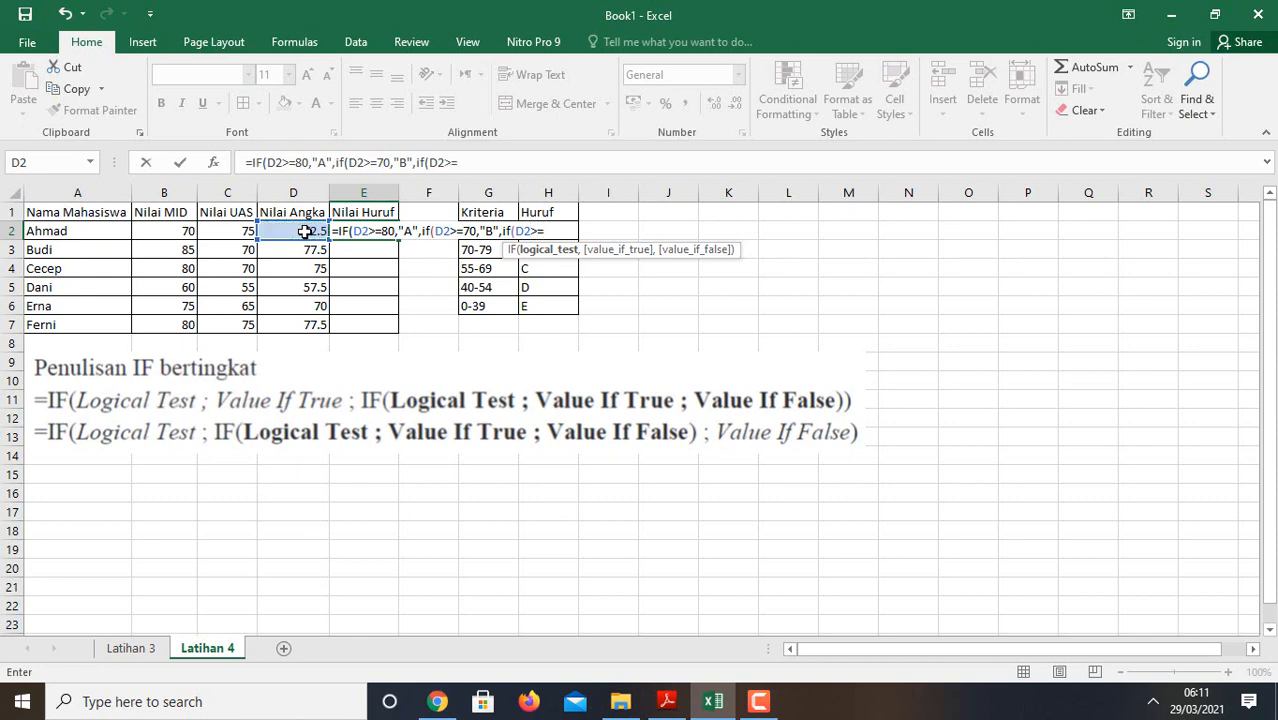
{"action": "type", "text": "=55"}
{"action": "type", "text": ",\"C\""}
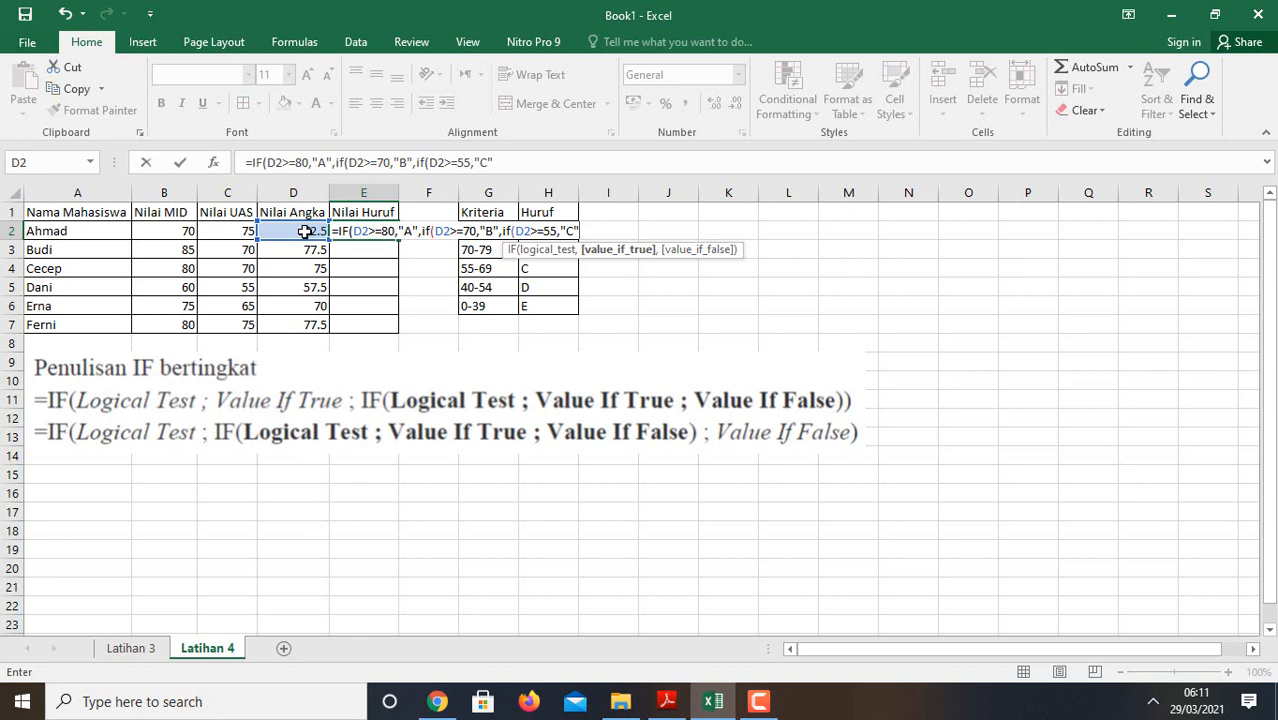
Nest the D grade condition if(D2>=40,"D", after the C grade in the E2 formula, leaving its parenthesis open.
{"action": "type", "text": ",if"}
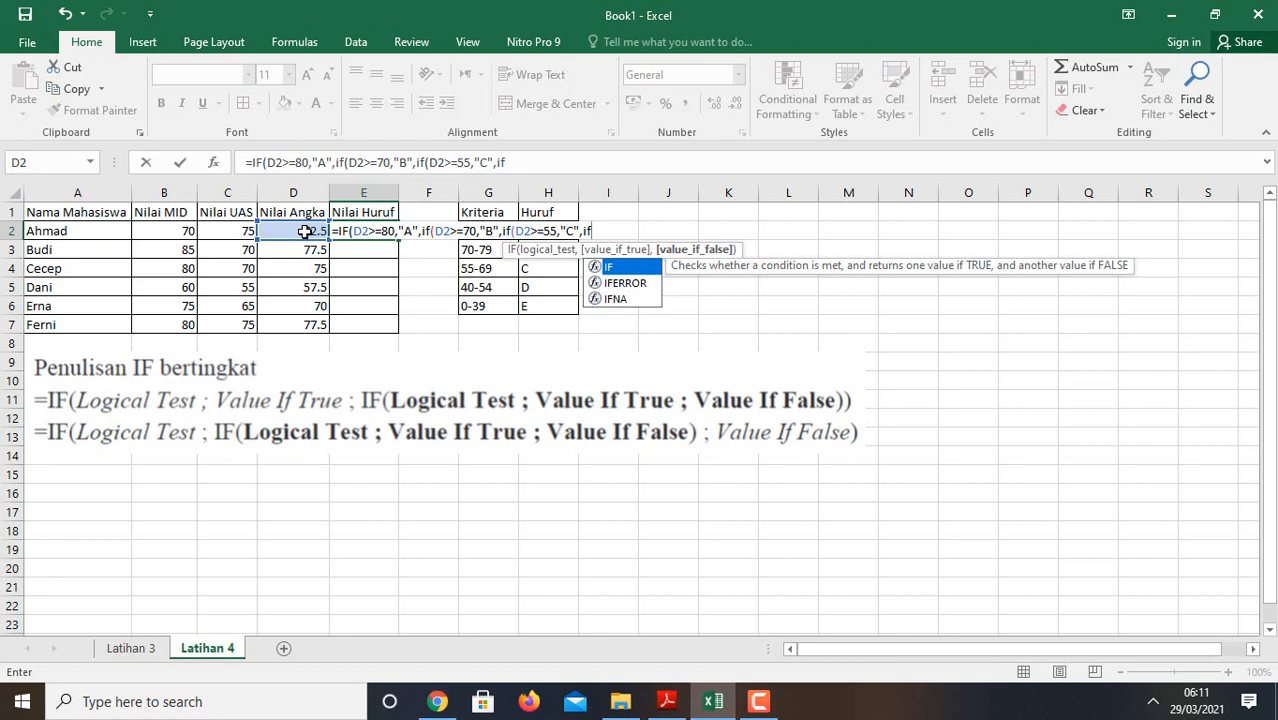
{"action": "type", "text": "("}
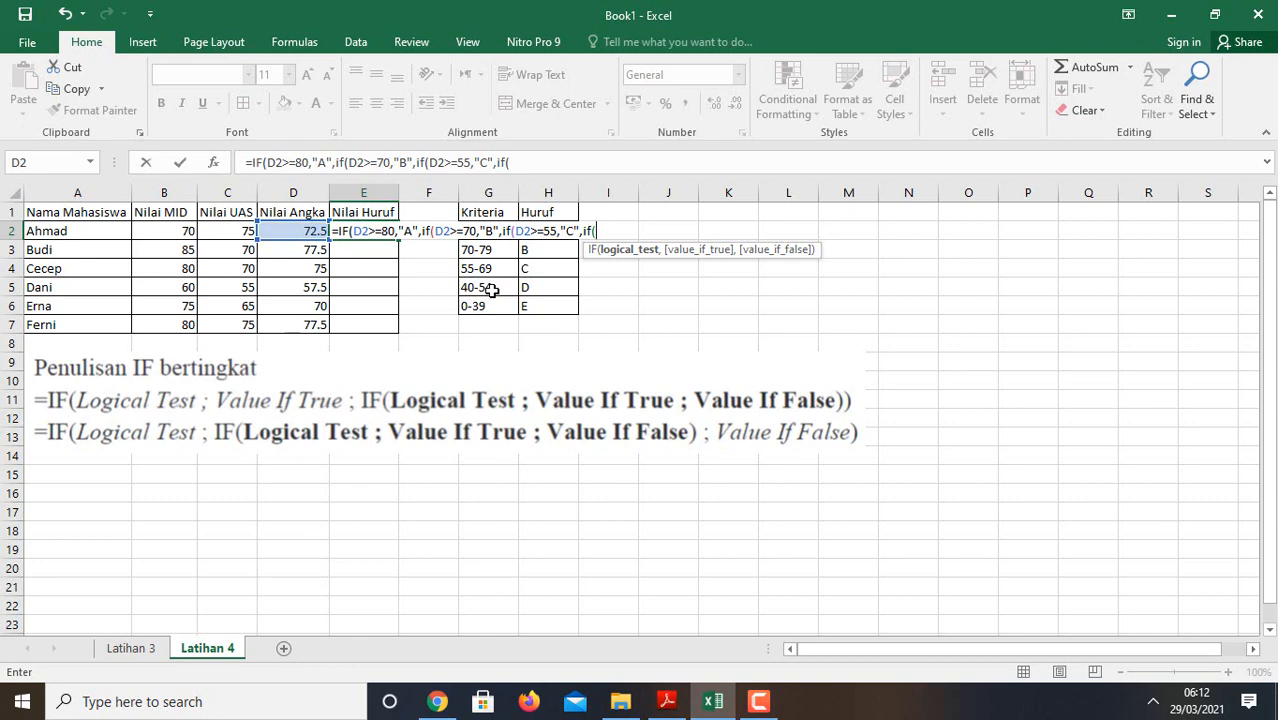
{"action": "left_click", "coordinate": [310, 231]}
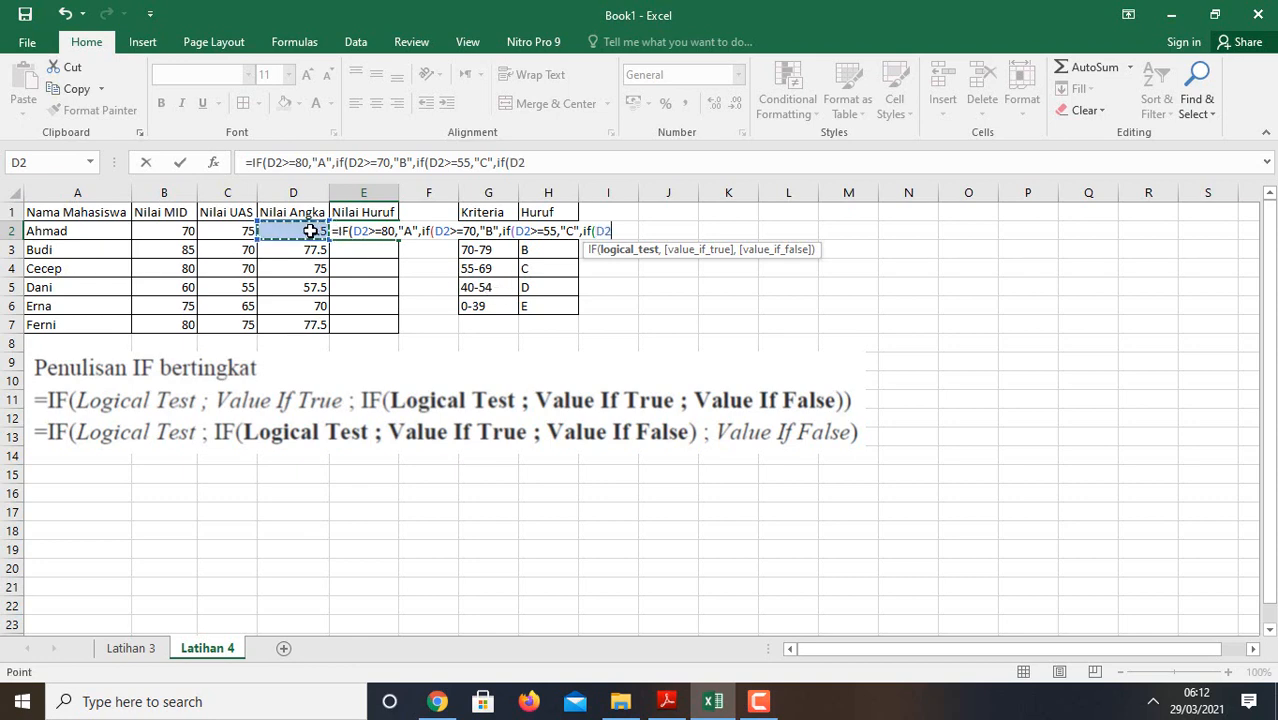
{"action": "type", "text": ">=40,\""}
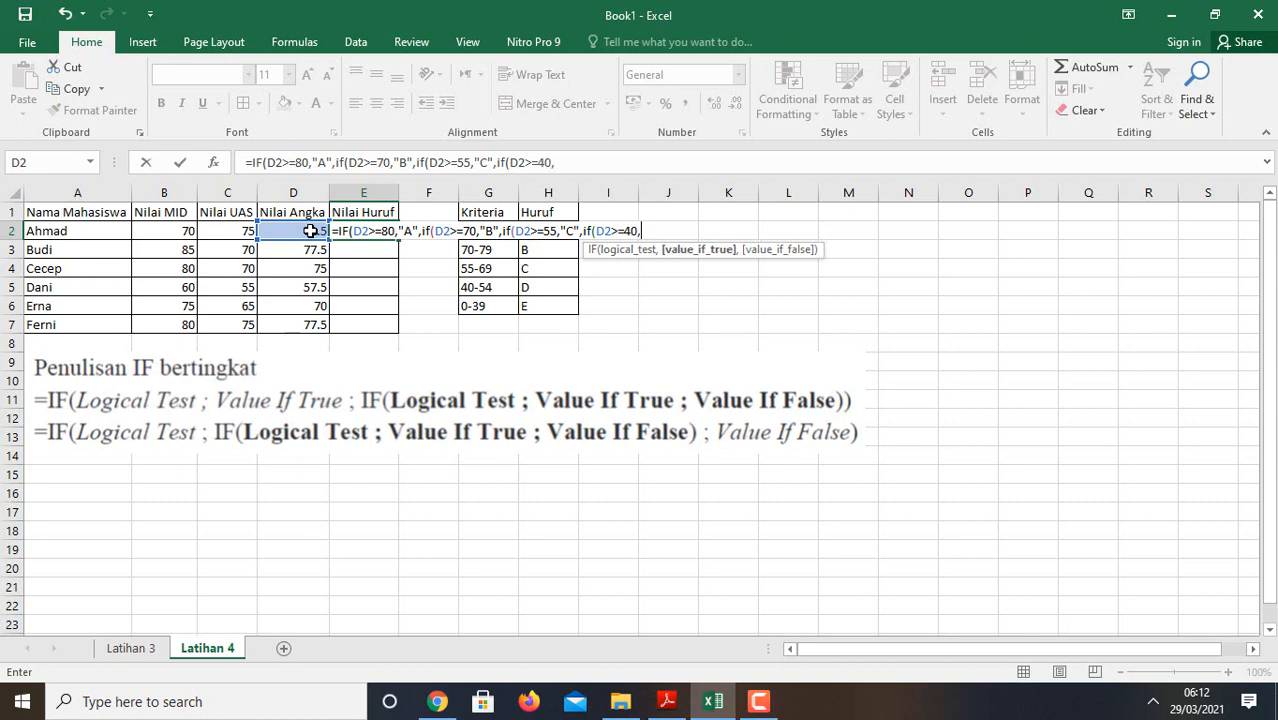
{"action": "type", "text": "D\","}
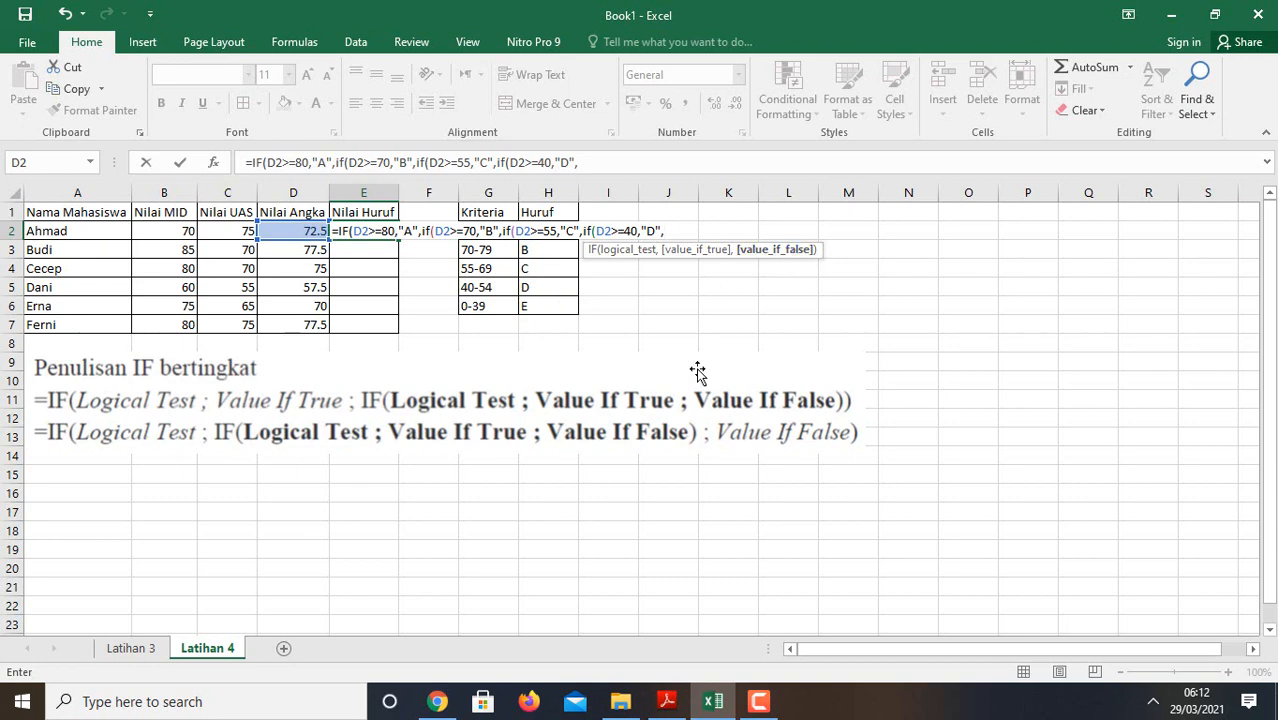
Finish the E2 formula with "E" as the final false value and four closing parentheses, and fill it down to E7.
{"action": "type", "text": "\"E\")"}
{"action": "key", "text": "BackSpace"}
{"action": "type", "text": "))))"}
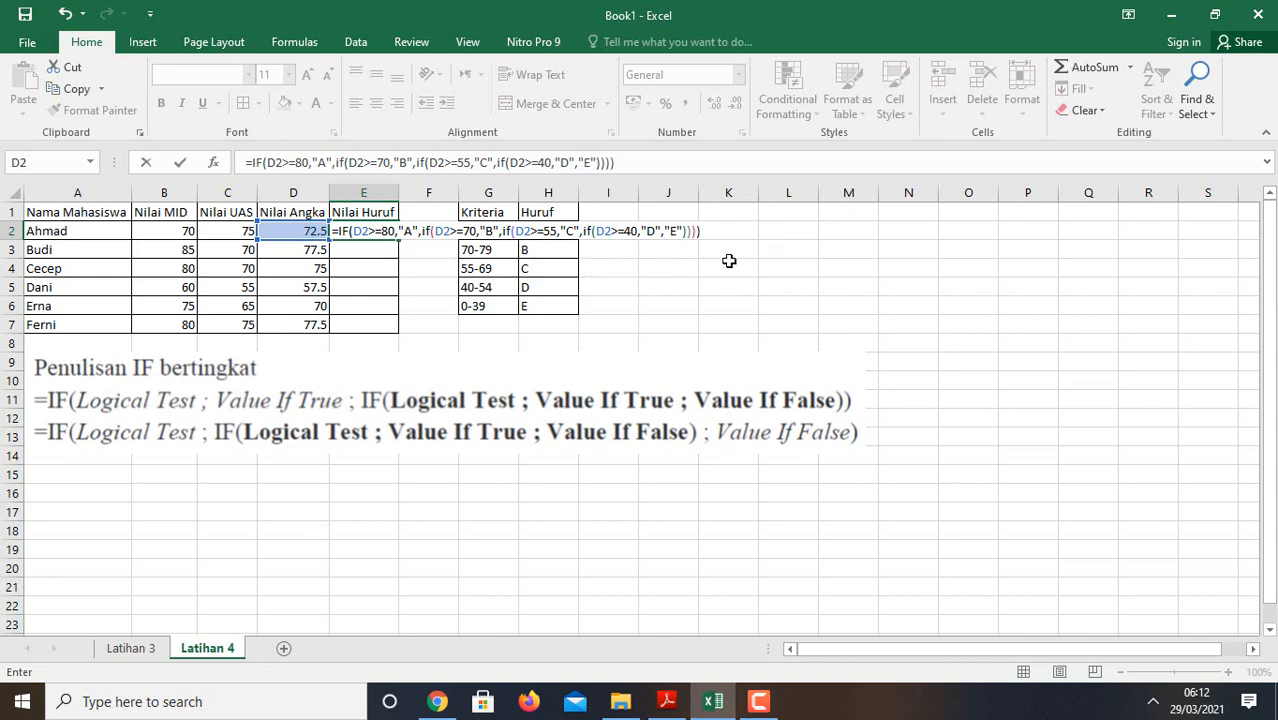
{"action": "key", "text": "Return"}
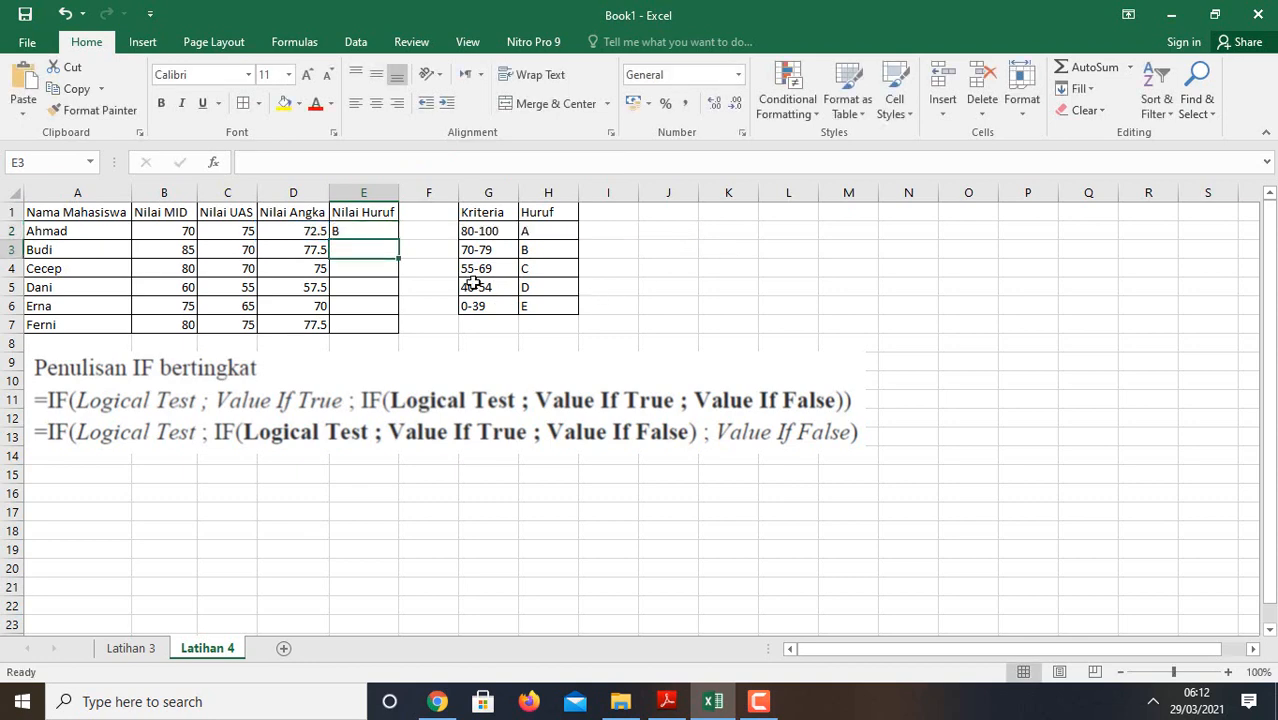
{"action": "left_click", "coordinate": [385, 230]}
{"action": "left_click_drag", "start_coordinate": [398, 242], "coordinate": [400, 337]}
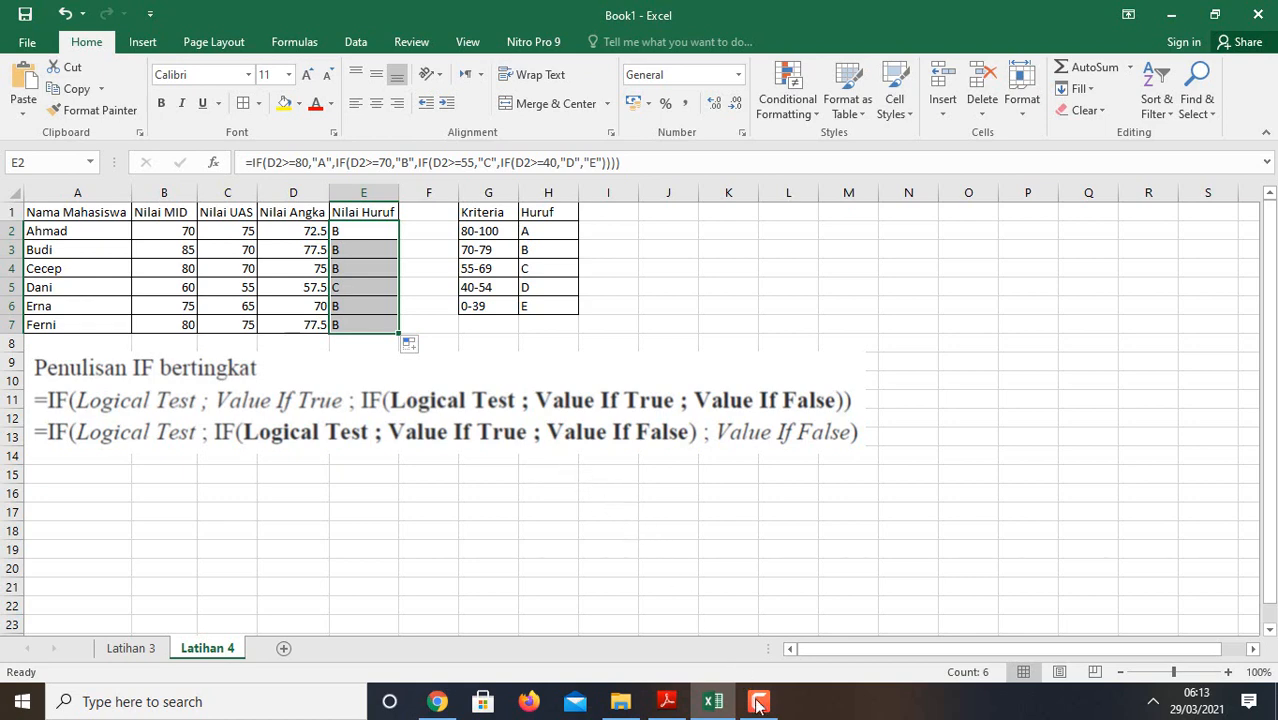
{"action": "mouse_move", "coordinate": [760, 705]}
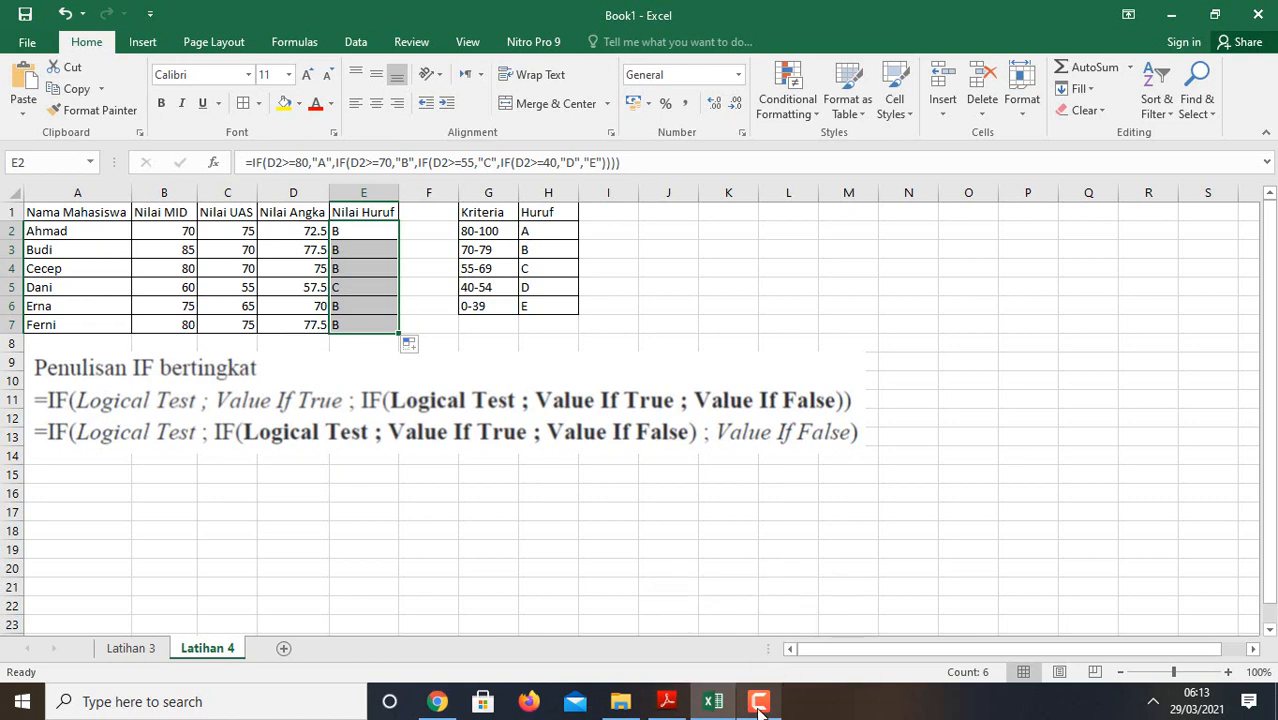
{"action": "left_click", "coordinate": [760, 708]}
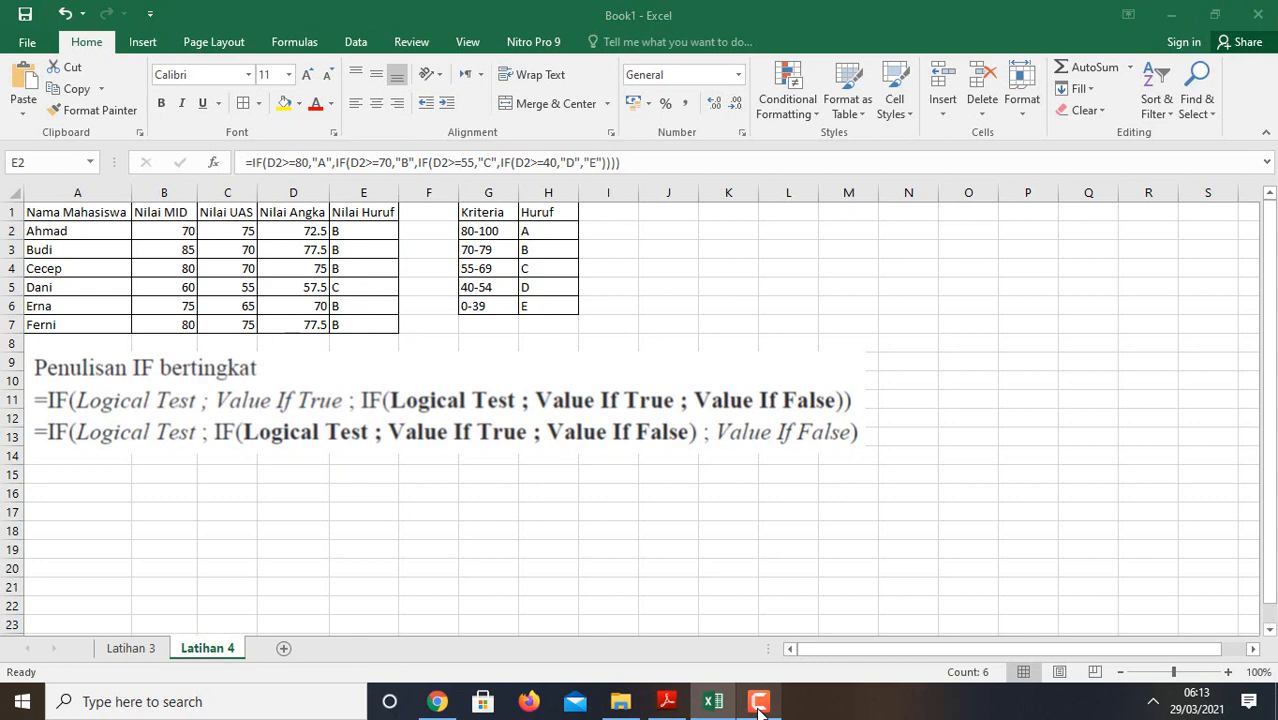
{"action": "key", "text": "super+p"}
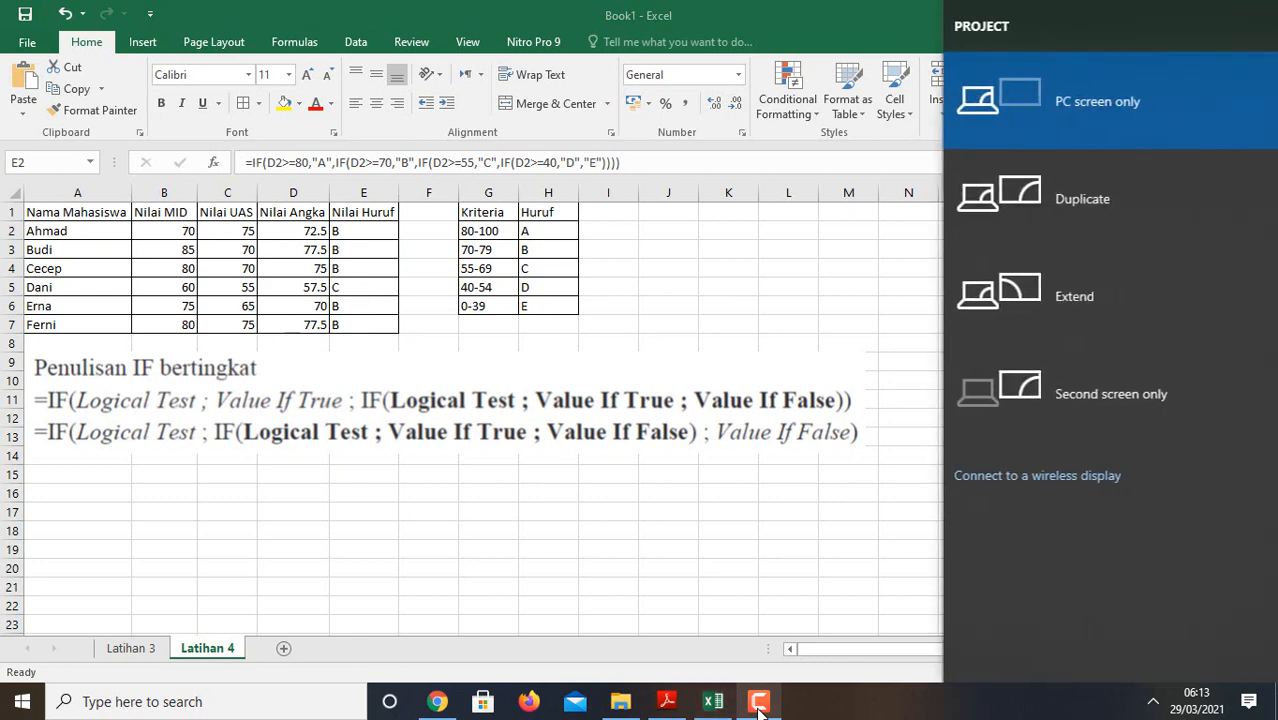
{"action": "left_click", "coordinate": [760, 708]}
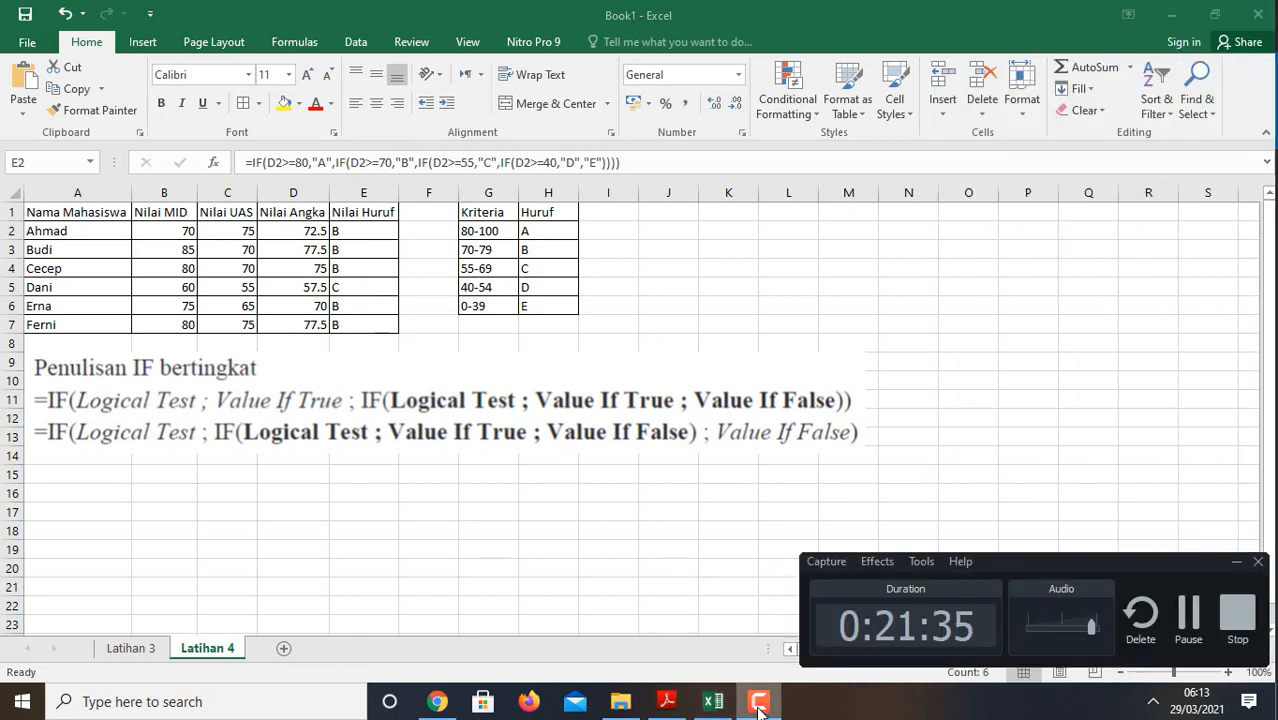